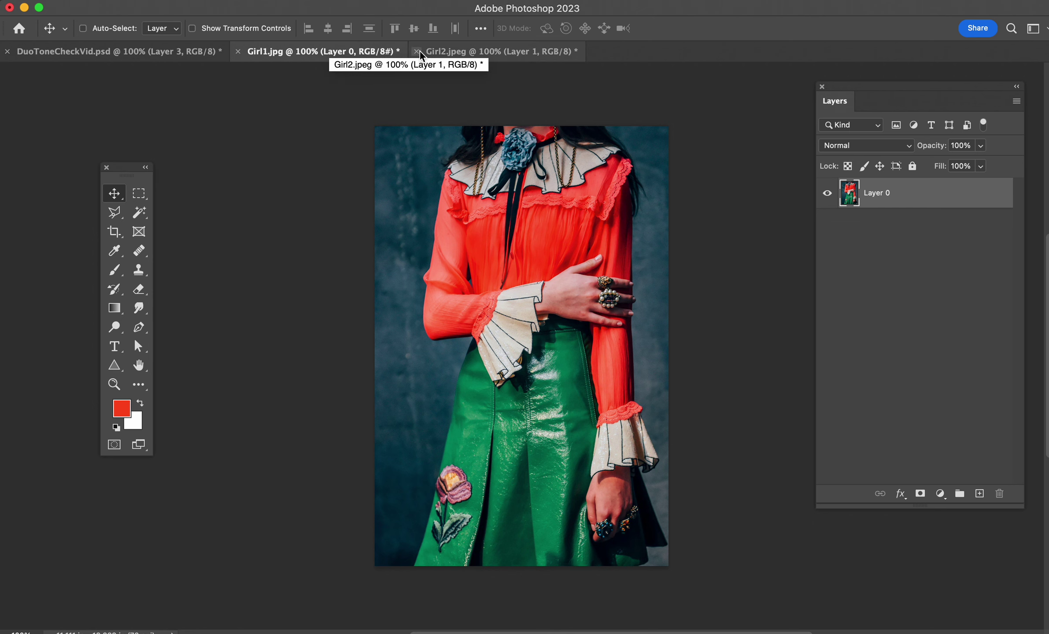
- In the Girl2.jpeg document, unlock the background layer and mask out everything around the woman
{"action": "left_click", "coordinate": [463, 52]}
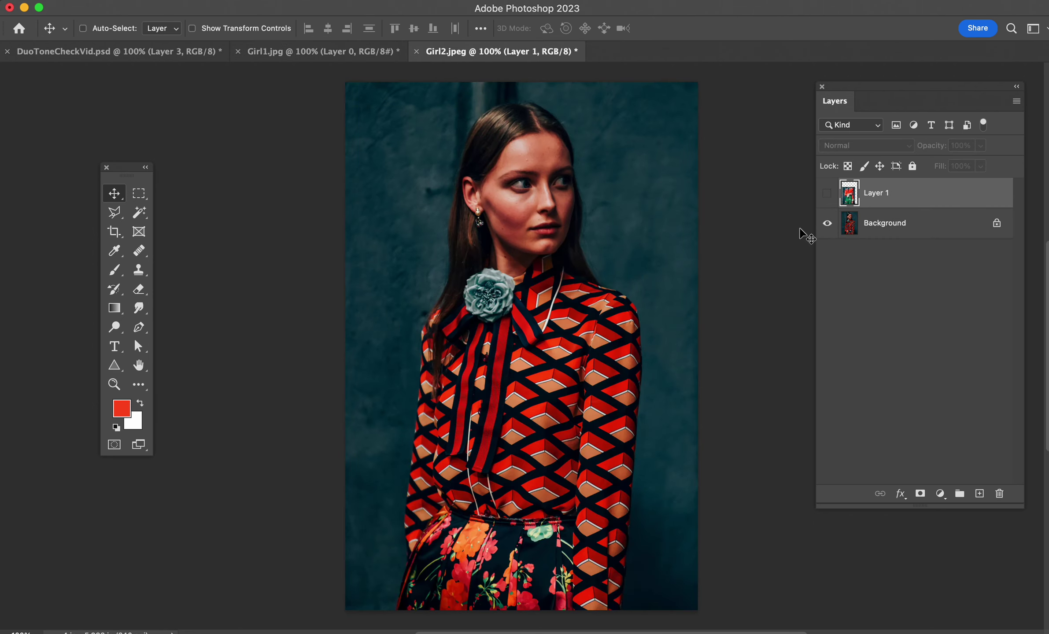
{"action": "left_click", "coordinate": [826, 193]}
{"action": "left_click", "coordinate": [826, 193]}
{"action": "left_click", "coordinate": [939, 227]}
{"action": "left_click", "coordinate": [1003, 224]}
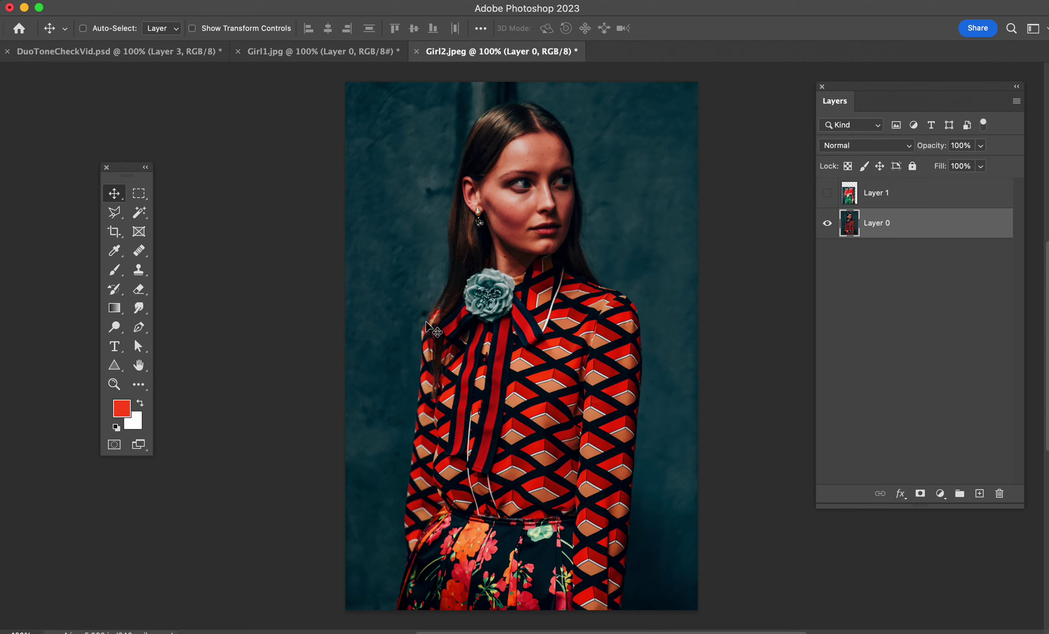
{"action": "left_click", "coordinate": [920, 493]}
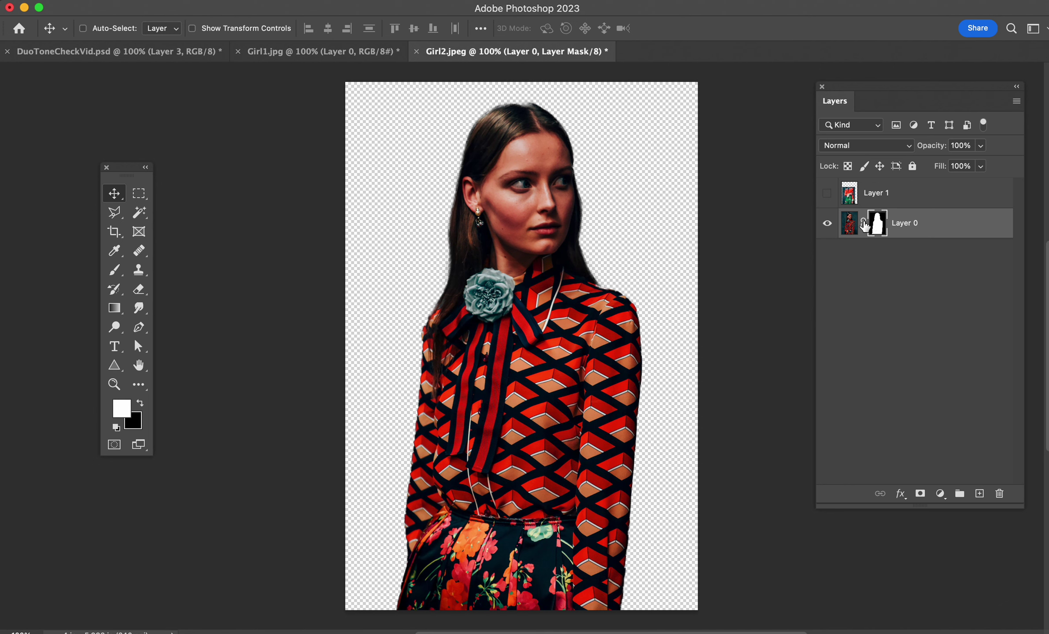
- Add a solid colour fill layer in teal green #207f73 and place it beneath the masked woman
{"action": "left_click", "coordinate": [941, 494]}
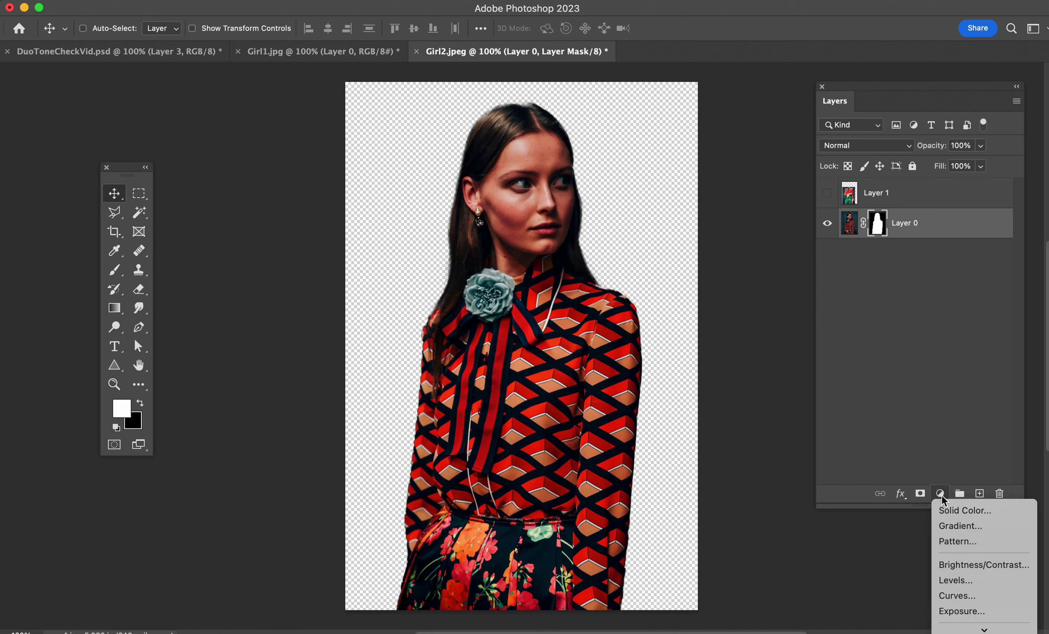
{"action": "left_click", "coordinate": [971, 511]}
{"action": "left_click", "coordinate": [880, 483]}
{"action": "left_click", "coordinate": [851, 466]}
{"action": "left_click", "coordinate": [812, 460]}
{"action": "left_click", "coordinate": [872, 463]}
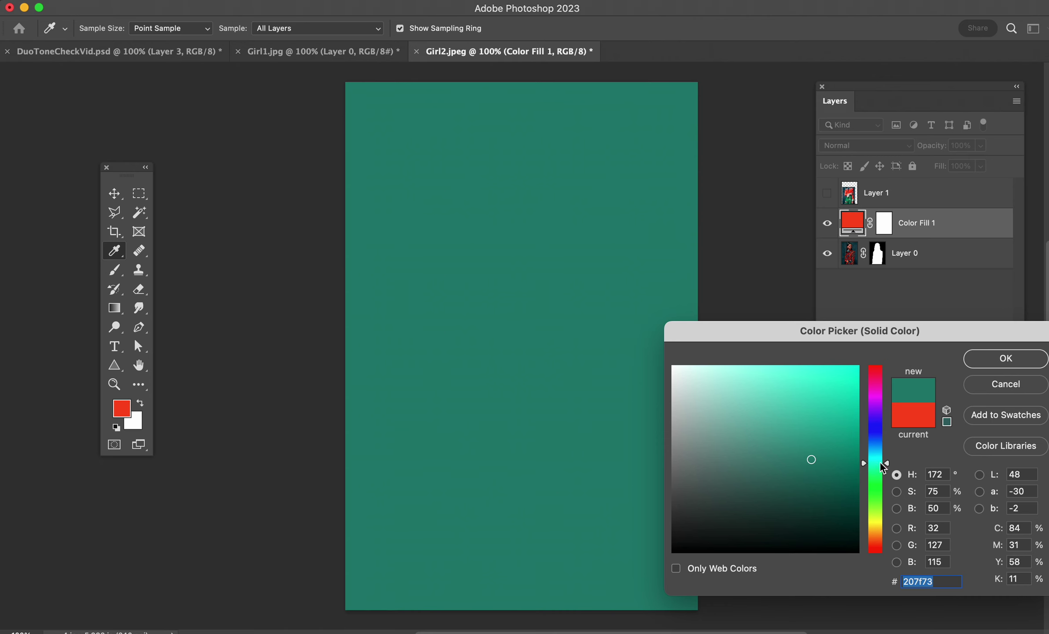
{"action": "left_click", "coordinate": [993, 359]}
{"action": "left_click_drag", "start_coordinate": [851, 225], "coordinate": [868, 282]}
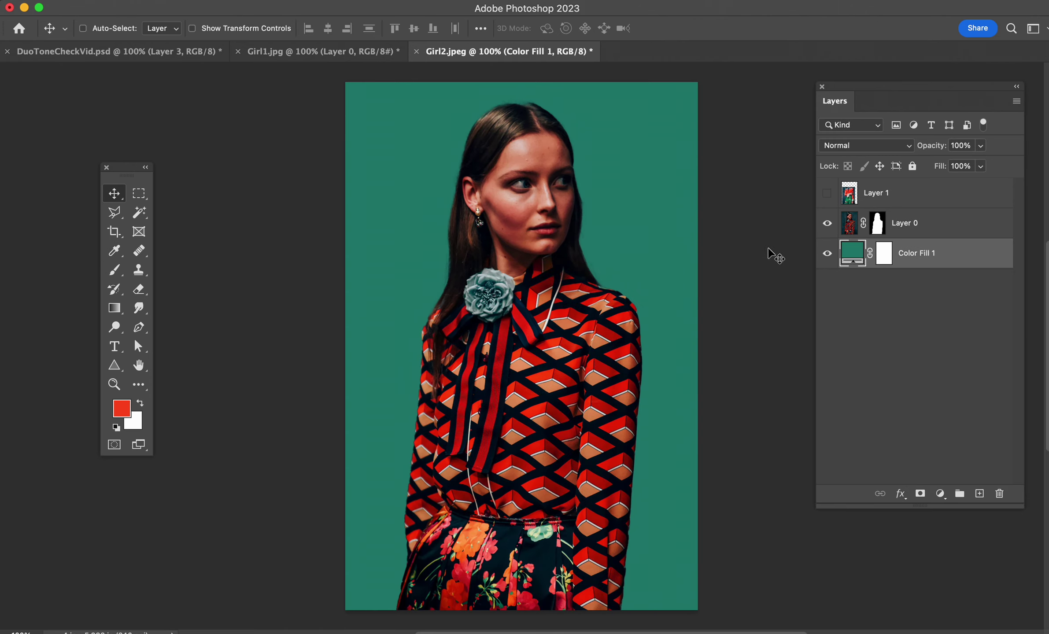
- Set up the Brush tool on Layer 0's mask with 100% hardness, 8 px size and black as the foreground colour
{"action": "scroll", "coordinate": [595, 207], "scroll_direction": "up", "scroll_amount": 2}
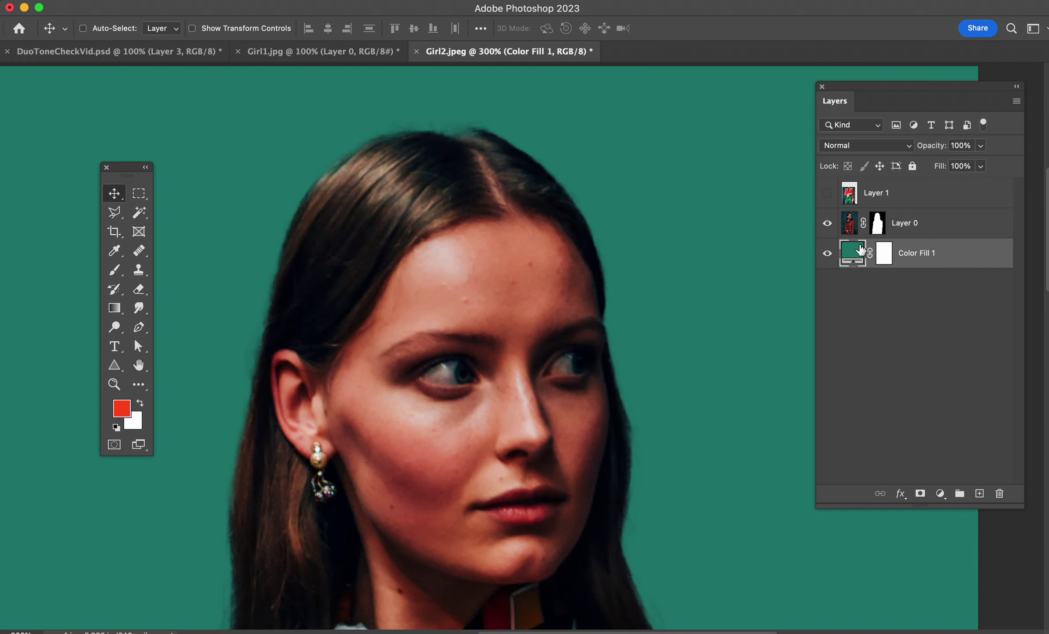
{"action": "left_click", "coordinate": [878, 225]}
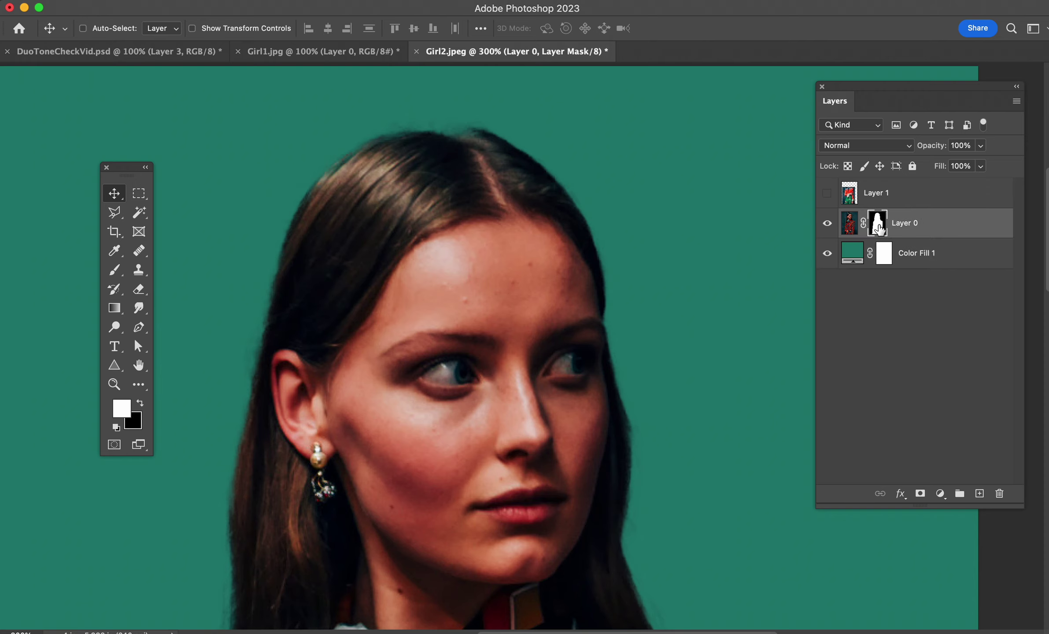
{"action": "key", "text": "b"}
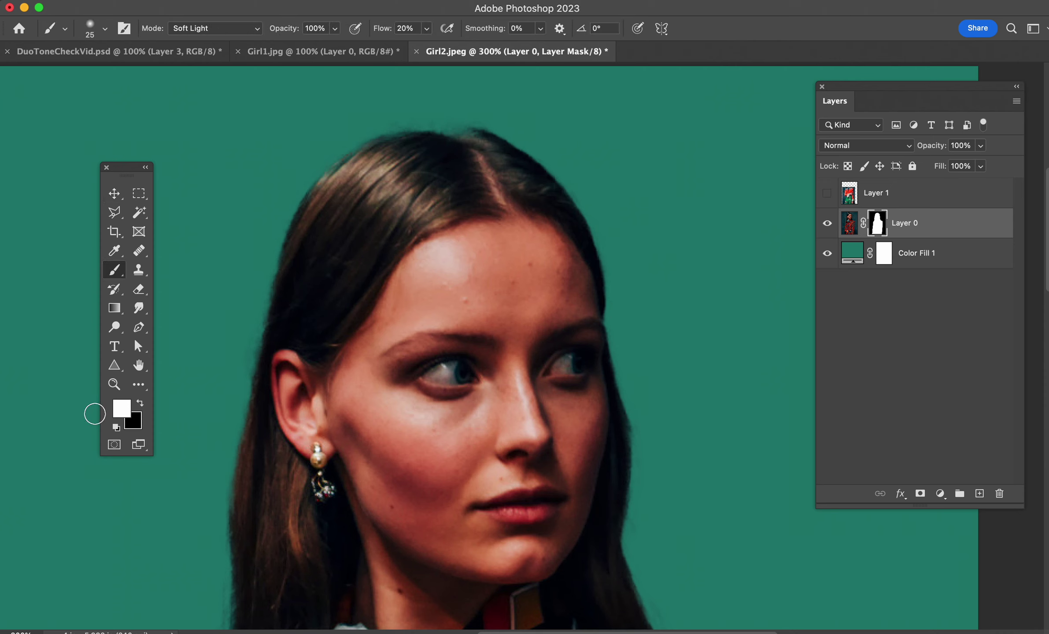
{"action": "right_click", "coordinate": [483, 157]}
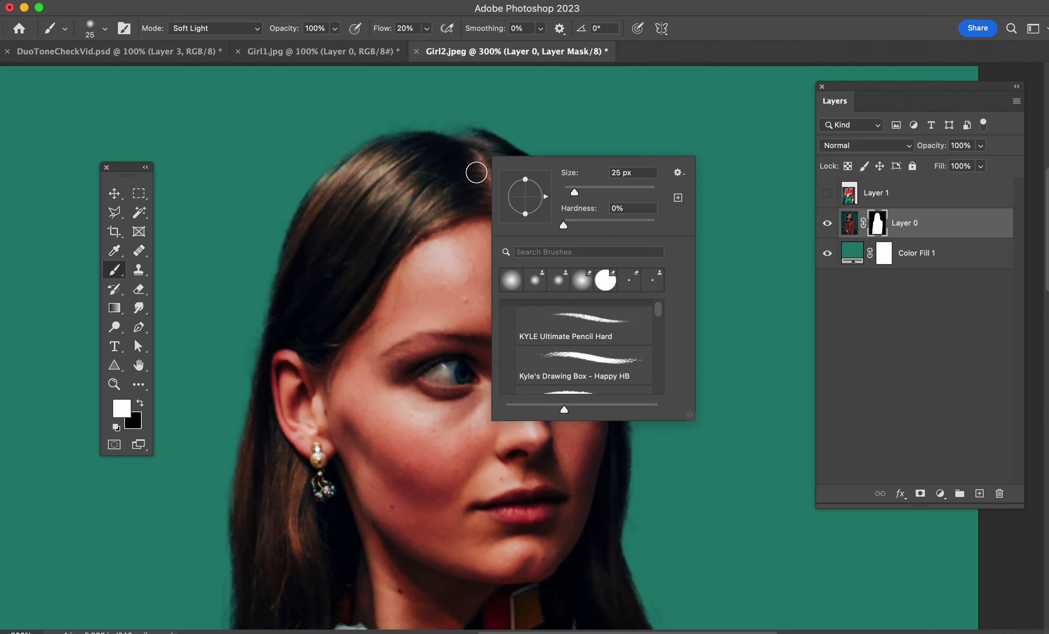
{"action": "left_click_drag", "start_coordinate": [605, 219], "coordinate": [745, 204]}
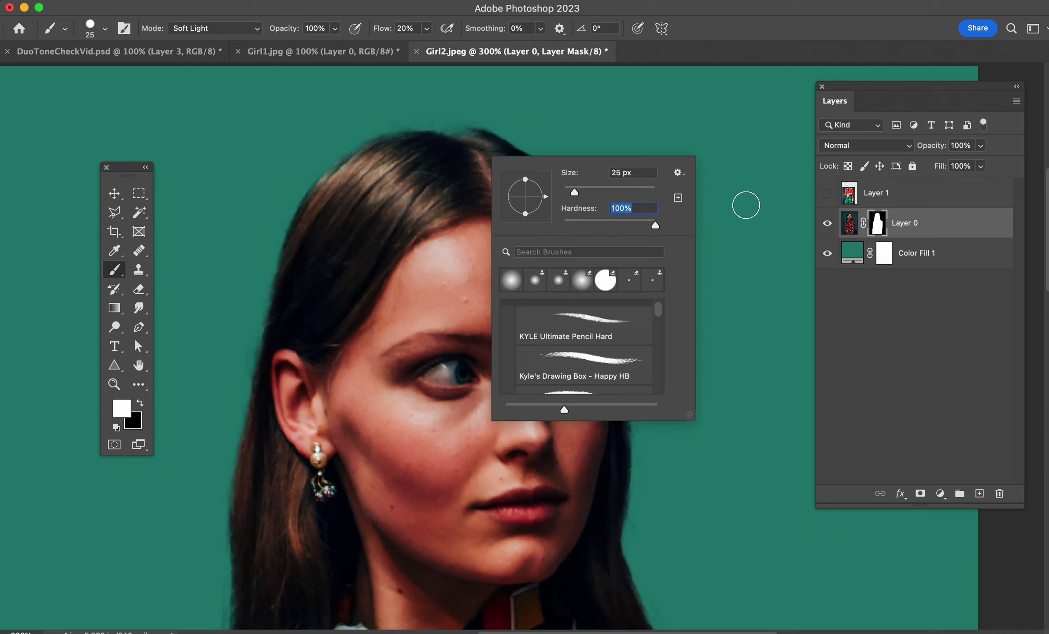
{"action": "left_click", "coordinate": [735, 9]}
{"action": "key", "text": "bracketleft"}
{"action": "key", "text": "bracketleft"}
{"action": "key", "text": "bracketleft"}
{"action": "key", "text": "bracketleft"}
{"action": "key", "text": "bracketleft"}
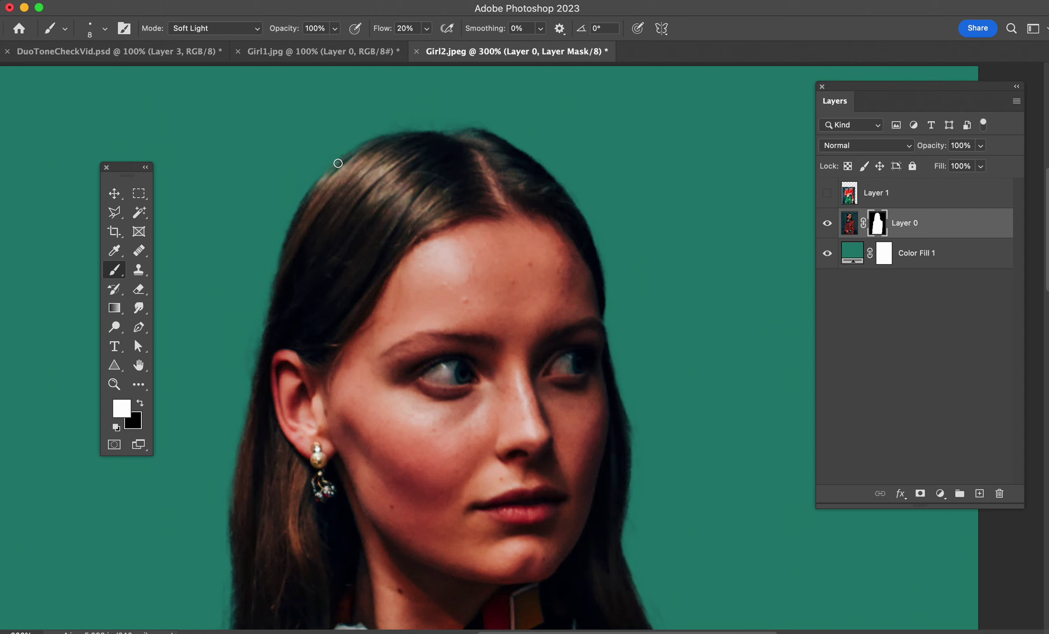
{"action": "scroll", "coordinate": [281, 238], "scroll_direction": "down", "scroll_amount": 3}
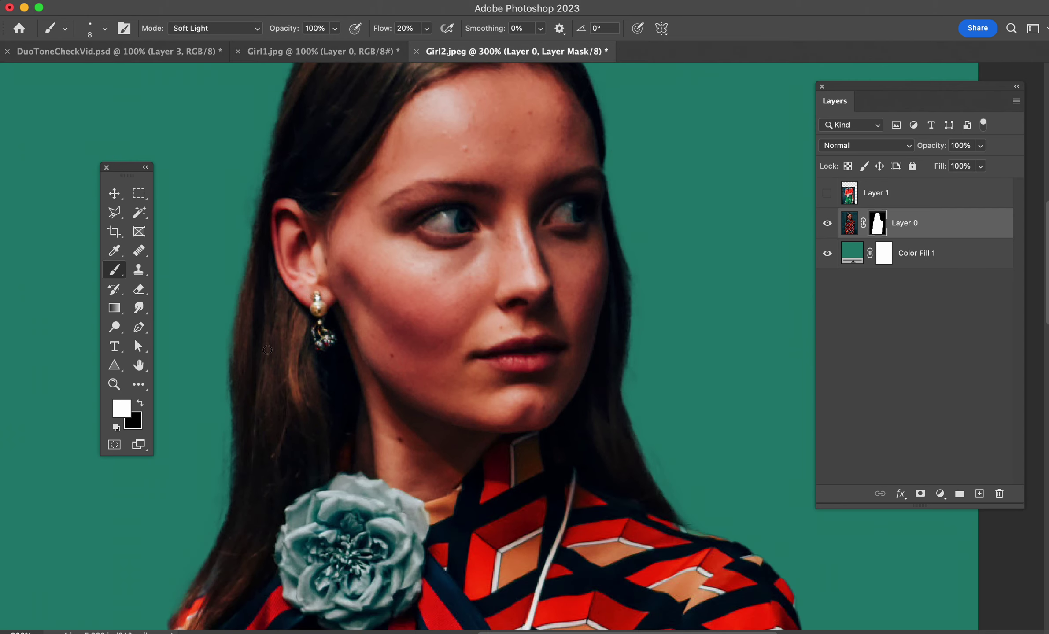
{"action": "key", "text": "x"}
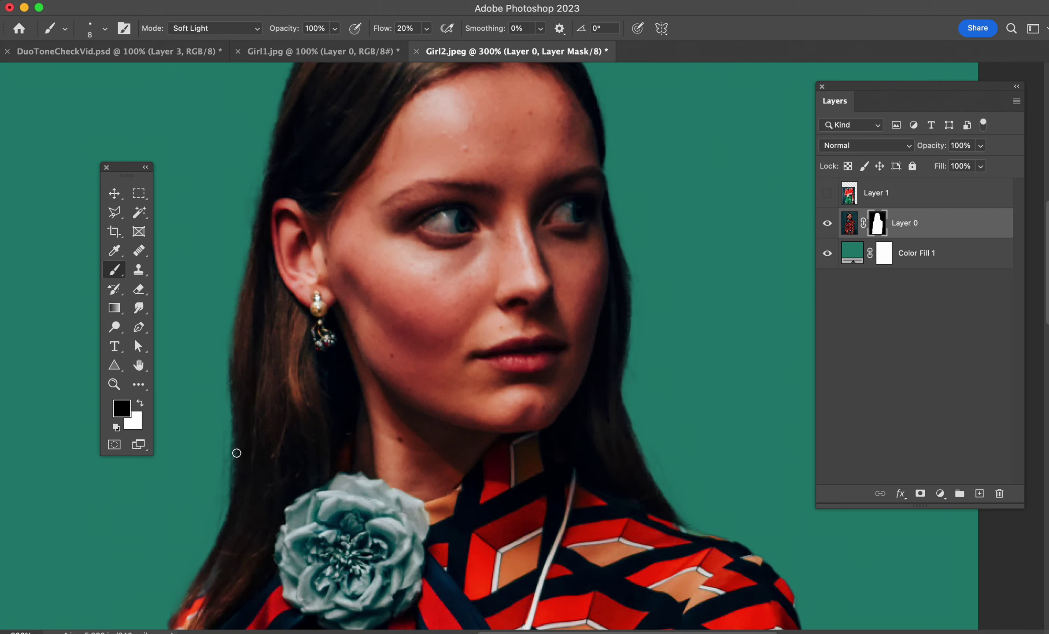
- Hide Layer 0, show Layer 1 and move its photo up to the middle of the canvas
{"action": "key", "text": "super+0"}
{"action": "key", "text": "v"}
{"action": "left_click", "coordinate": [827, 223]}
{"action": "left_click", "coordinate": [827, 193]}
{"action": "left_click", "coordinate": [850, 201]}
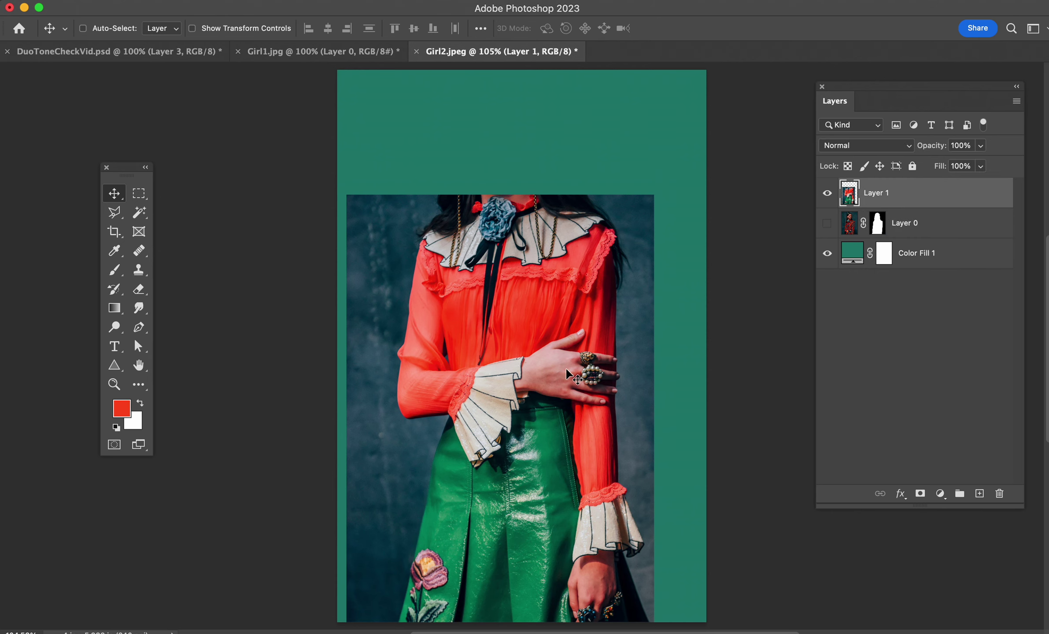
{"action": "left_click_drag", "start_coordinate": [567, 370], "coordinate": [582, 306]}
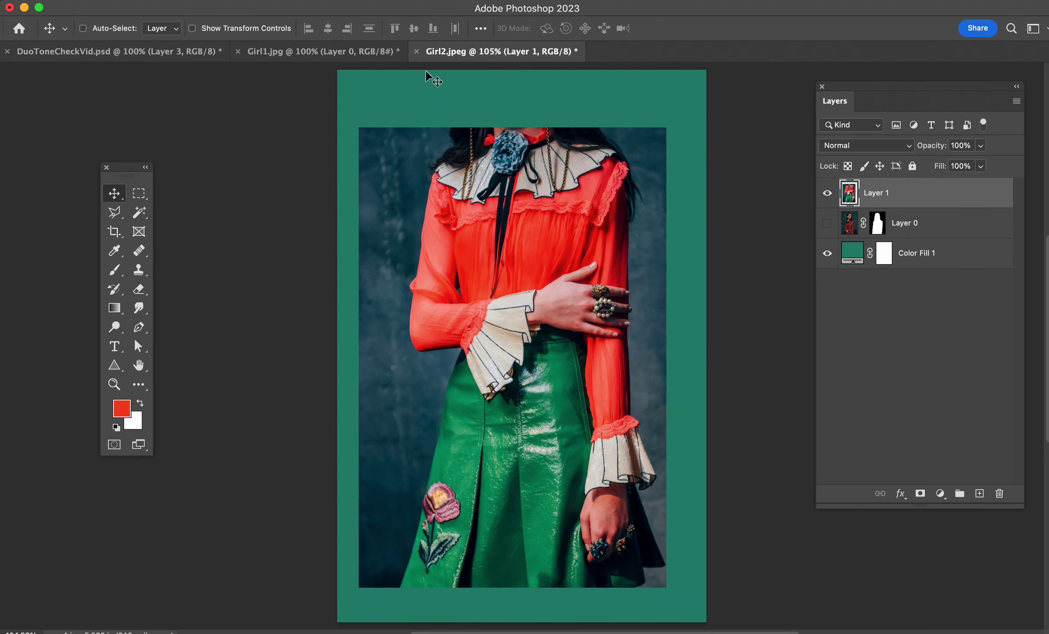
- Select the subject on Layer 1, mask out its background and apply the mask permanently
{"action": "left_click", "coordinate": [295, 4]}
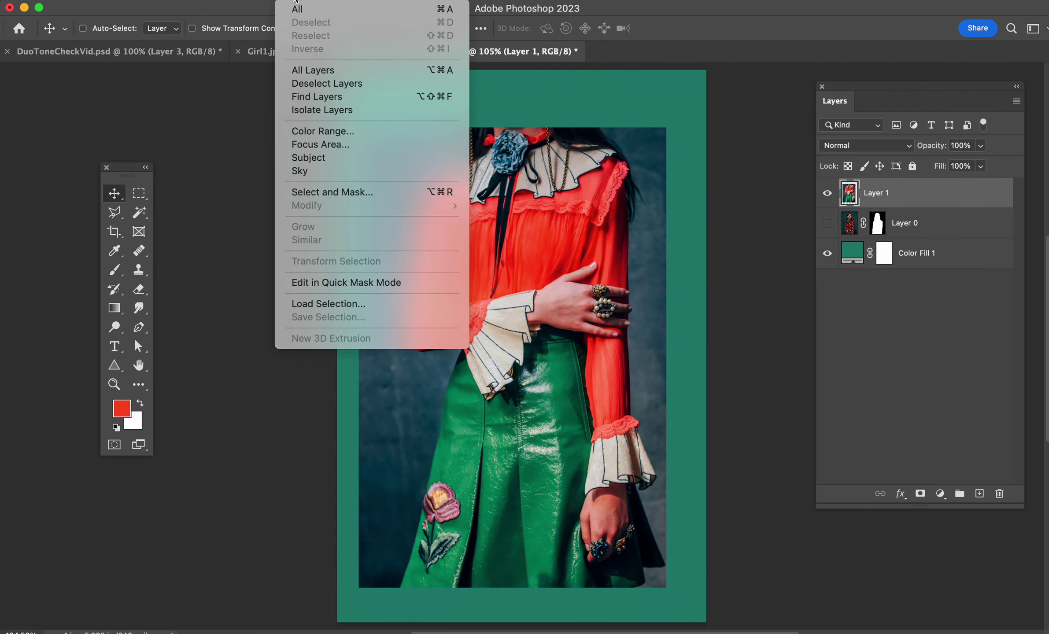
{"action": "left_click", "coordinate": [316, 158]}
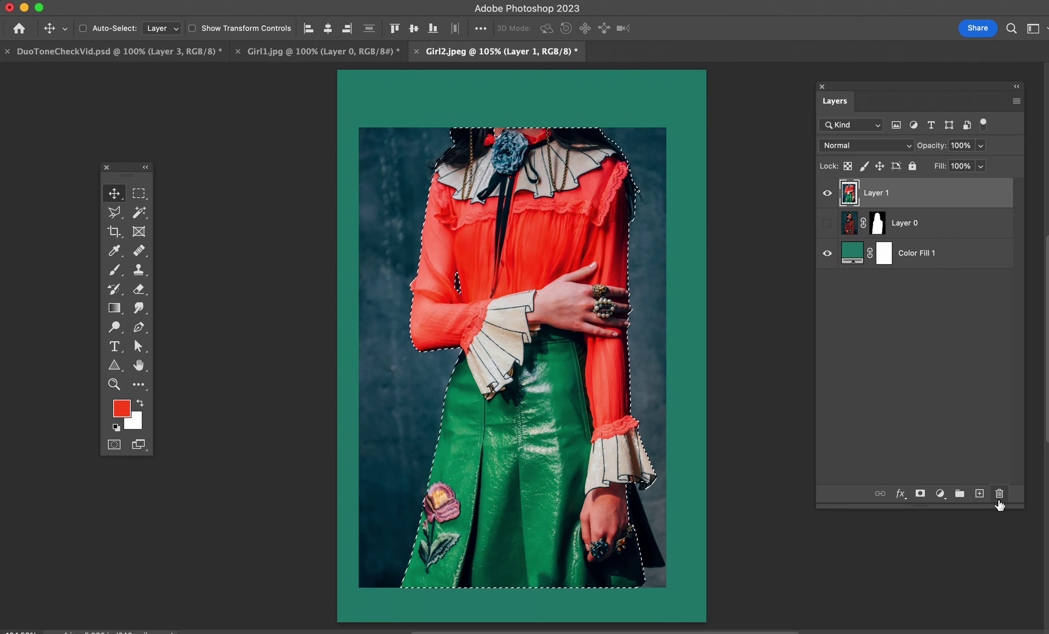
{"action": "left_click", "coordinate": [920, 494]}
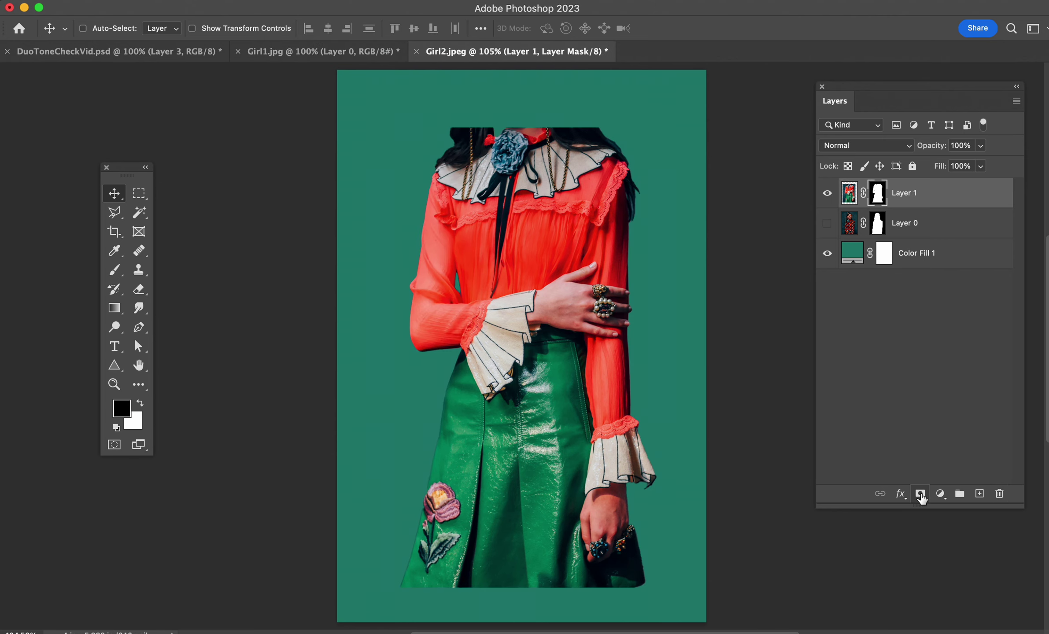
{"action": "right_click", "coordinate": [878, 196]}
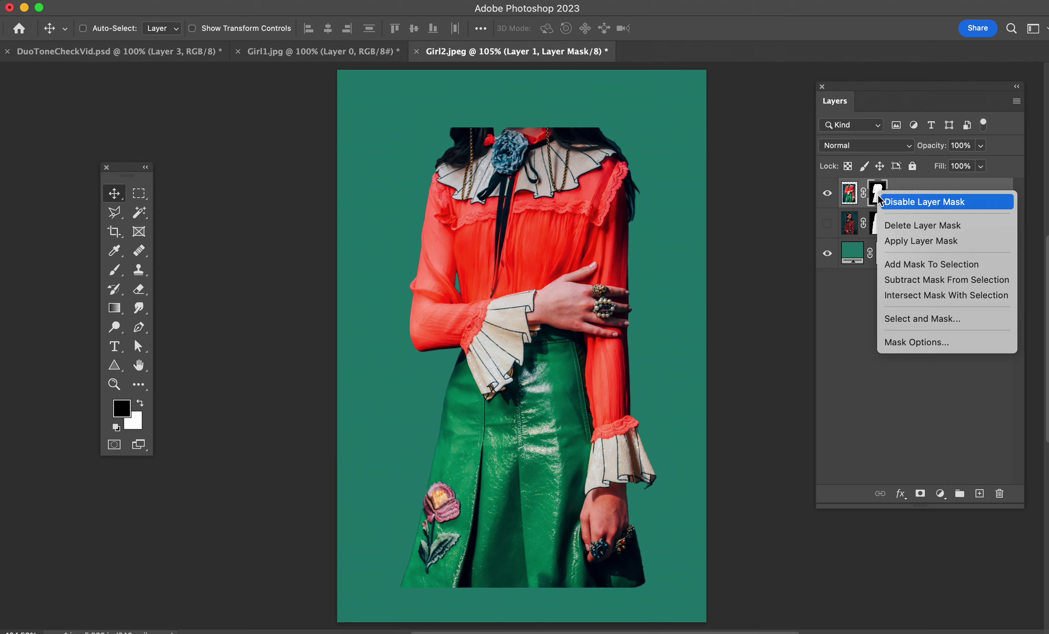
{"action": "left_click", "coordinate": [912, 242]}
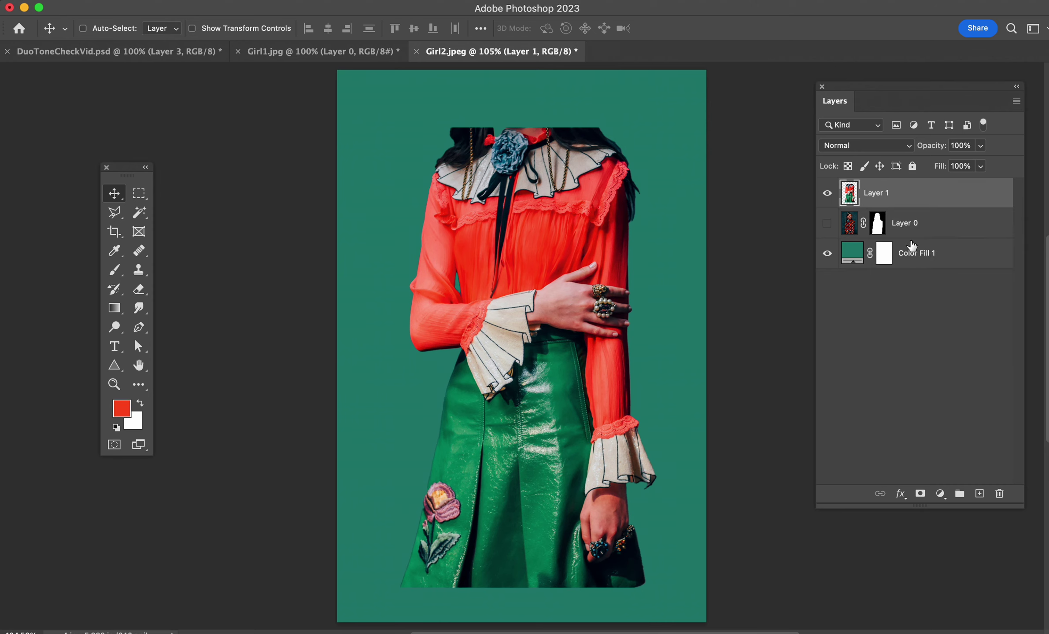
- Apply Layer 0's mask permanently to the layer
{"action": "left_click", "coordinate": [853, 225]}
{"action": "left_click", "coordinate": [882, 228]}
{"action": "right_click", "coordinate": [882, 228]}
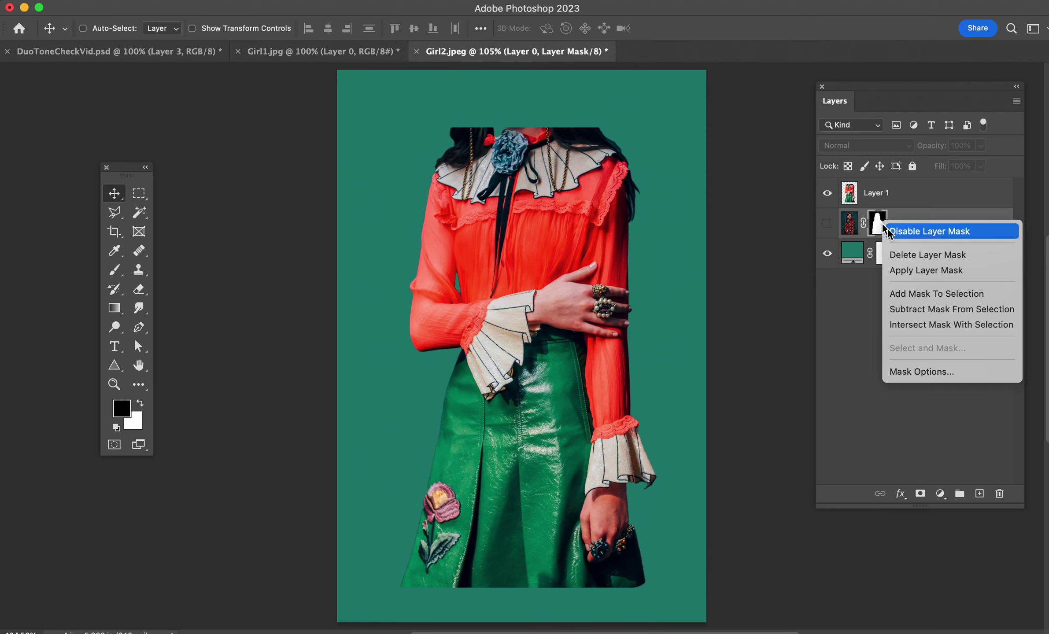
{"action": "left_click", "coordinate": [916, 271]}
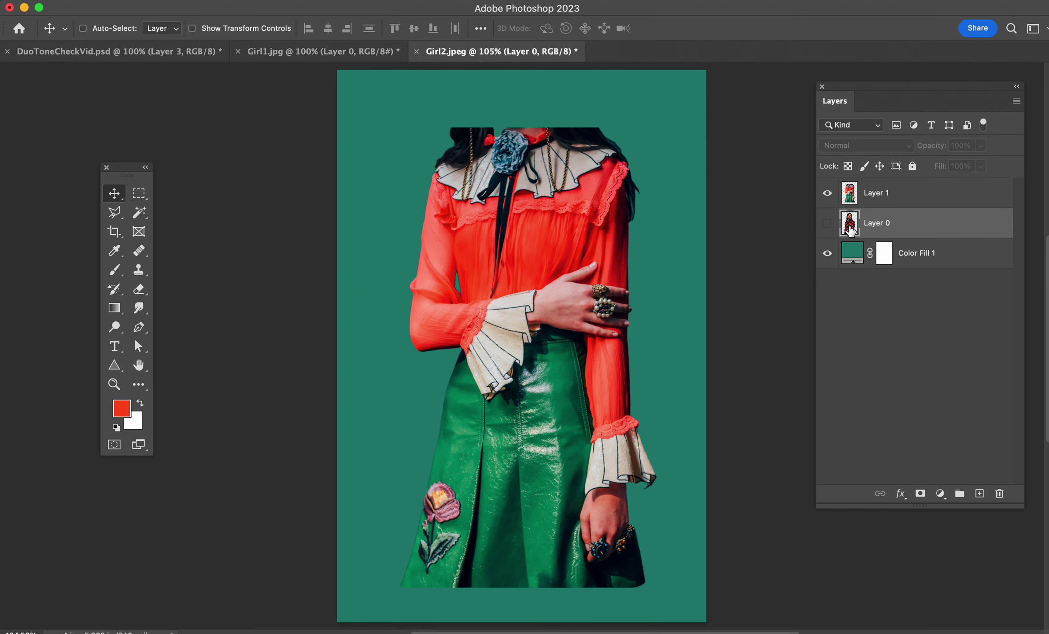
- Show Layer 0, hide Layer 1 and shift the woman in the patterned blouse slightly right and down
{"action": "left_click", "coordinate": [827, 224]}
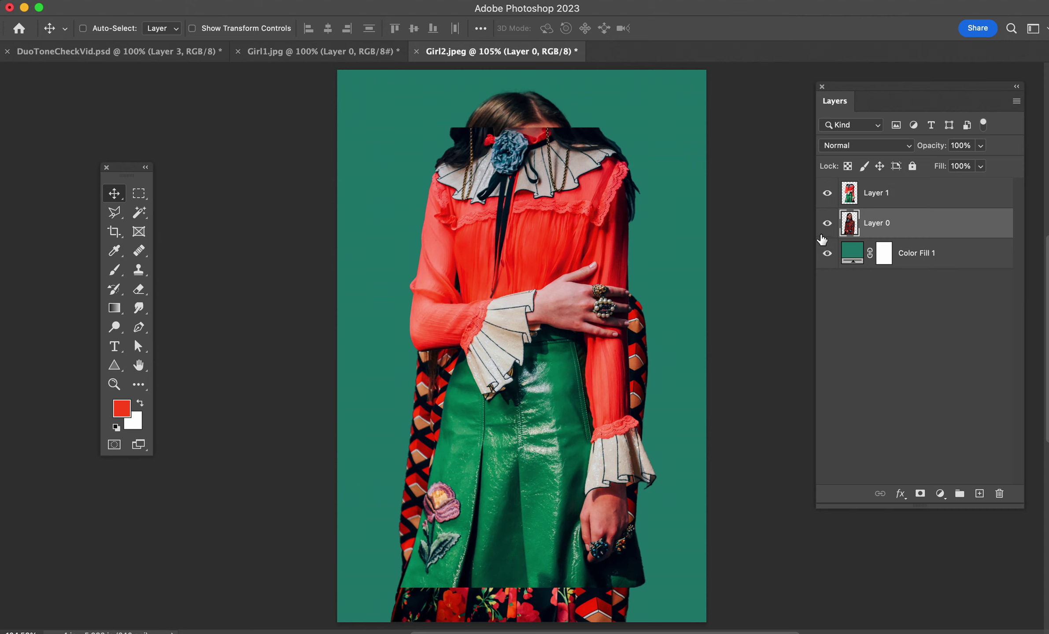
{"action": "left_click", "coordinate": [828, 193]}
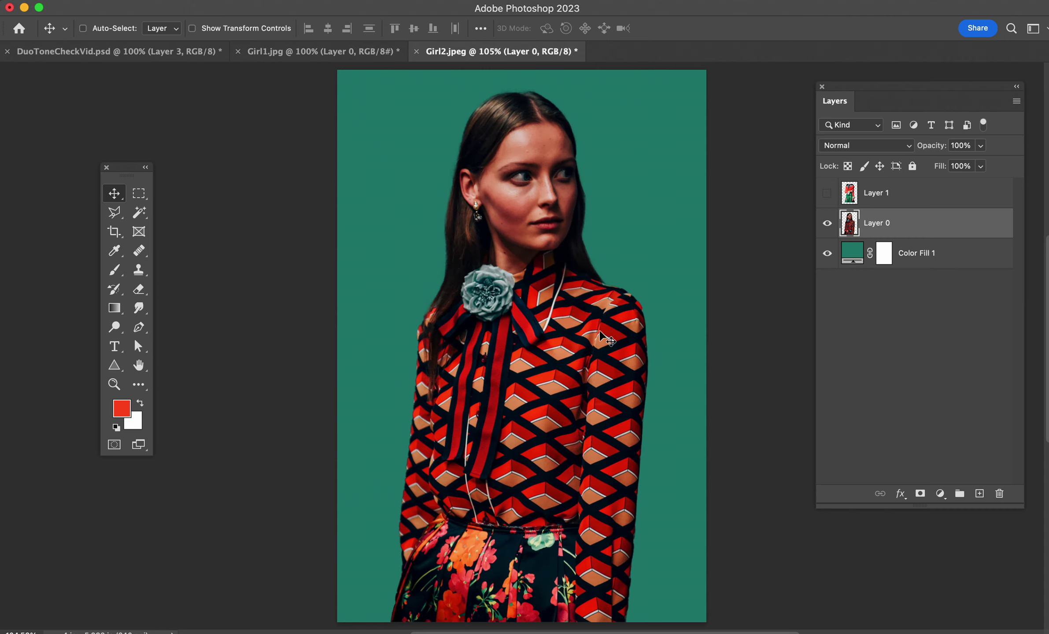
{"action": "left_click_drag", "start_coordinate": [533, 345], "coordinate": [558, 352]}
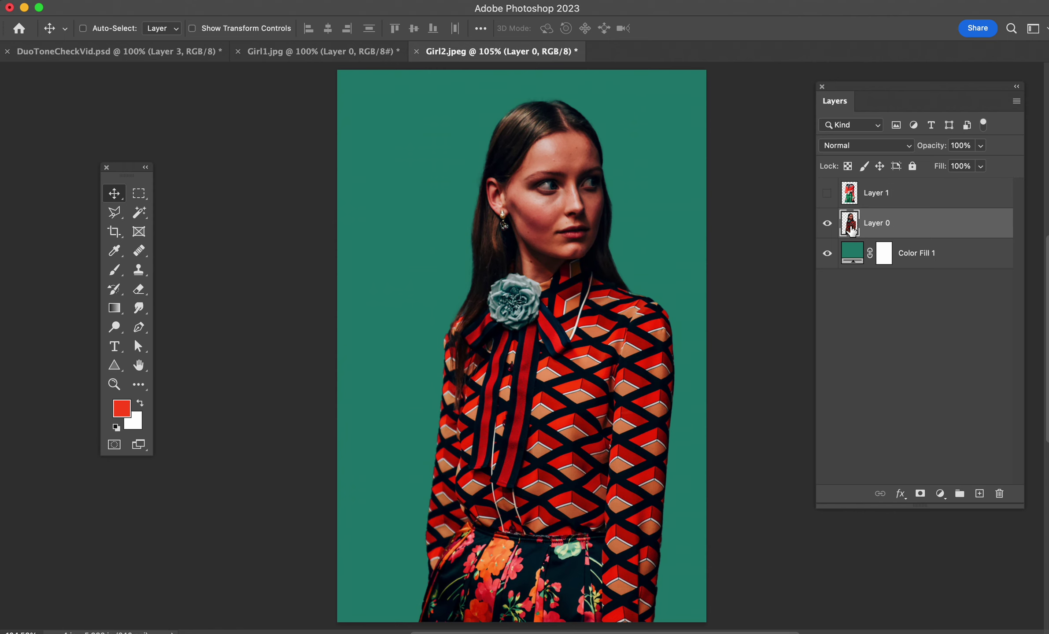
- Duplicate Layer 0, hide the original and show Layer 1
{"action": "key", "text": "super+j"}
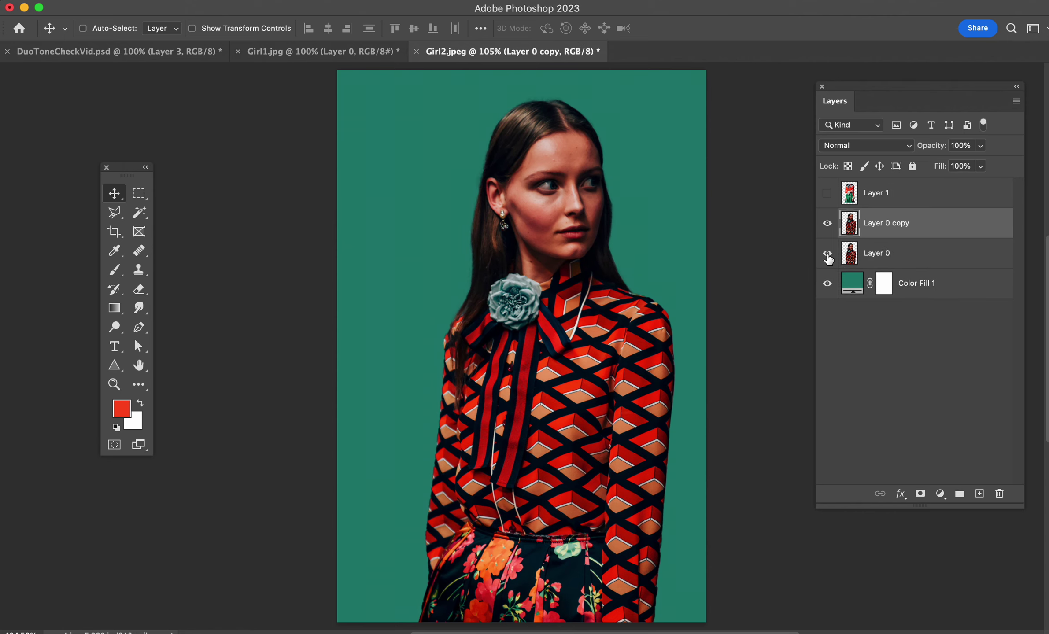
{"action": "left_click", "coordinate": [828, 253]}
{"action": "left_click", "coordinate": [827, 193]}
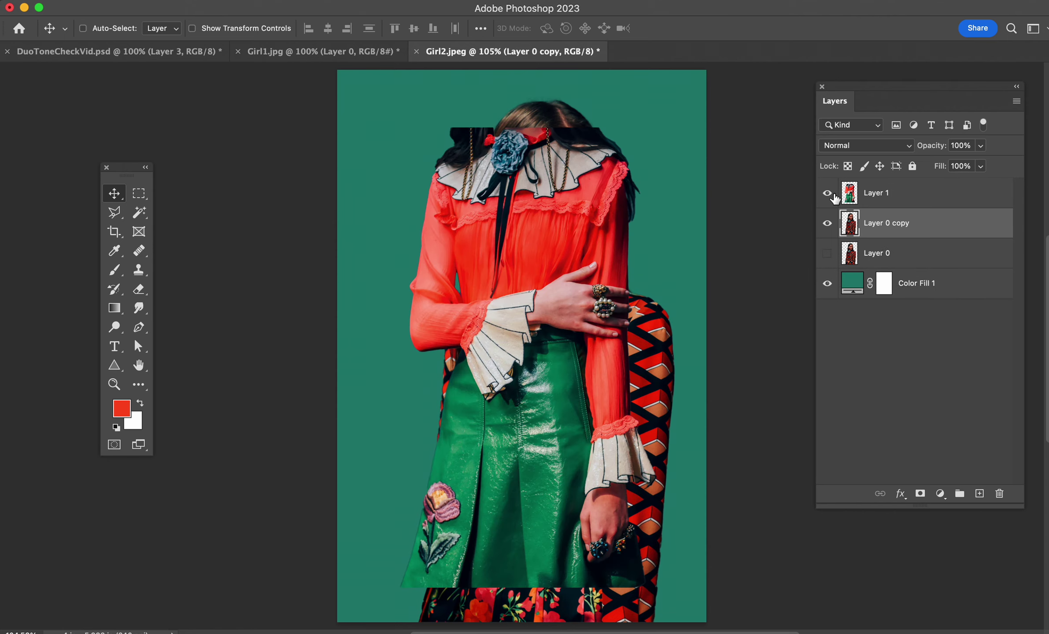
- Move Layer 0 copy up and Layer 1 down so the ruffled collar sits just below the woman's face
{"action": "left_click_drag", "start_coordinate": [515, 185], "coordinate": [511, 108]}
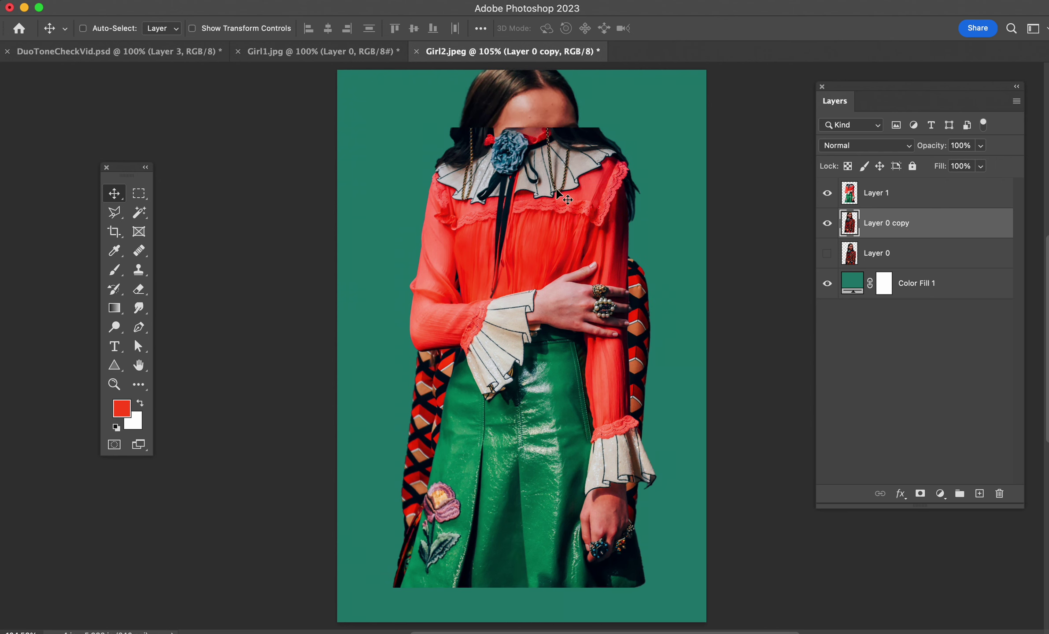
{"action": "left_click", "coordinate": [860, 198]}
{"action": "left_click_drag", "start_coordinate": [441, 161], "coordinate": [428, 209]}
{"action": "mouse_move", "coordinate": [547, 287]}
{"action": "left_mouse_down"}
{"action": "mouse_move", "coordinate": [546, 174]}
{"action": "mouse_move", "coordinate": [552, 294]}
{"action": "left_mouse_up"}
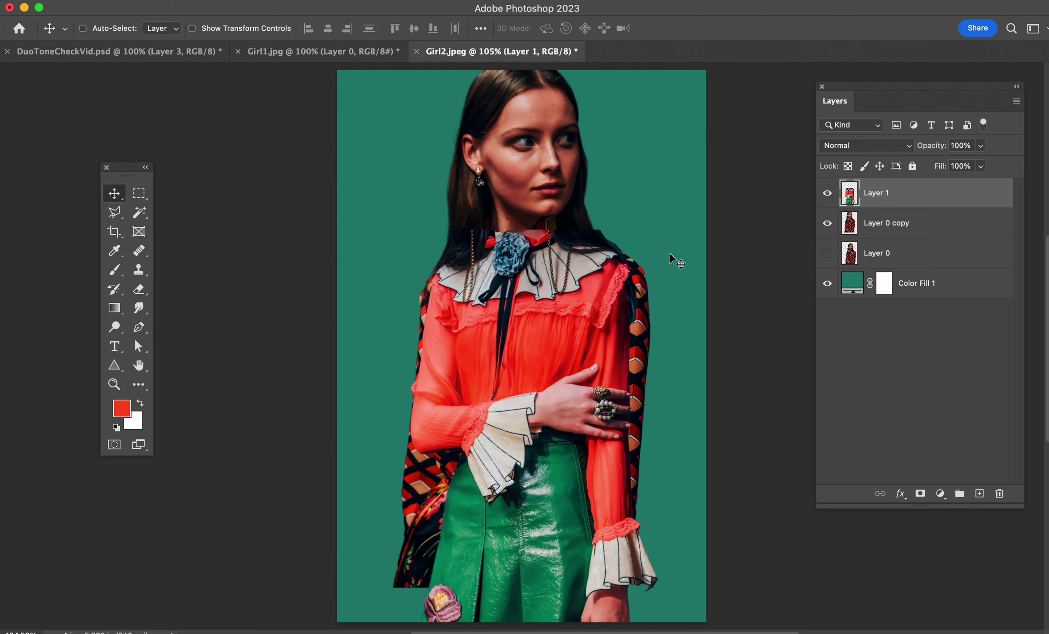
- Scale Layer 1 proportionally to about 120% and position its collar at the base of the woman's neck
{"action": "key", "text": "super+t"}
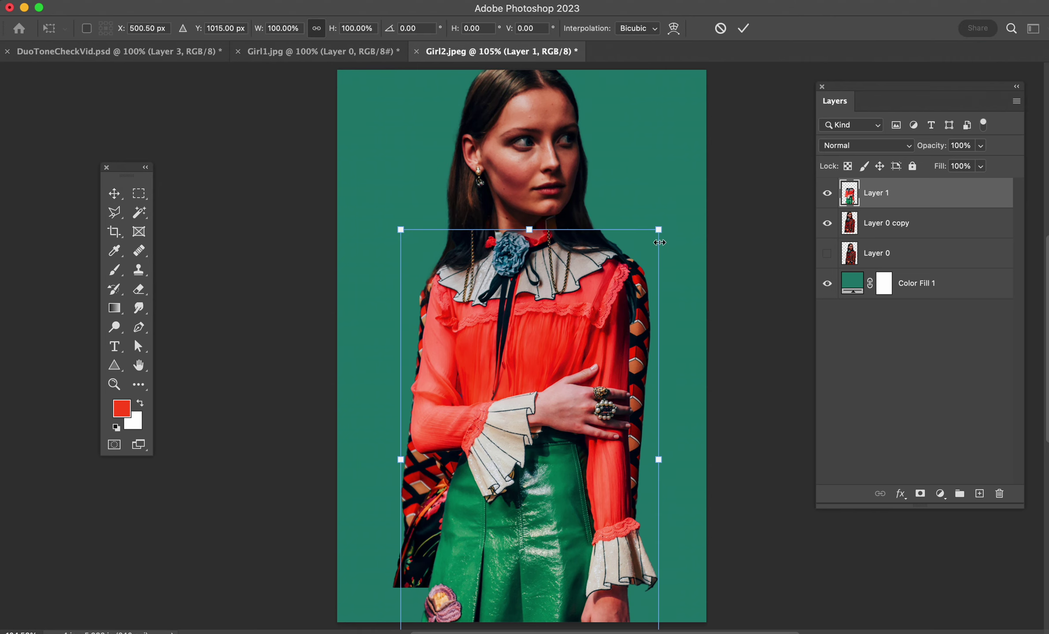
{"action": "left_click_drag", "start_coordinate": [658, 230], "coordinate": [678, 213]}
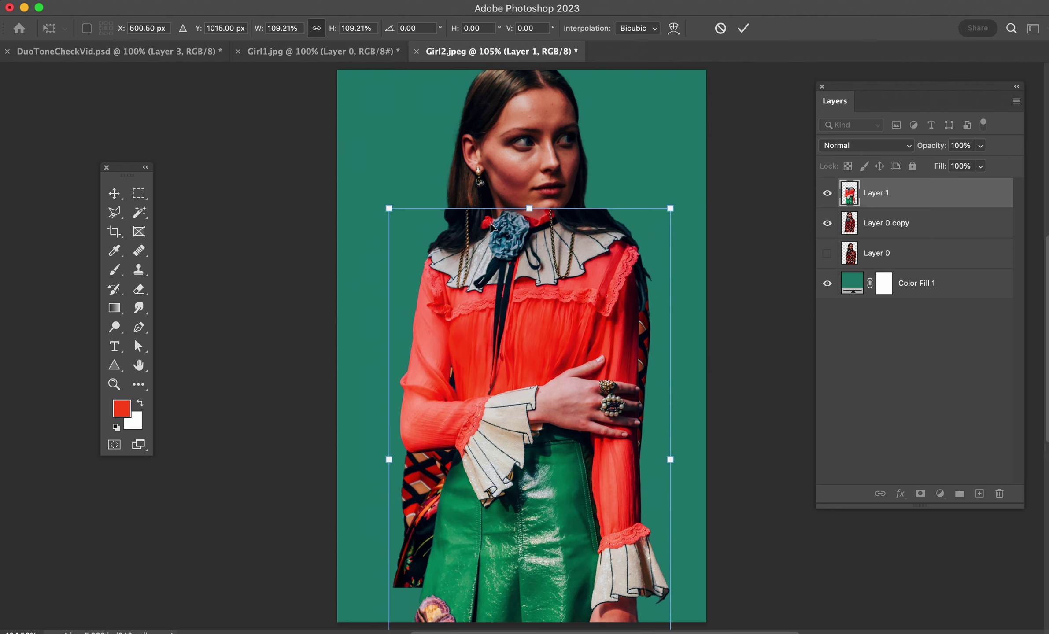
{"action": "mouse_move", "coordinate": [577, 265]}
{"action": "left_mouse_down"}
{"action": "mouse_move", "coordinate": [589, 304]}
{"action": "mouse_move", "coordinate": [590, 276]}
{"action": "left_mouse_up"}
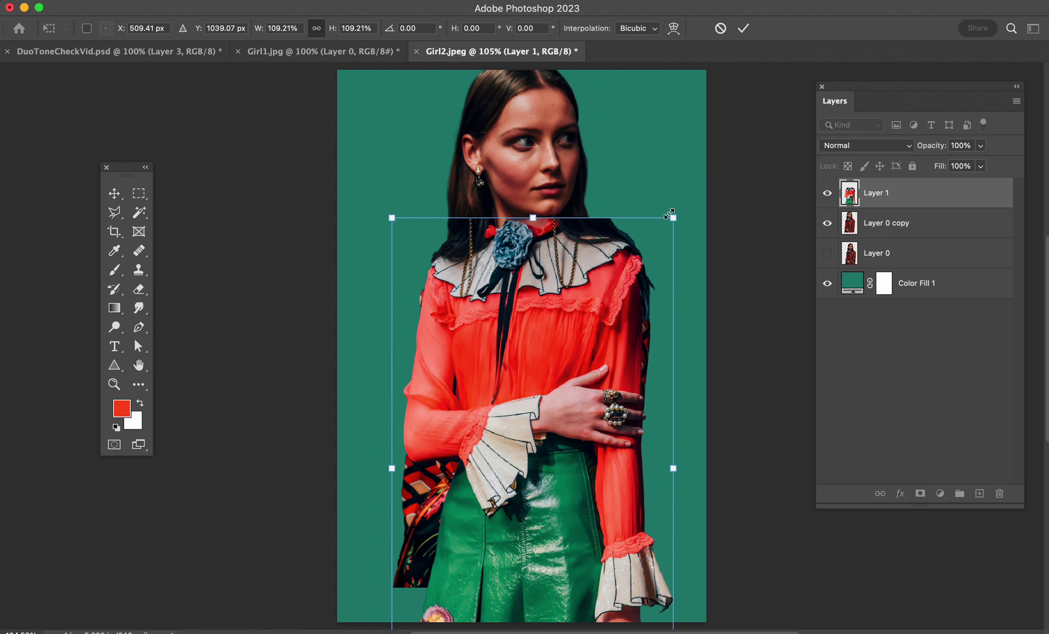
{"action": "left_click_drag", "start_coordinate": [670, 215], "coordinate": [696, 195]}
{"action": "left_click_drag", "start_coordinate": [626, 257], "coordinate": [615, 289]}
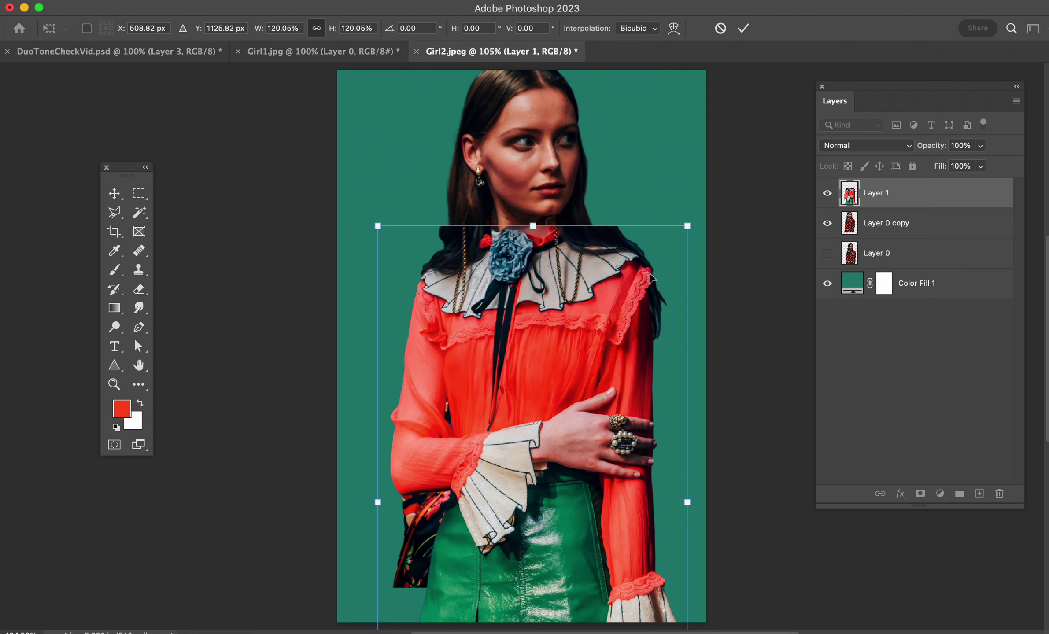
{"action": "key", "text": "Return"}
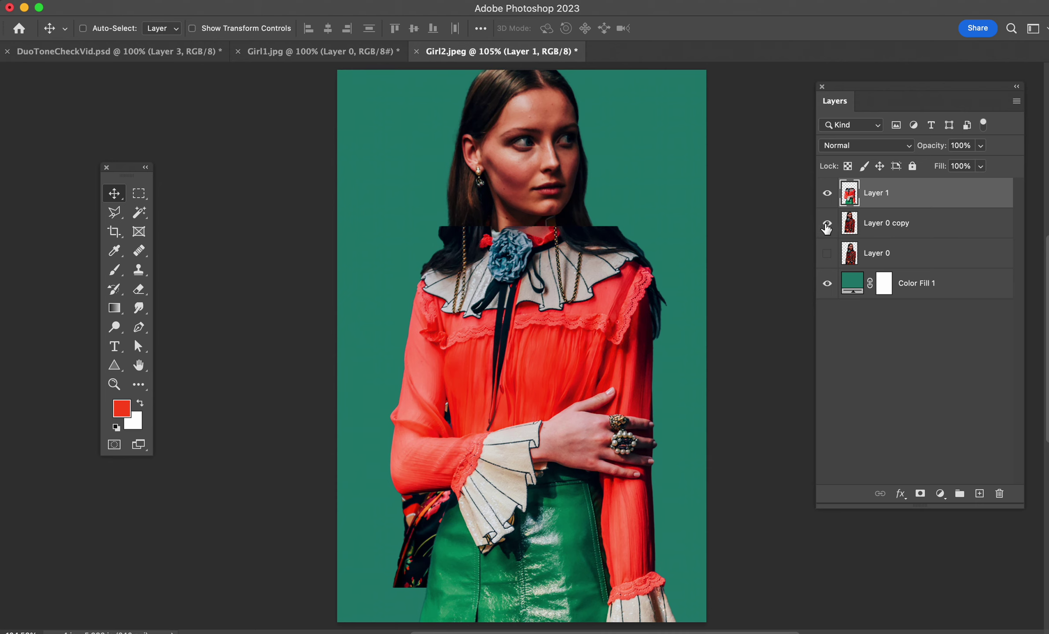
- Mask Layer 0 copy and, with the brush mode set to Normal, paint out the original clothing beside the red sleeve and green skirt
{"action": "left_click", "coordinate": [849, 229]}
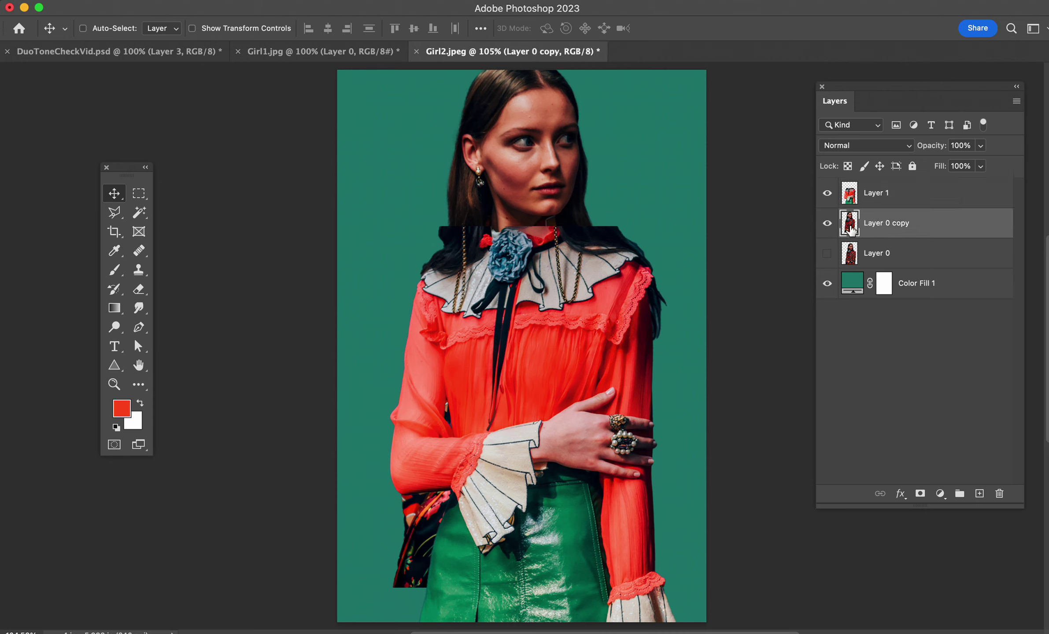
{"action": "left_click", "coordinate": [920, 494]}
{"action": "left_click", "coordinate": [114, 270]}
{"action": "left_click", "coordinate": [215, 28]}
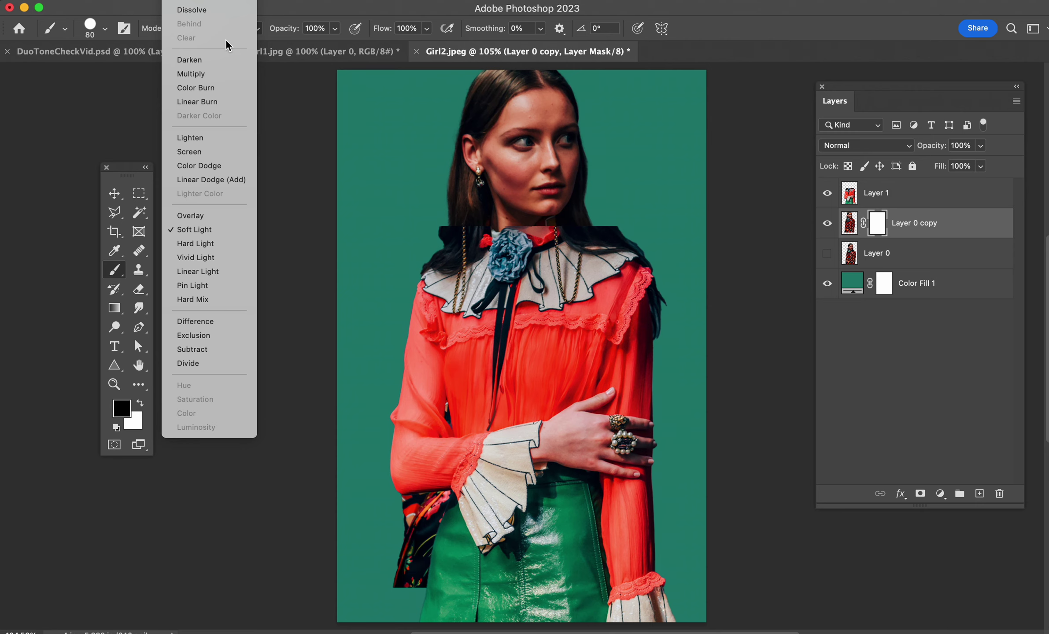
{"action": "left_click", "coordinate": [220, 2]}
{"action": "mouse_move", "coordinate": [430, 549]}
{"action": "left_mouse_down"}
{"action": "mouse_move", "coordinate": [422, 604]}
{"action": "mouse_move", "coordinate": [430, 519]}
{"action": "mouse_move", "coordinate": [407, 552]}
{"action": "mouse_move", "coordinate": [407, 497]}
{"action": "left_mouse_up"}
{"action": "left_click_drag", "start_coordinate": [449, 399], "coordinate": [449, 409]}
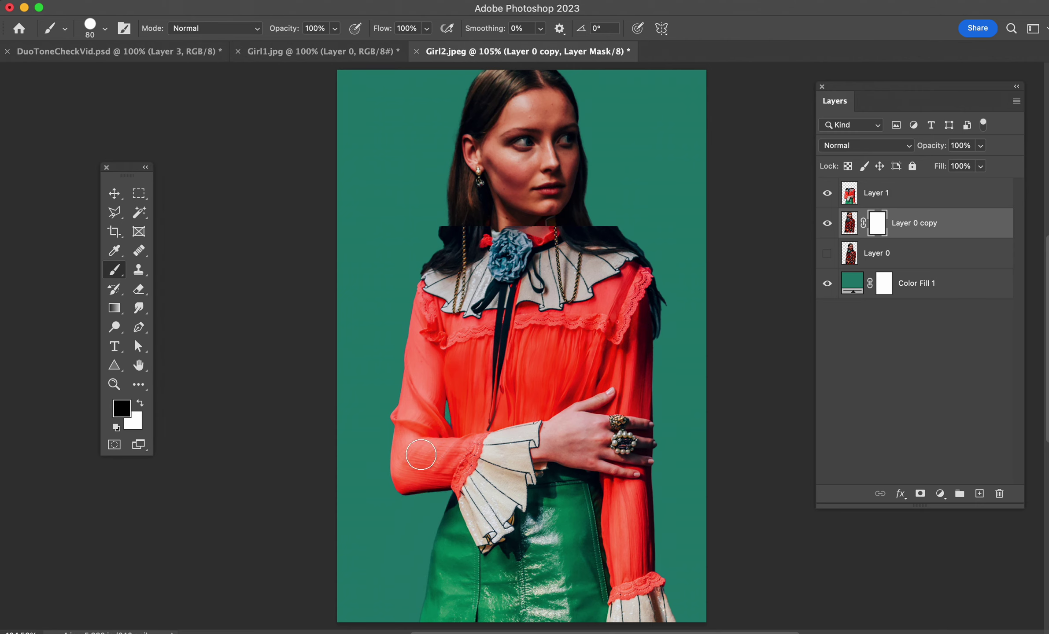
- Add a mask to Layer 1 and paint away the squared hair edge above the right-hand shoulder with a 10 px brush
{"action": "key", "text": "bracketleft"}
{"action": "key", "text": "bracketleft"}
{"action": "key", "text": "bracketleft"}
{"action": "key", "text": "bracketleft"}
{"action": "key", "text": "bracketleft"}
{"action": "key", "text": "bracketleft"}
{"action": "key", "text": "bracketleft"}
{"action": "scroll", "coordinate": [611, 173], "scroll_direction": "up", "scroll_amount": 5}
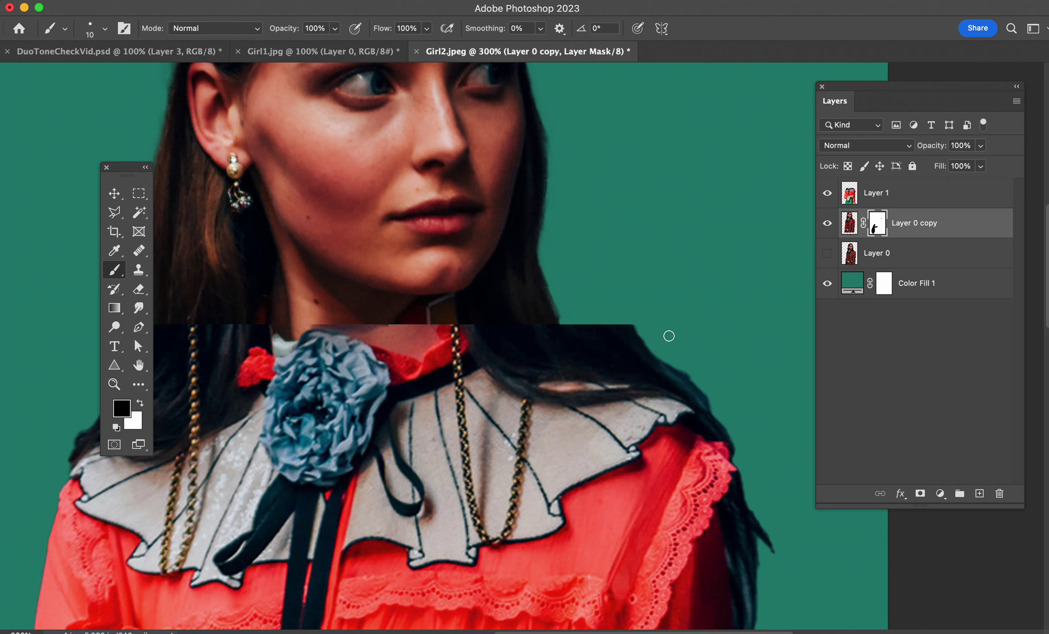
{"action": "left_click", "coordinate": [853, 194]}
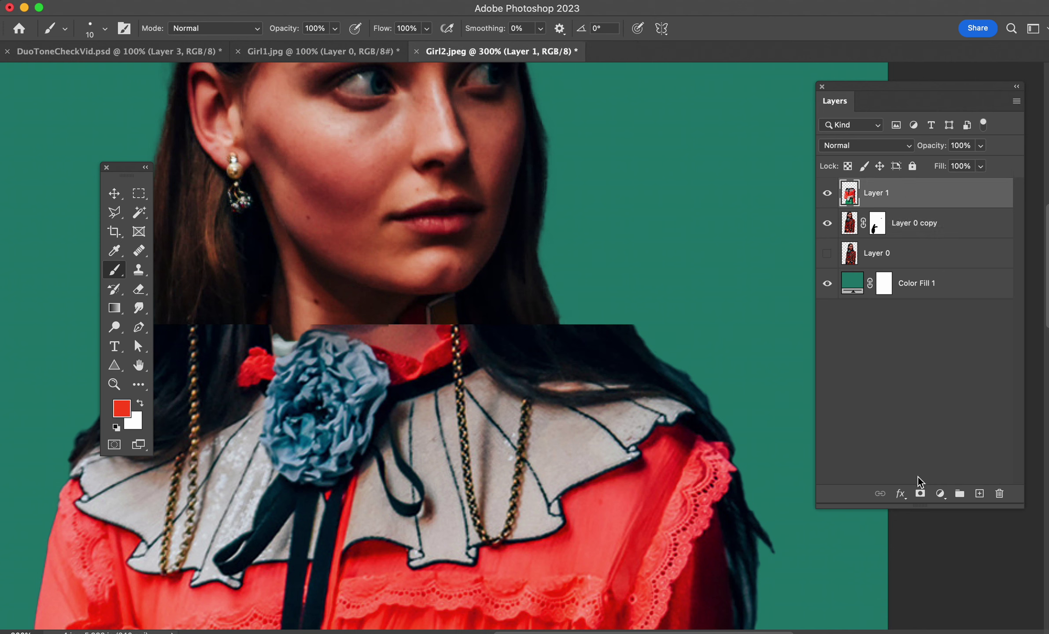
{"action": "left_click", "coordinate": [920, 494]}
{"action": "left_click_drag", "start_coordinate": [653, 349], "coordinate": [675, 360]}
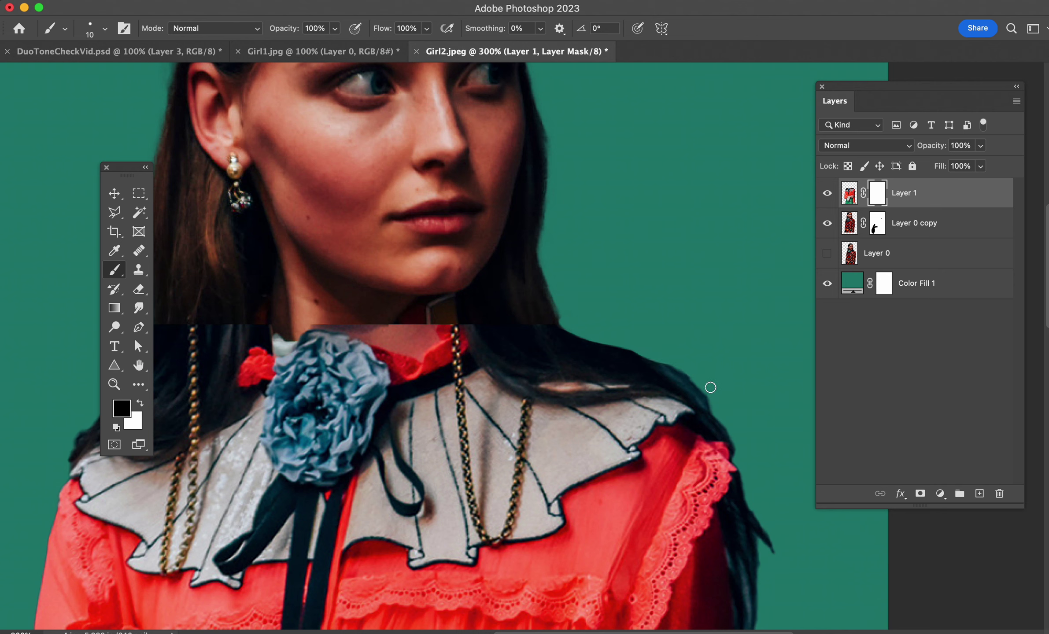
- Refine the hair join by trimming the right outer edge on Layer 0 copy's mask and the left outer edge on Layer 1's mask
{"action": "left_click", "coordinate": [877, 229]}
{"action": "left_click_drag", "start_coordinate": [567, 325], "coordinate": [545, 263]}
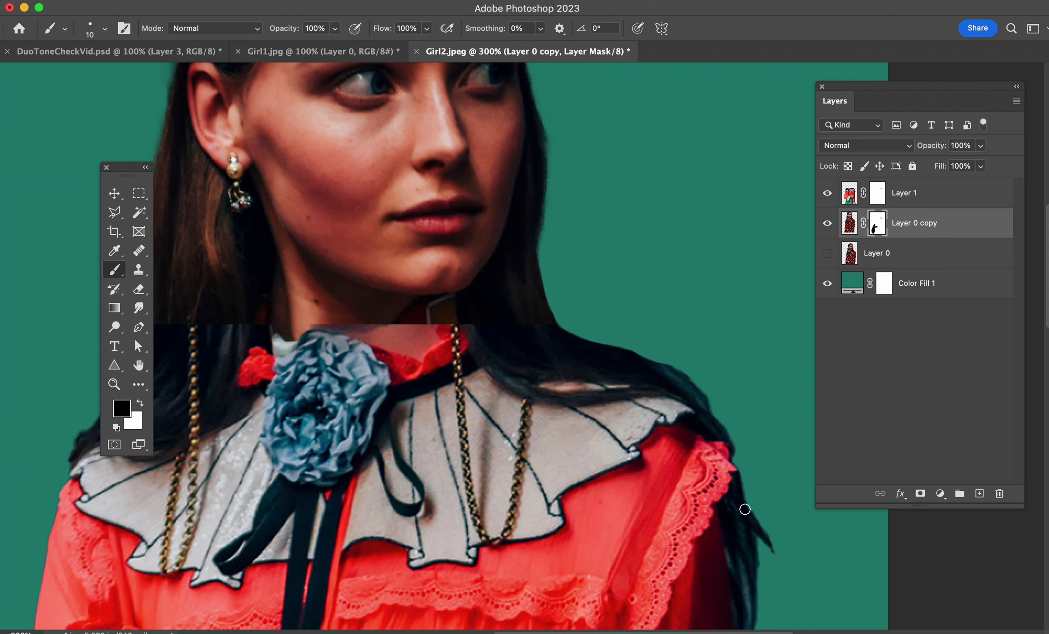
{"action": "left_click_drag", "start_coordinate": [276, 296], "coordinate": [433, 296]}
{"action": "left_click", "coordinate": [878, 193]}
{"action": "mouse_move", "coordinate": [281, 342]}
{"action": "left_mouse_down"}
{"action": "mouse_move", "coordinate": [291, 322]}
{"action": "mouse_move", "coordinate": [289, 376]}
{"action": "mouse_move", "coordinate": [274, 388]}
{"action": "mouse_move", "coordinate": [276, 356]}
{"action": "left_mouse_up"}
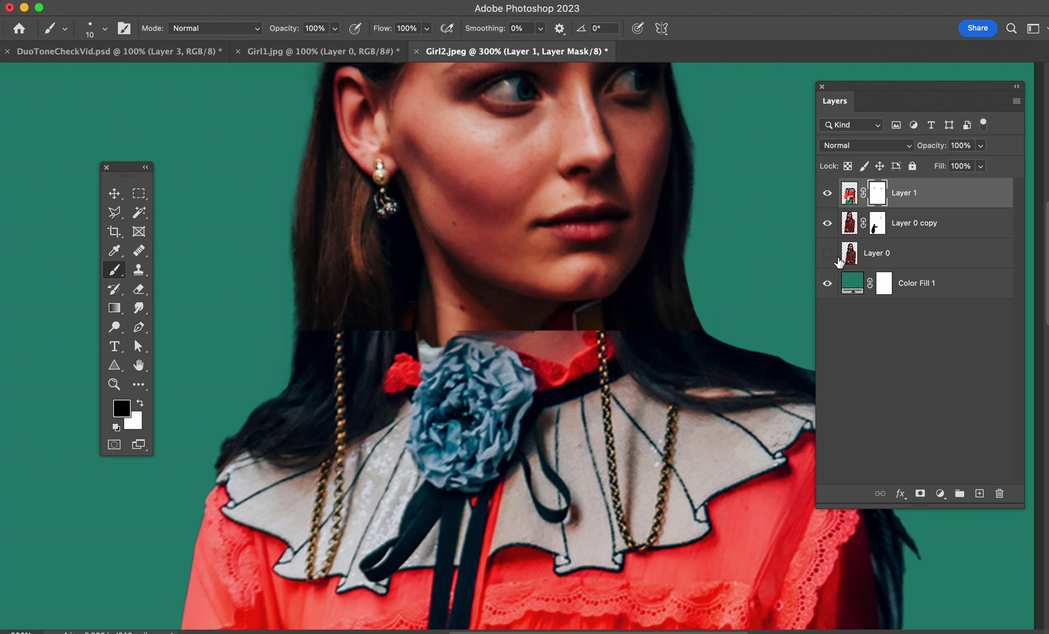
- Soften the brush, set it to 1% flow and 20 px, and paint Layer 1's mask along the neck join
{"action": "right_click", "coordinate": [535, 342]}
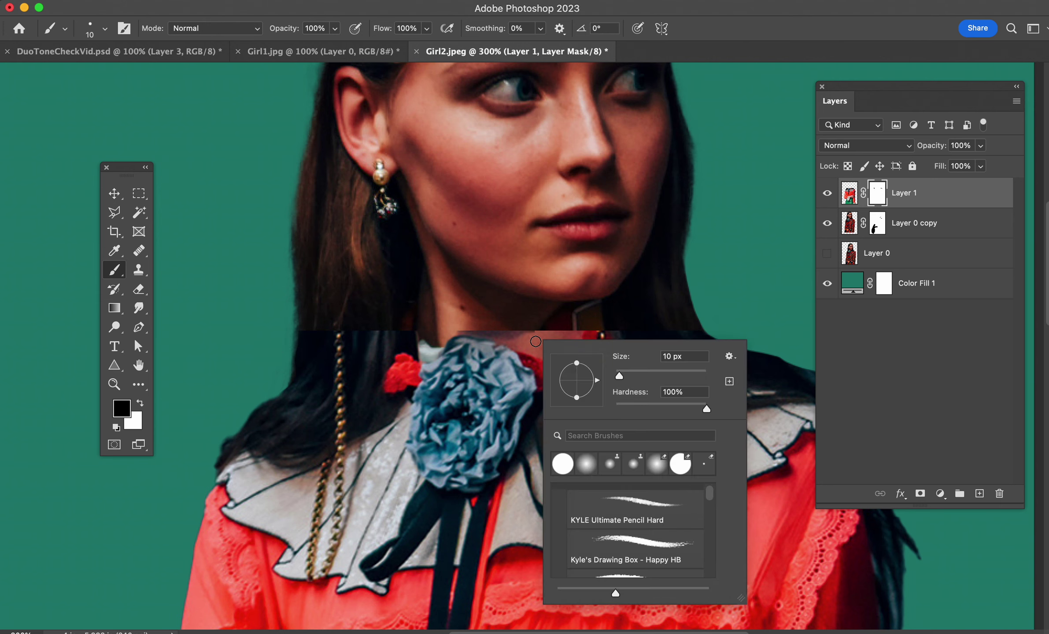
{"action": "left_click", "coordinate": [456, 9]}
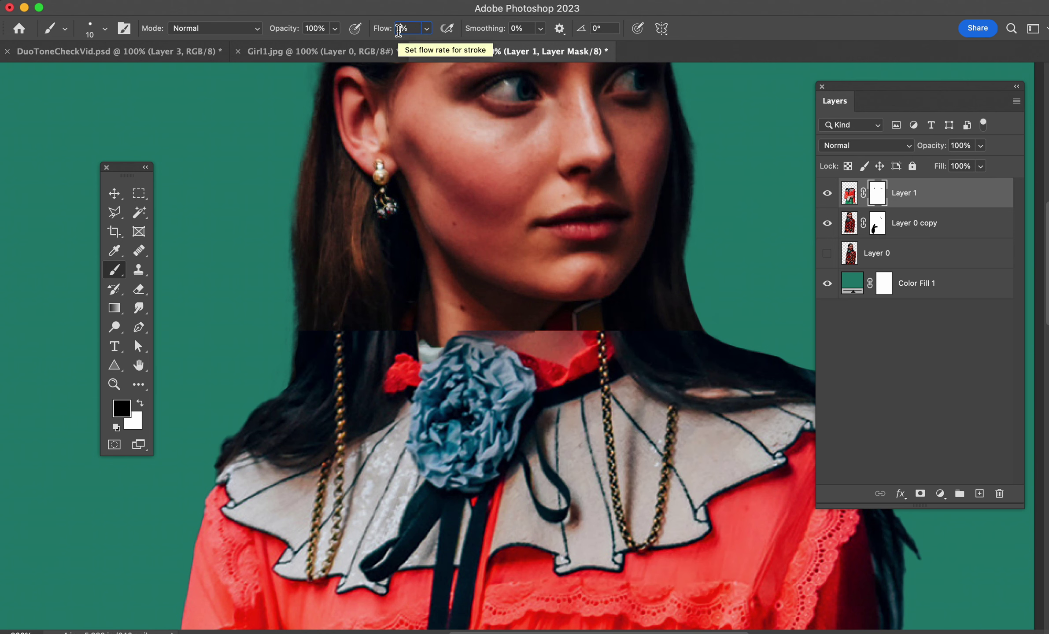
{"action": "type", "text": "1"}
{"action": "key", "text": "Return"}
{"action": "right_click", "coordinate": [509, 249]}
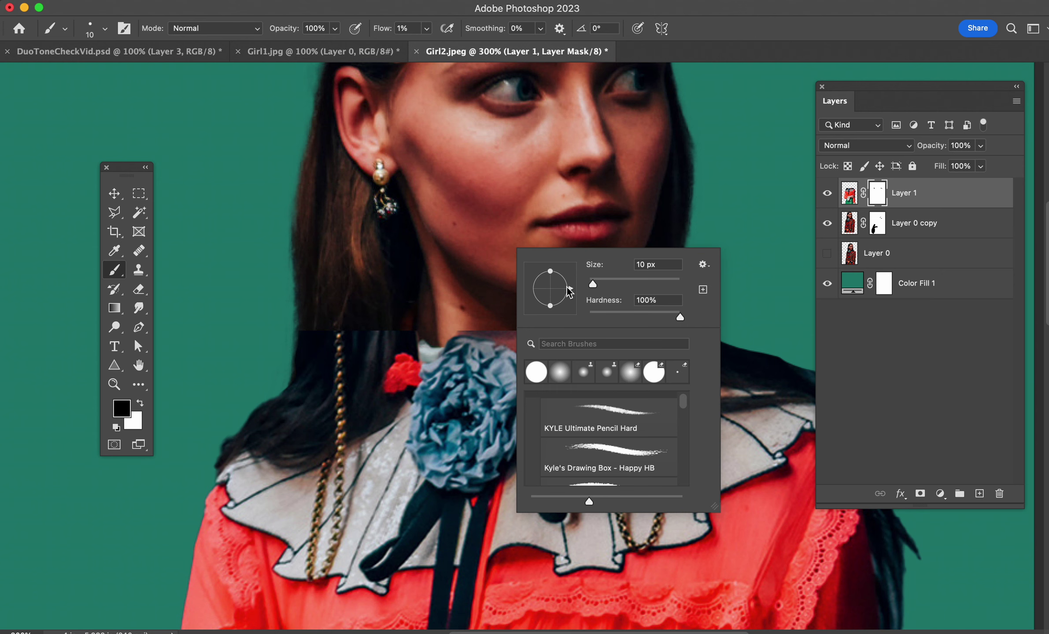
{"action": "left_click_drag", "start_coordinate": [643, 317], "coordinate": [575, 320]}
{"action": "left_click", "coordinate": [638, 18]}
{"action": "key", "text": "bracketright"}
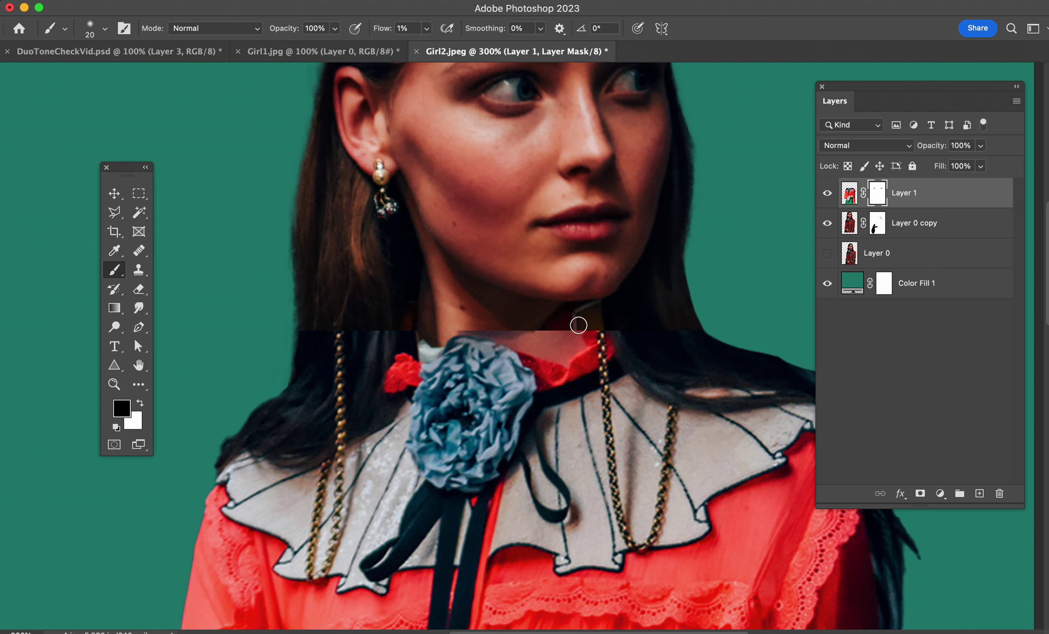
{"action": "left_click_drag", "start_coordinate": [566, 333], "coordinate": [539, 334]}
- Set the brush to 25 px and 3% flow and blend the neck seam above the collar on Layer 1's mask
{"action": "key", "text": "bracketright"}
{"action": "left_click", "coordinate": [382, 31]}
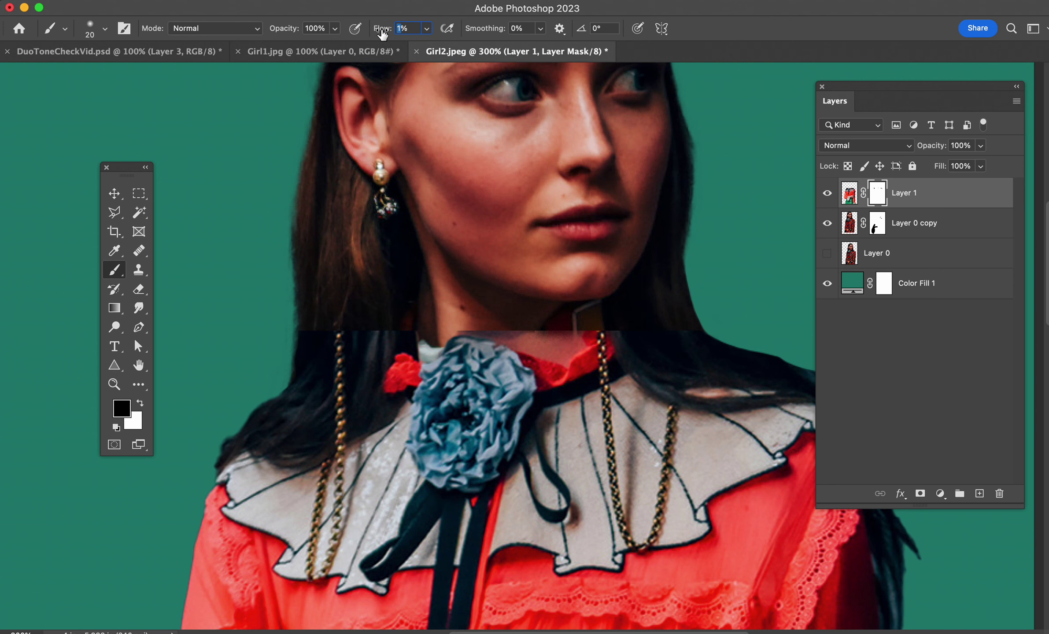
{"action": "type", "text": "3"}
{"action": "key", "text": "Return"}
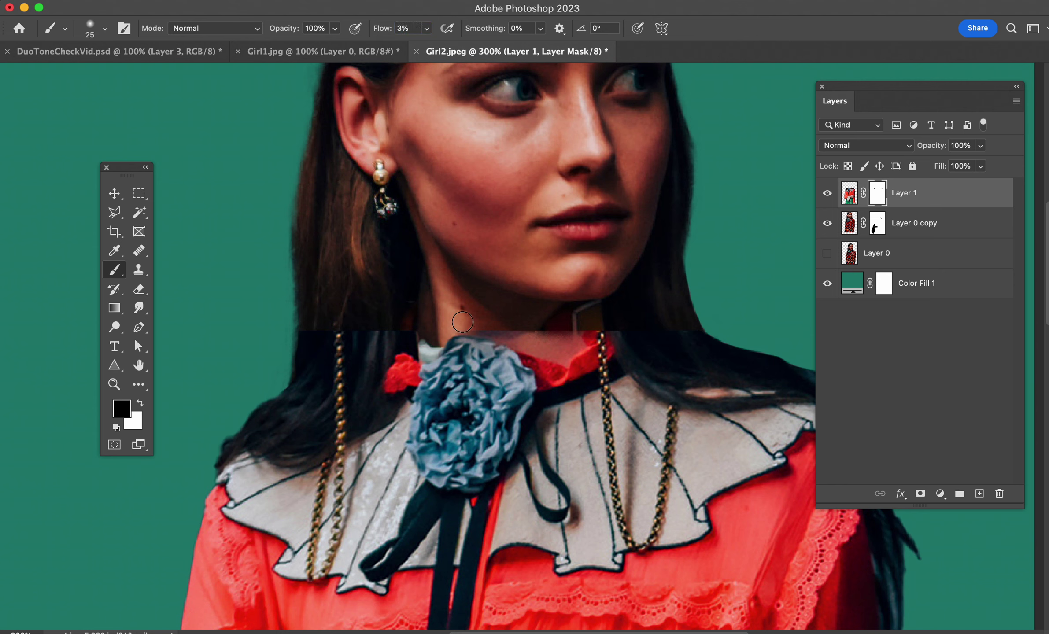
{"action": "left_click_drag", "start_coordinate": [515, 344], "coordinate": [584, 346]}
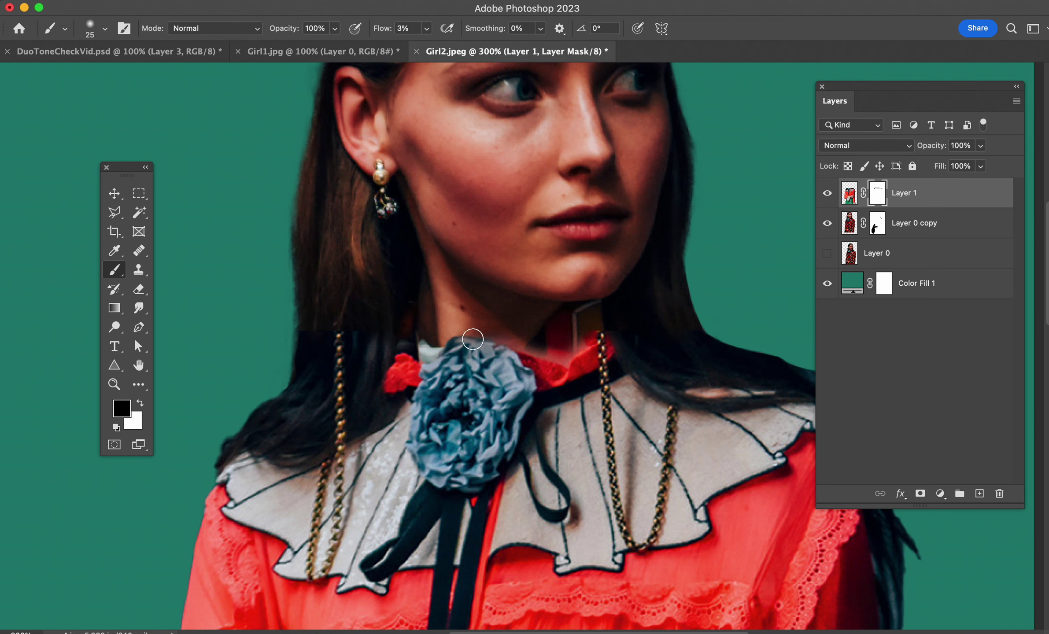
- Reduce the brush to 8 px, compare the neck blend with Layer 1 hidden and shown, and select Layer 0 copy's mask
{"action": "key", "text": "bracketleft"}
{"action": "key", "text": "bracketleft"}
{"action": "key", "text": "bracketleft"}
{"action": "key", "text": "bracketleft"}
{"action": "key", "text": "bracketleft"}
{"action": "left_click", "coordinate": [829, 196]}
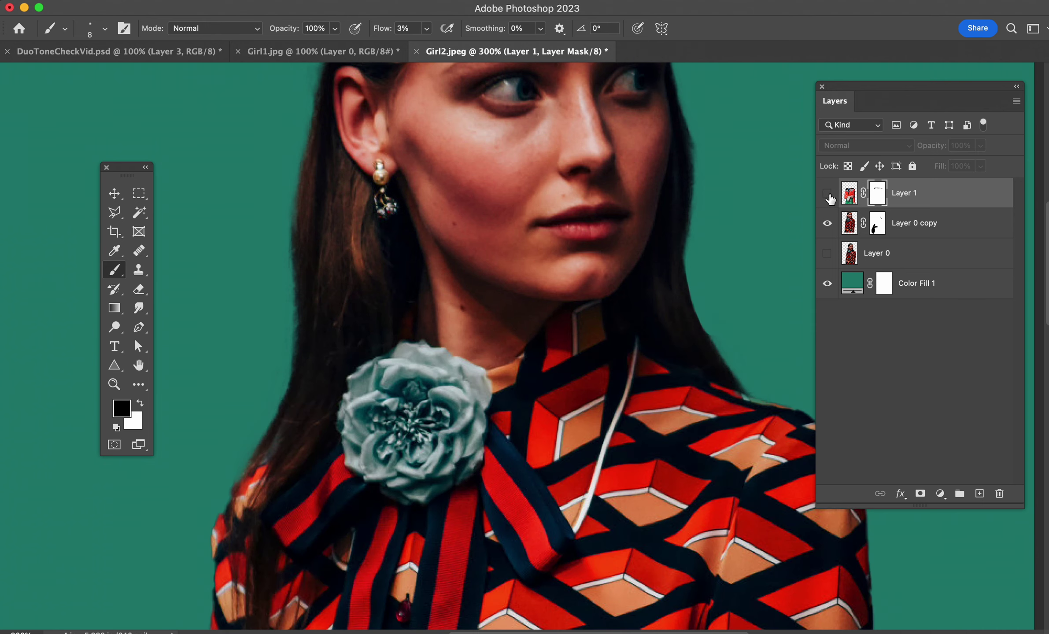
{"action": "left_click", "coordinate": [828, 198]}
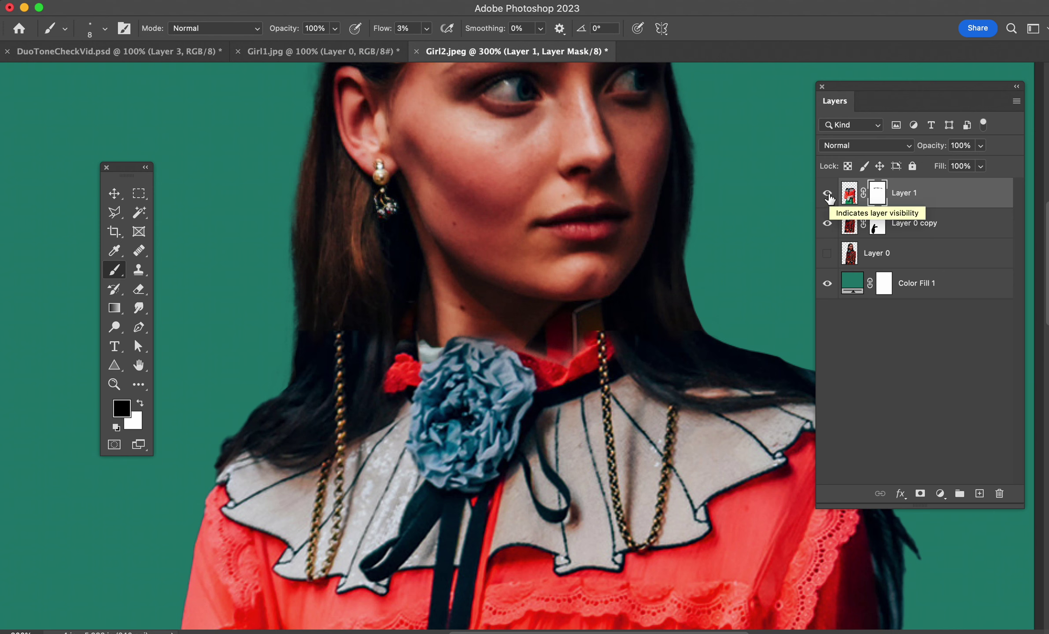
{"action": "left_click", "coordinate": [877, 229]}
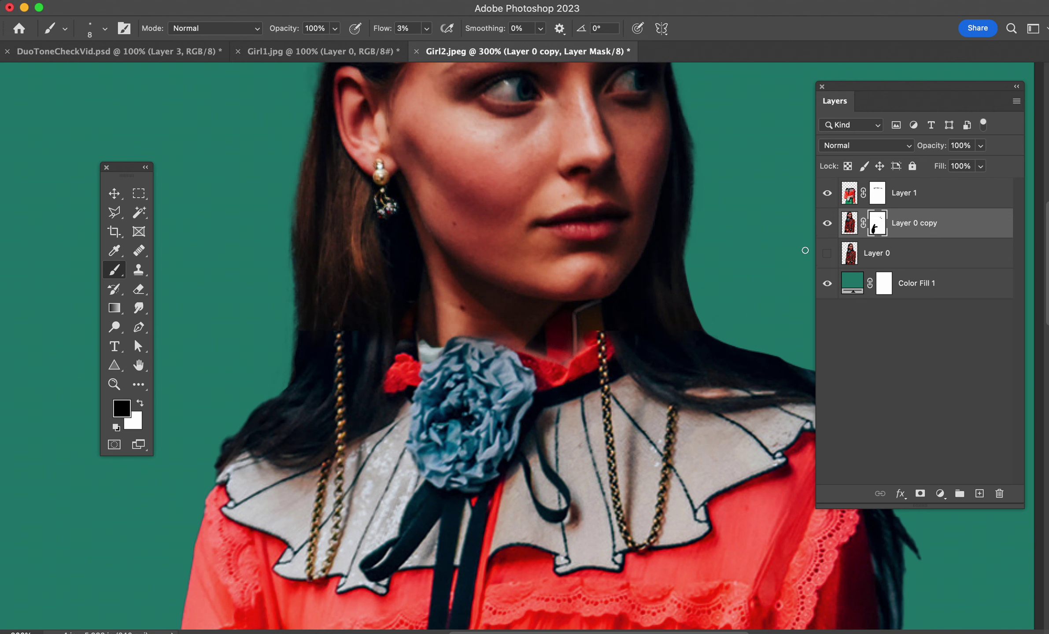
- Merge Layer 1 and Layer 0 copy into a single layer
{"action": "left_click", "coordinate": [850, 194]}
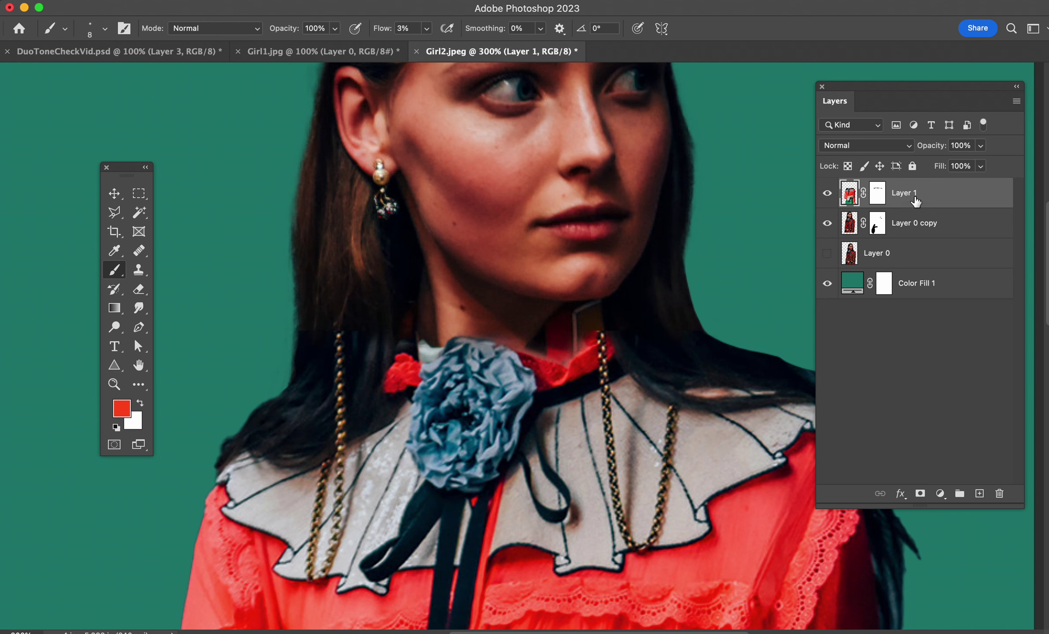
{"action": "left_click", "coordinate": [961, 225], "text": "shift"}
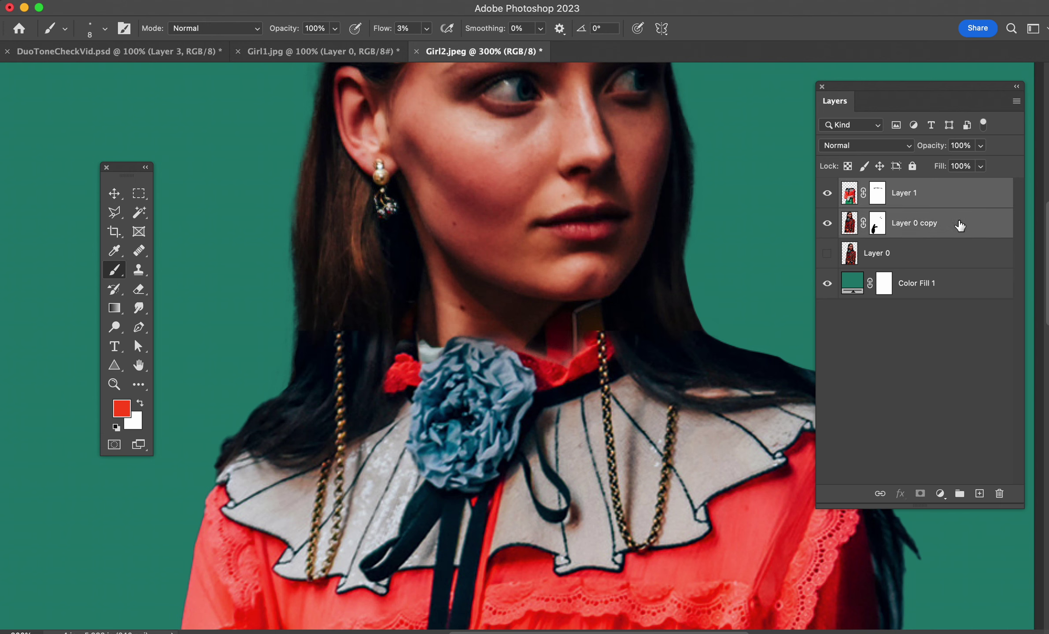
{"action": "right_click", "coordinate": [961, 225]}
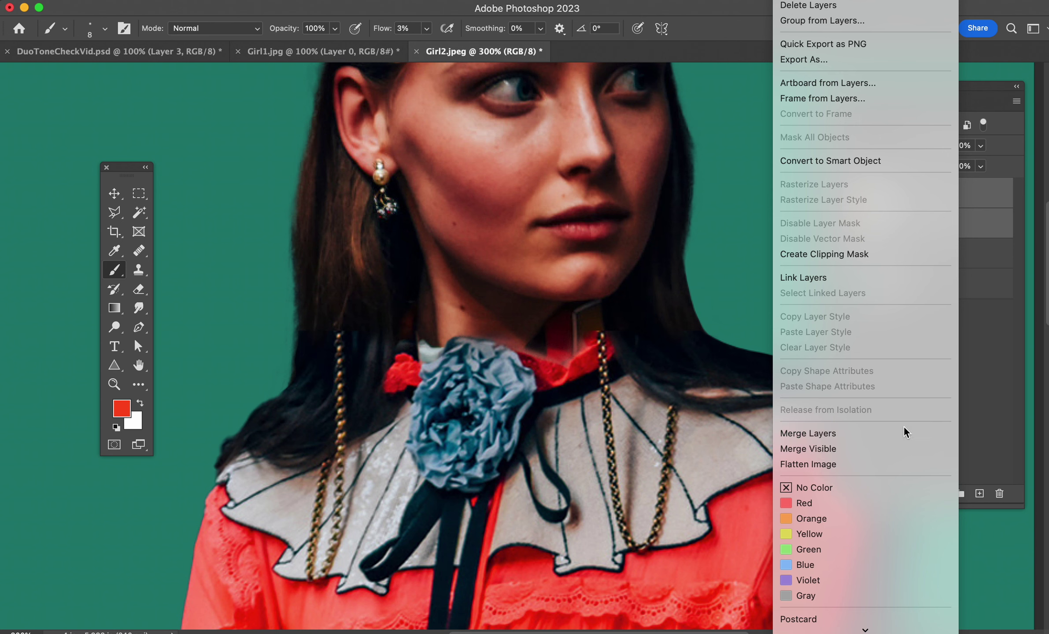
{"action": "left_click", "coordinate": [904, 430]}
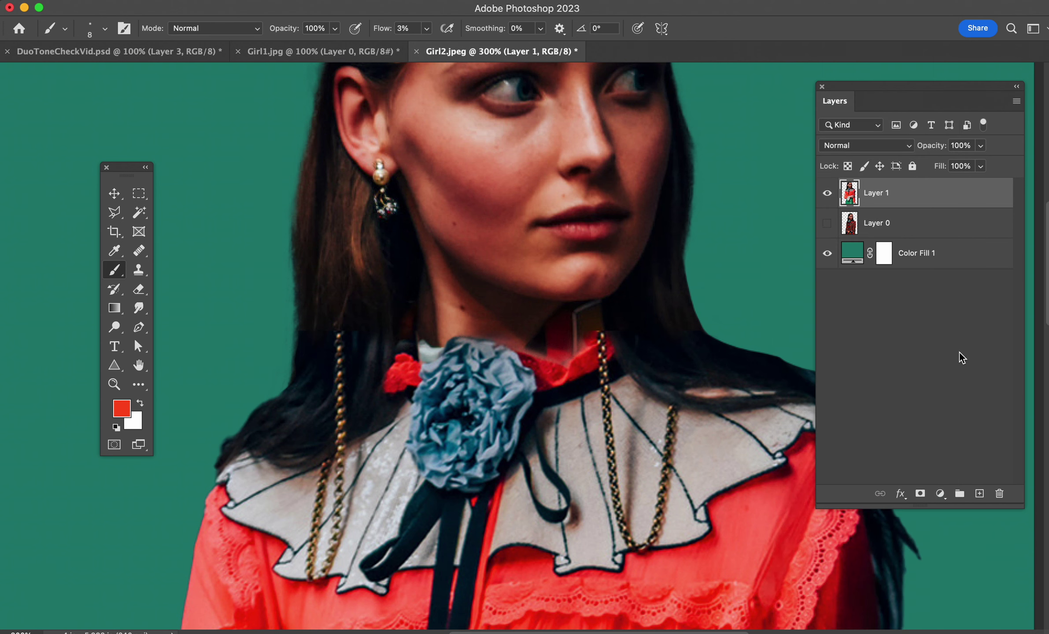
- Create a new layer above the merged figure and prepare the Clone Stamp with a 15 px brush at 0% hardness
{"action": "left_click", "coordinate": [980, 493]}
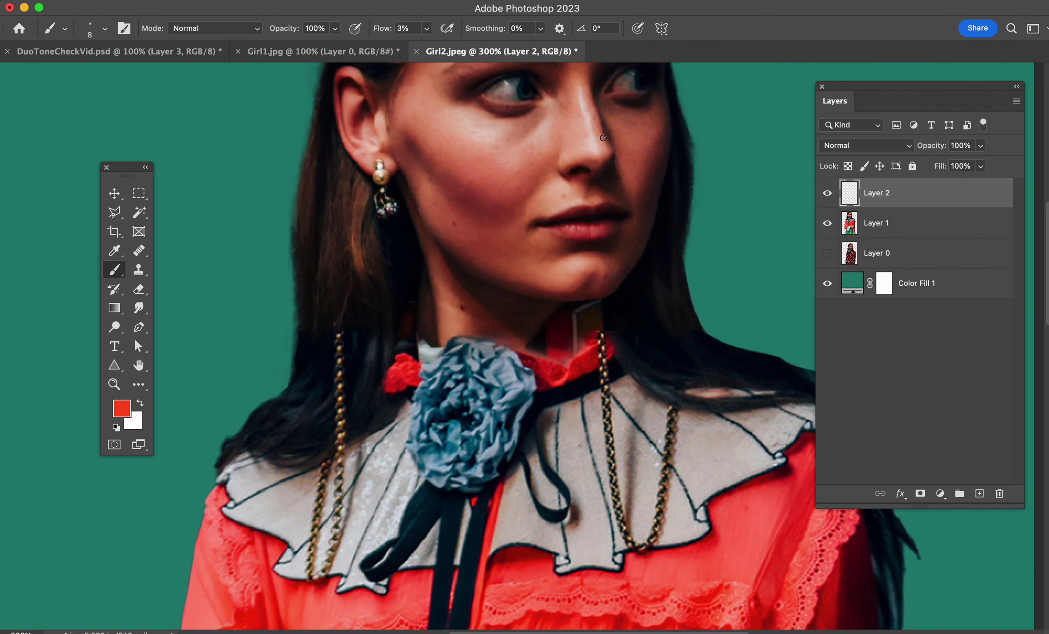
{"action": "key", "text": "s"}
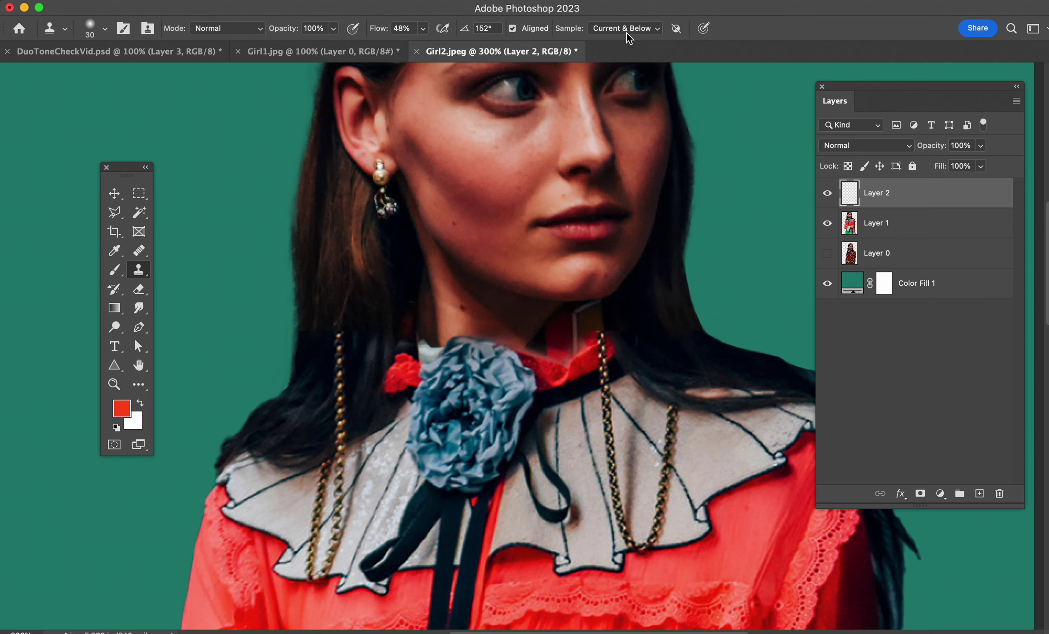
{"action": "key", "text": "bracketleft"}
{"action": "key", "text": "bracketleft"}
{"action": "key", "text": "super+equal"}
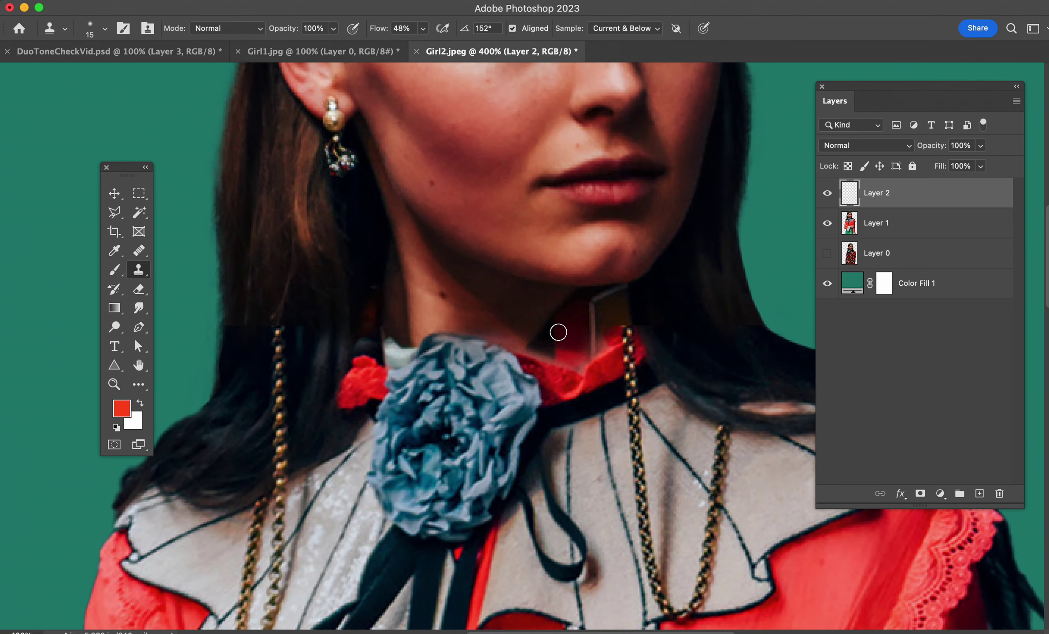
{"action": "left_click_drag", "start_coordinate": [558, 332], "coordinate": [569, 345]}
{"action": "right_click", "coordinate": [504, 313]}
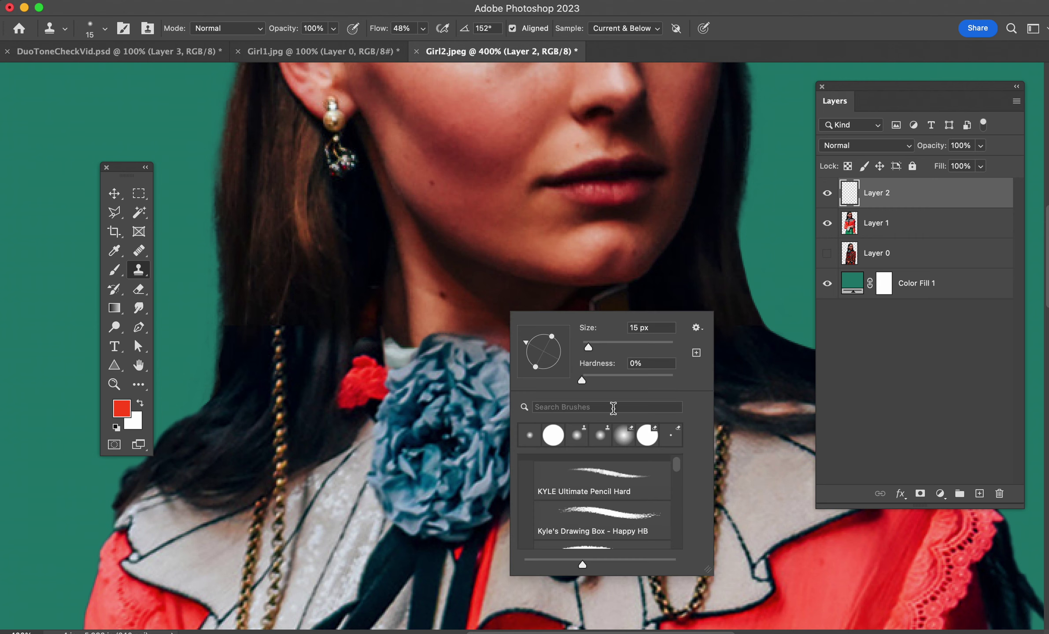
{"action": "left_click", "coordinate": [582, 381]}
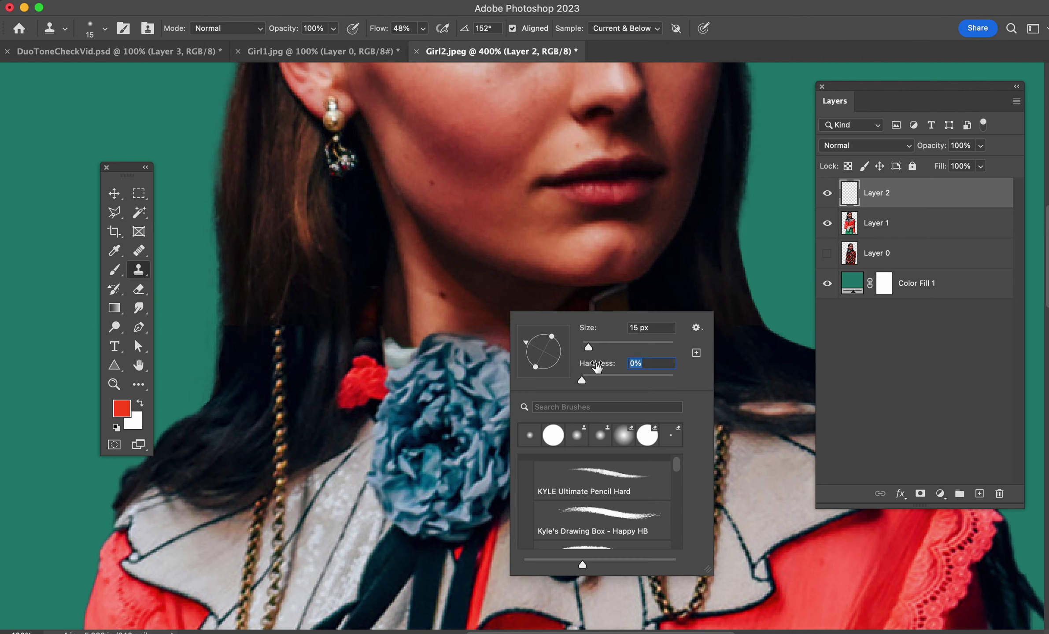
{"action": "left_click", "coordinate": [762, 49]}
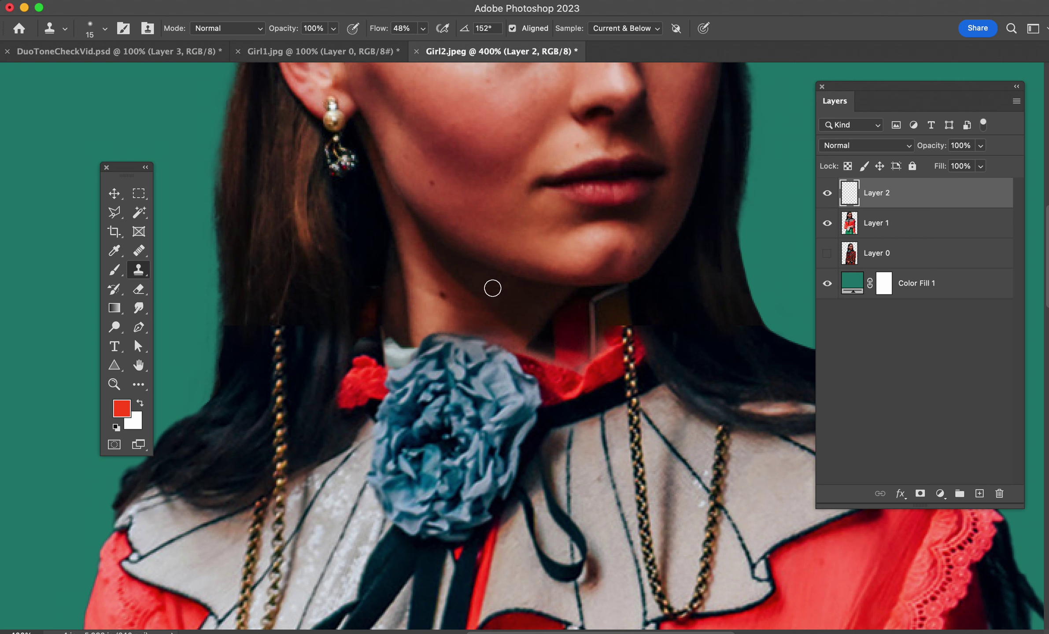
- Clone neck skin over the patterned collar remnant below the chin on Layer 2
{"action": "mouse_move", "coordinate": [560, 314]}
{"action": "left_mouse_down"}
{"action": "mouse_move", "coordinate": [591, 313]}
{"action": "mouse_move", "coordinate": [578, 307]}
{"action": "mouse_move", "coordinate": [603, 301]}
{"action": "mouse_move", "coordinate": [577, 297]}
{"action": "mouse_move", "coordinate": [604, 300]}
{"action": "left_mouse_up"}
{"action": "left_click", "coordinate": [508, 305], "text": "alt"}
{"action": "mouse_move", "coordinate": [542, 326]}
{"action": "left_mouse_down"}
{"action": "mouse_move", "coordinate": [553, 328]}
{"action": "mouse_move", "coordinate": [525, 315]}
{"action": "mouse_move", "coordinate": [557, 346]}
{"action": "mouse_move", "coordinate": [530, 342]}
{"action": "mouse_move", "coordinate": [552, 350]}
{"action": "left_mouse_up"}
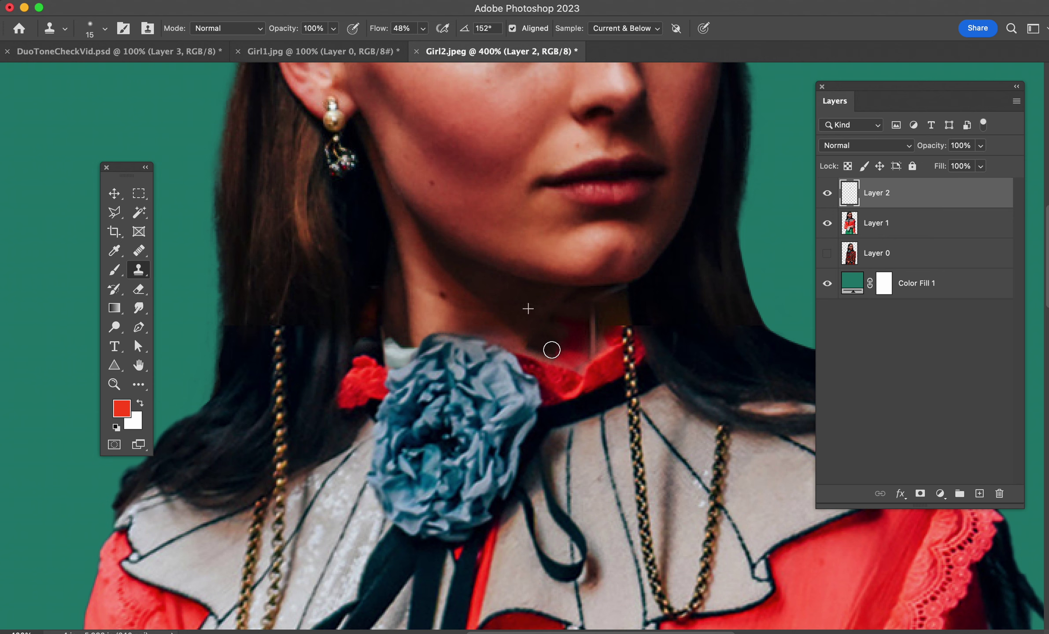
{"action": "left_click", "coordinate": [486, 301], "text": "alt"}
{"action": "mouse_move", "coordinate": [527, 345]}
{"action": "left_mouse_down"}
{"action": "mouse_move", "coordinate": [583, 364]}
{"action": "mouse_move", "coordinate": [578, 341]}
{"action": "left_mouse_up"}
{"action": "left_click", "coordinate": [513, 293], "text": "alt"}
{"action": "left_click", "coordinate": [506, 294], "text": "alt"}
{"action": "mouse_move", "coordinate": [543, 298]}
{"action": "left_mouse_down"}
{"action": "mouse_move", "coordinate": [586, 307]}
{"action": "mouse_move", "coordinate": [570, 321]}
{"action": "left_mouse_up"}
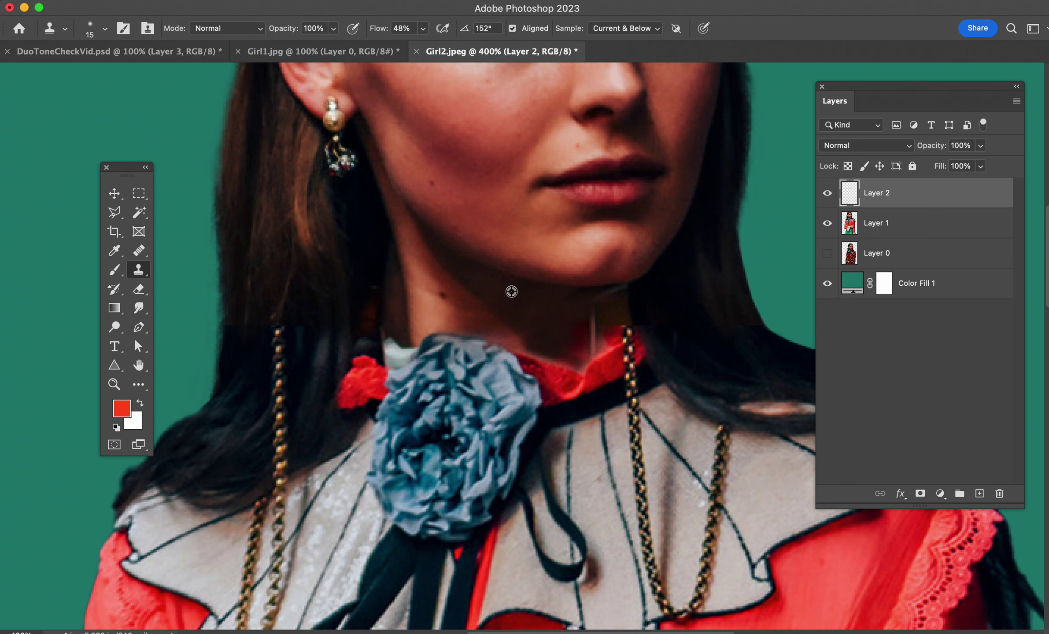
- Raise the Clone Stamp flow to 69% and cover the remaining collar scraps near the right-hand chain with neck skin
{"action": "key", "text": "F1"}
{"action": "left_click", "coordinate": [490, 291], "text": "alt"}
{"action": "mouse_move", "coordinate": [606, 309]}
{"action": "left_mouse_down"}
{"action": "mouse_move", "coordinate": [596, 314]}
{"action": "mouse_move", "coordinate": [626, 295]}
{"action": "mouse_move", "coordinate": [594, 311]}
{"action": "left_mouse_up"}
{"action": "left_click_drag", "start_coordinate": [373, 35], "coordinate": [384, 37]}
{"action": "left_click", "coordinate": [501, 300], "text": "alt"}
{"action": "mouse_move", "coordinate": [570, 320]}
{"action": "left_mouse_down"}
{"action": "mouse_move", "coordinate": [585, 316]}
{"action": "mouse_move", "coordinate": [588, 335]}
{"action": "mouse_move", "coordinate": [597, 331]}
{"action": "mouse_move", "coordinate": [590, 346]}
{"action": "mouse_move", "coordinate": [602, 328]}
{"action": "left_mouse_up"}
{"action": "left_click", "coordinate": [495, 287], "text": "alt"}
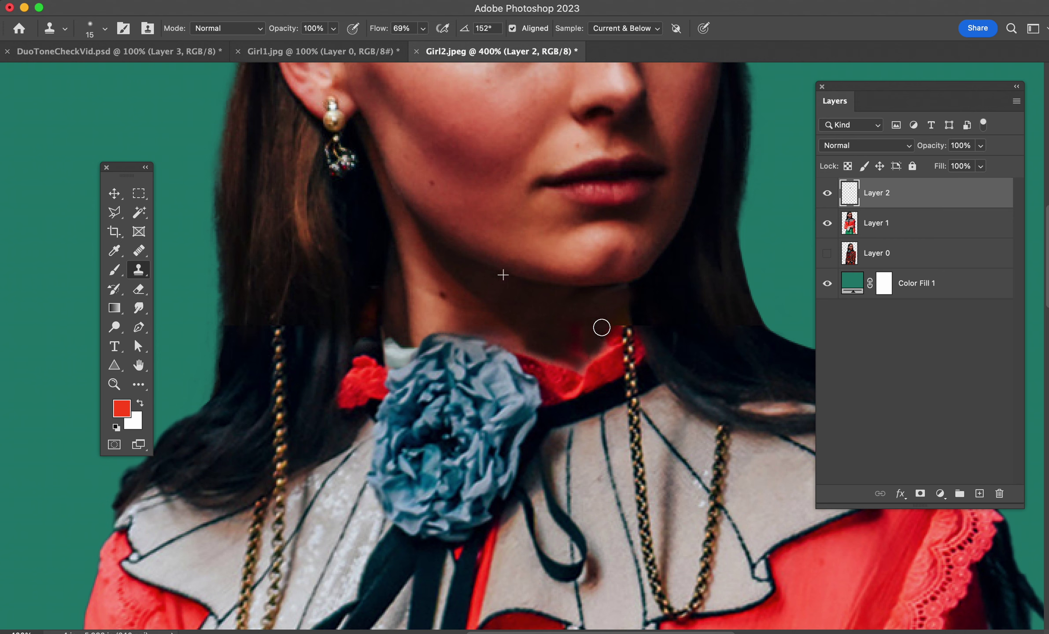
- Clone more neck skin along the red collar's upper edge and under the jaw, and undo the last misplaced dab
{"action": "left_click", "coordinate": [496, 296], "text": "alt"}
{"action": "mouse_move", "coordinate": [548, 347]}
{"action": "left_mouse_down"}
{"action": "mouse_move", "coordinate": [585, 353]}
{"action": "mouse_move", "coordinate": [572, 339]}
{"action": "mouse_move", "coordinate": [583, 336]}
{"action": "left_mouse_up"}
{"action": "left_click", "coordinate": [500, 287], "text": "alt"}
{"action": "mouse_move", "coordinate": [530, 311]}
{"action": "left_mouse_down"}
{"action": "mouse_move", "coordinate": [573, 323]}
{"action": "mouse_move", "coordinate": [557, 301]}
{"action": "mouse_move", "coordinate": [581, 301]}
{"action": "left_mouse_up"}
{"action": "left_click", "coordinate": [499, 288], "text": "alt"}
{"action": "left_click", "coordinate": [483, 282], "text": "alt"}
{"action": "left_click", "coordinate": [577, 313]}
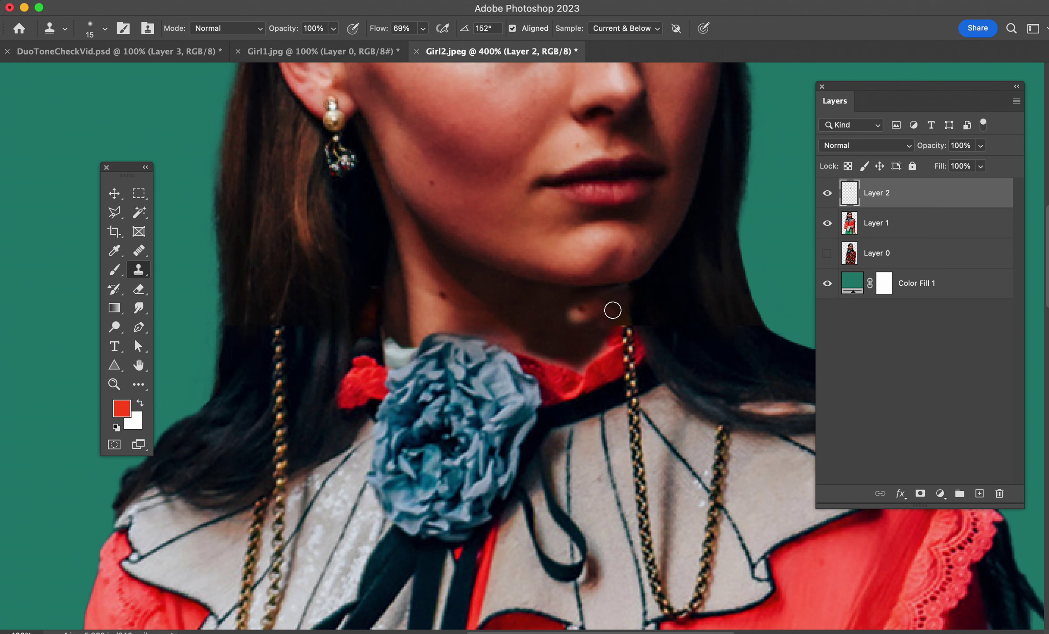
{"action": "key", "text": "super+z"}
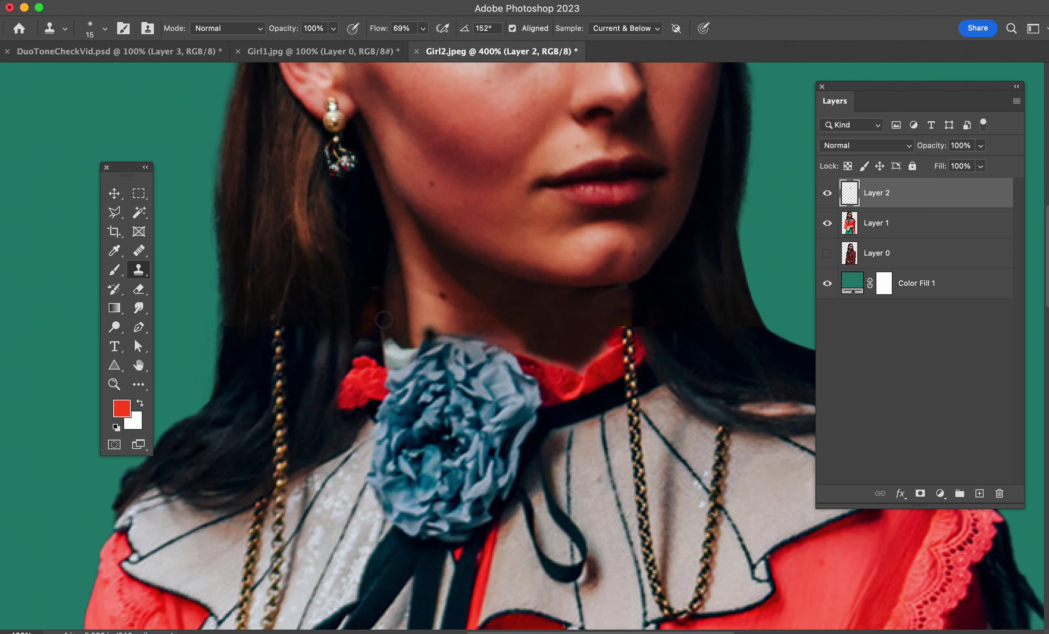
- Clone the left-hand gold chain upward over the brown hair until it reaches the ear
{"action": "scroll", "coordinate": [389, 313], "scroll_direction": "up", "scroll_amount": 2}
{"action": "left_click_drag", "start_coordinate": [354, 300], "coordinate": [431, 366]}
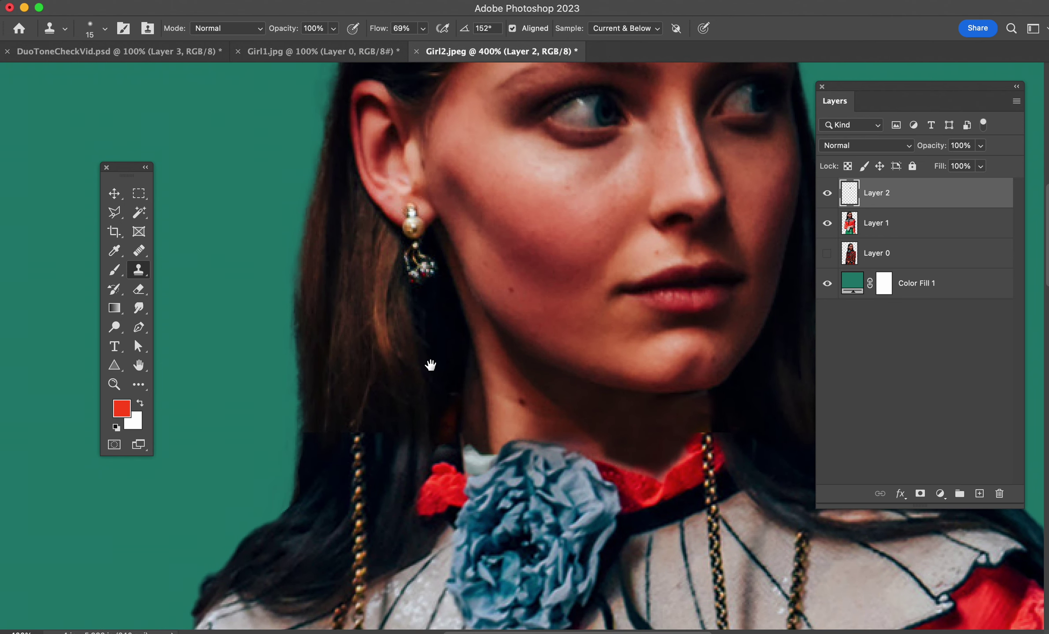
{"action": "scroll", "coordinate": [403, 407], "scroll_direction": "down", "scroll_amount": 2}
{"action": "scroll", "coordinate": [404, 404], "scroll_direction": "down", "scroll_amount": 1}
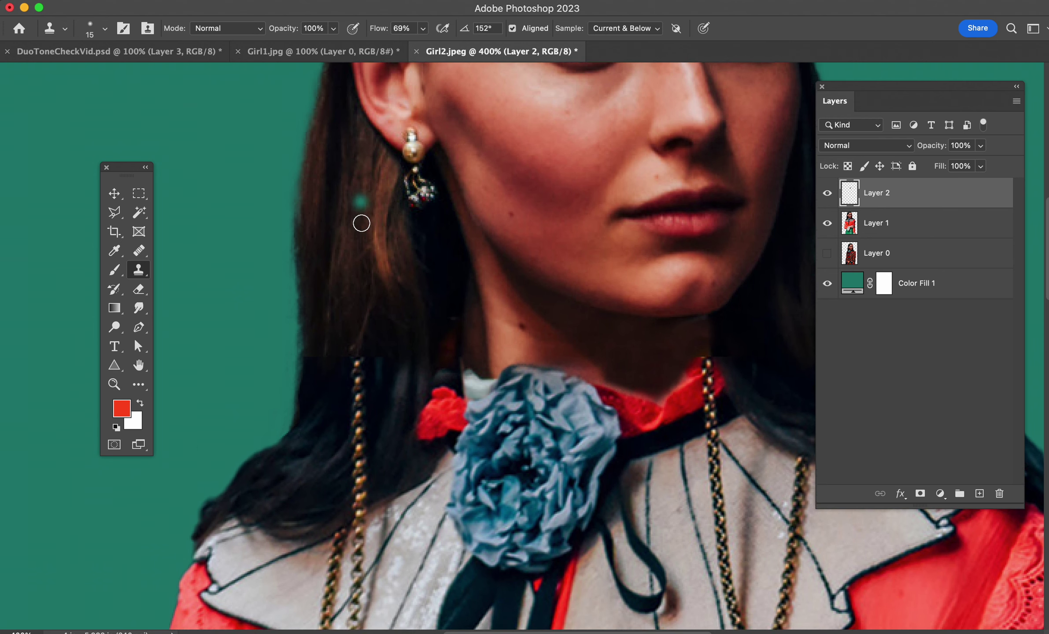
{"action": "scroll", "coordinate": [361, 234], "scroll_direction": "down", "scroll_amount": 3}
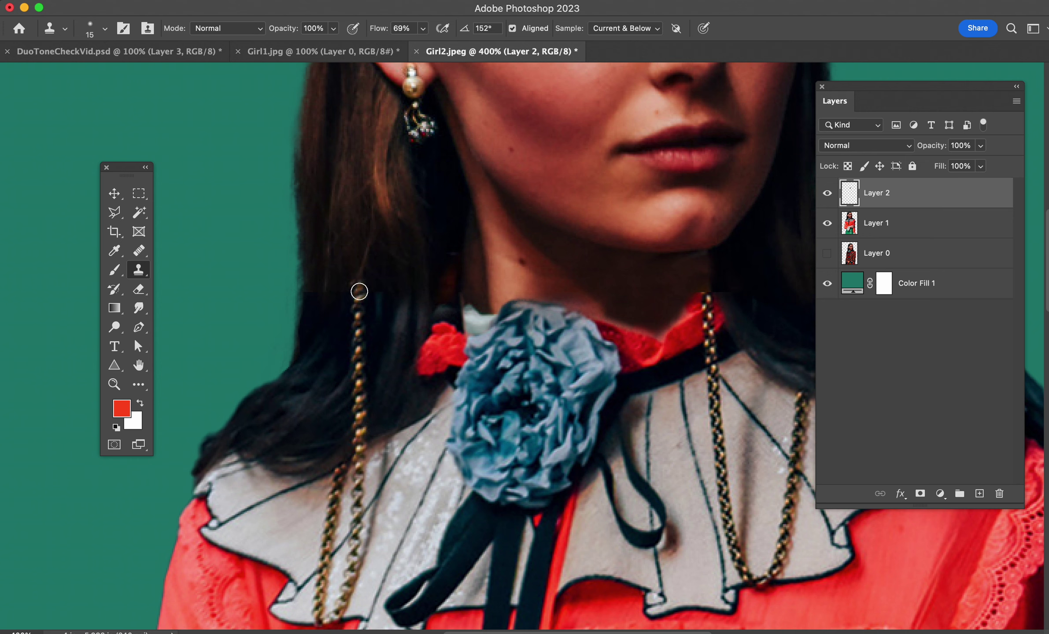
{"action": "left_click_drag", "start_coordinate": [358, 290], "coordinate": [366, 194]}
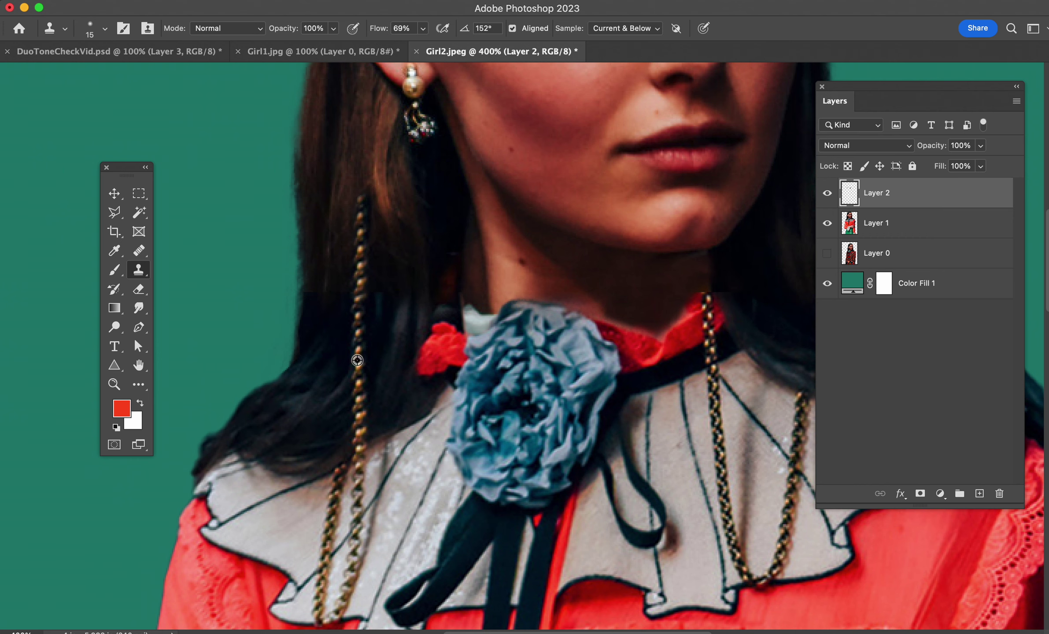
{"action": "scroll", "coordinate": [357, 388], "scroll_direction": "up", "scroll_amount": 3}
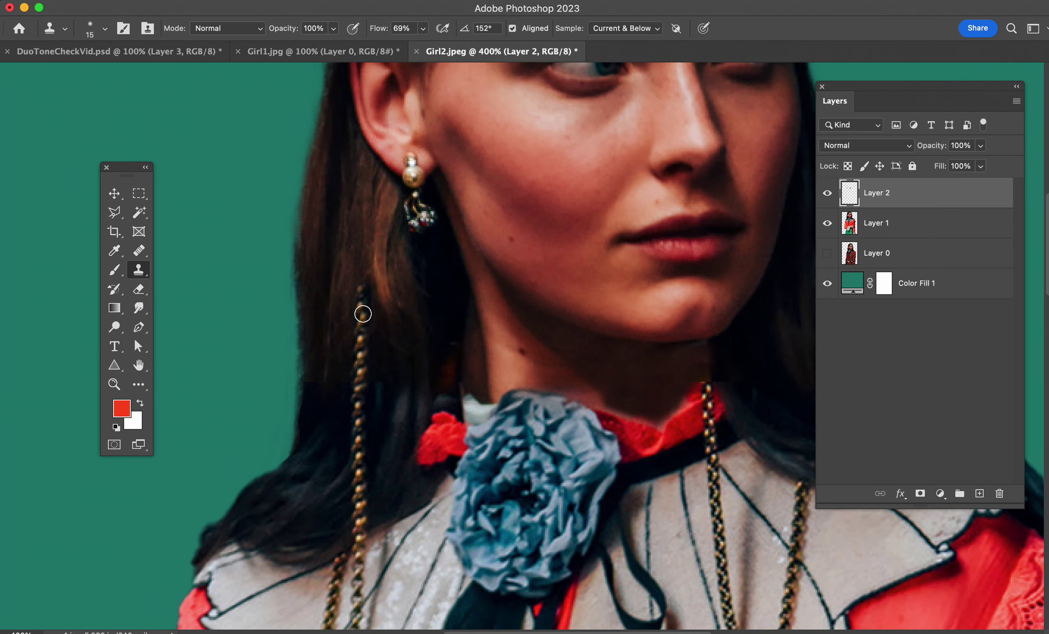
{"action": "left_click_drag", "start_coordinate": [361, 285], "coordinate": [363, 146]}
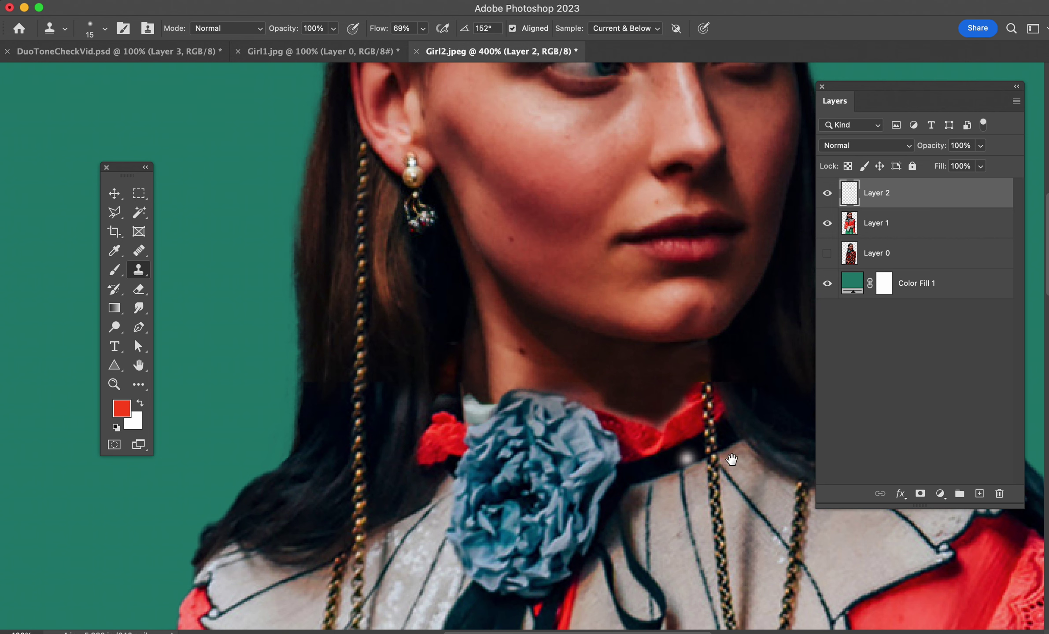
- Undo the stray dab below the chin and clone the right-hand gold chain upward to the jawline
{"action": "left_click_drag", "start_coordinate": [732, 460], "coordinate": [548, 435]}
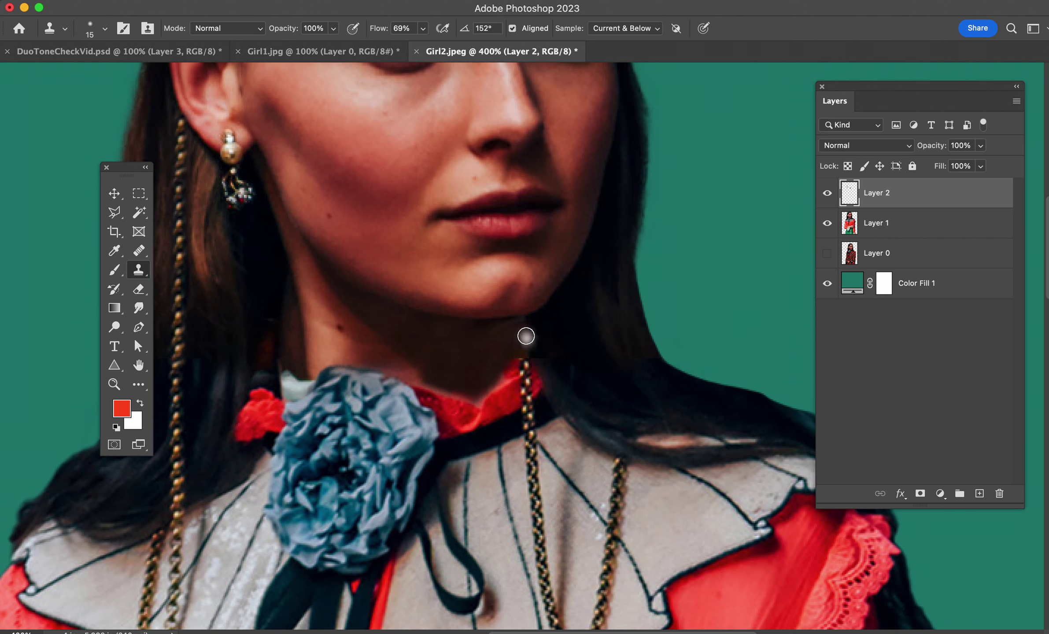
{"action": "left_click", "coordinate": [525, 320]}
{"action": "key", "text": "super+z"}
{"action": "left_click_drag", "start_coordinate": [519, 399], "coordinate": [526, 329]}
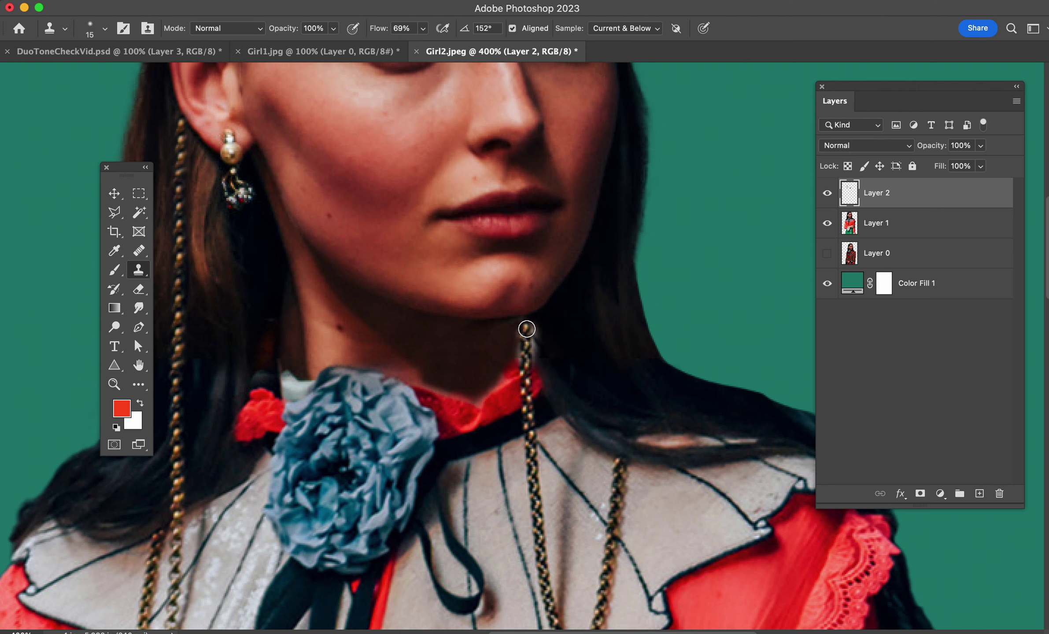
{"action": "left_click", "coordinate": [527, 323]}
- Reduce the Clone Stamp brush to 6 px and clone dark hair along the outer edge of the extended right-hand chain
{"action": "scroll", "coordinate": [582, 311], "scroll_direction": "up", "scroll_amount": 2}
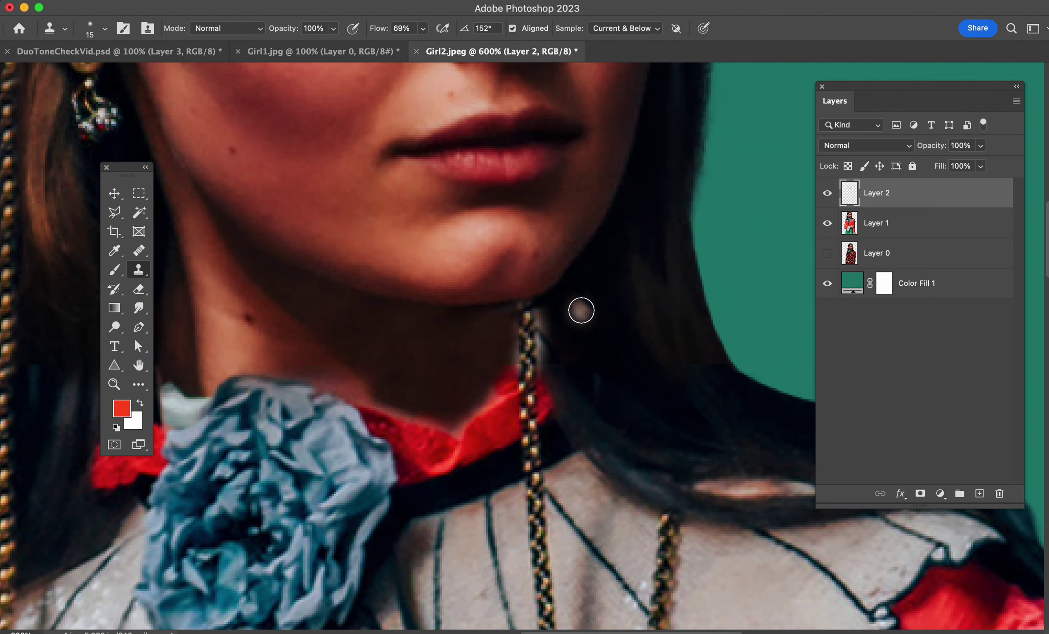
{"action": "left_click", "coordinate": [458, 347], "text": "alt"}
{"action": "key", "text": "bracketleft"}
{"action": "key", "text": "bracketleft"}
{"action": "key", "text": "bracketleft"}
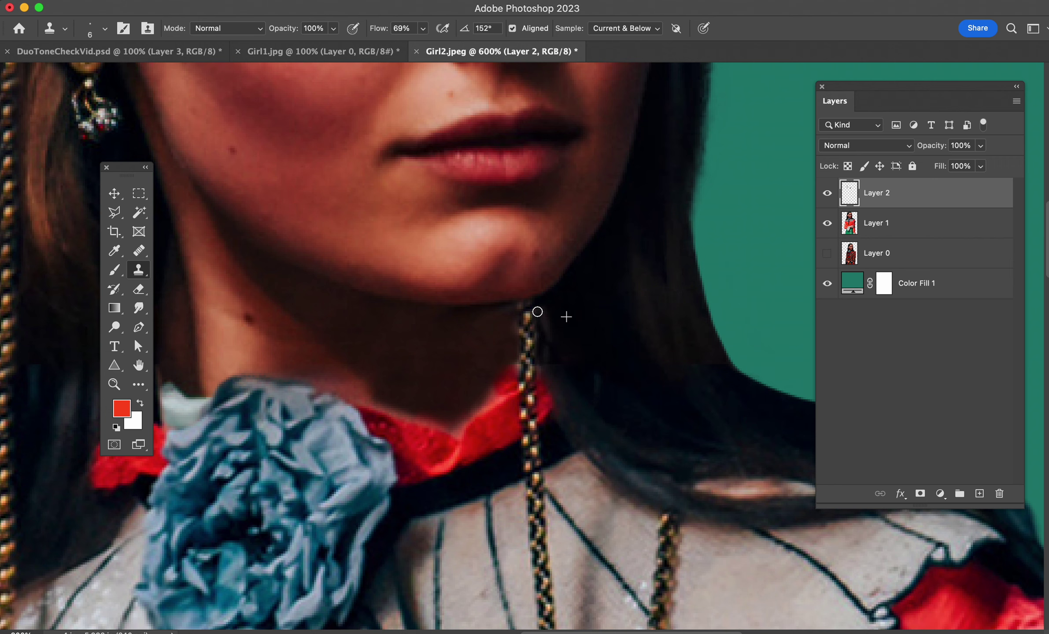
{"action": "left_click", "coordinate": [578, 306], "text": "alt"}
{"action": "left_click_drag", "start_coordinate": [546, 309], "coordinate": [542, 356]}
- Enlarge the Clone Stamp brush to 30 px and clone brown hair over the seam between the left-hand chain and the neck
{"action": "key", "text": "super+0"}
{"action": "key", "text": "super+equal"}
{"action": "key", "text": "super+equal"}
{"action": "key", "text": "super+equal"}
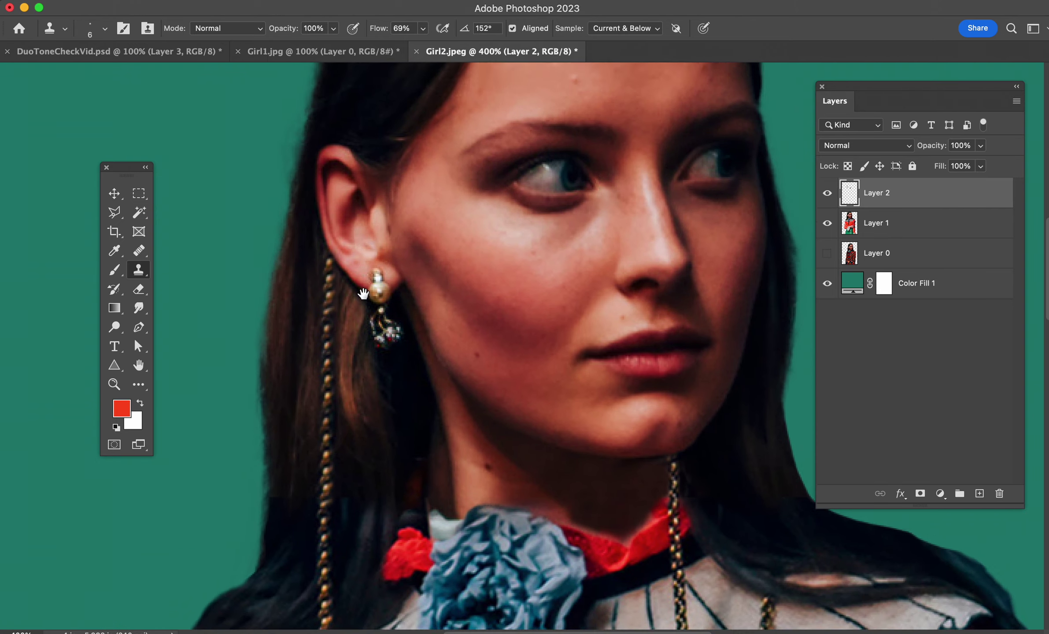
{"action": "scroll", "coordinate": [475, 346], "scroll_direction": "down", "scroll_amount": 10}
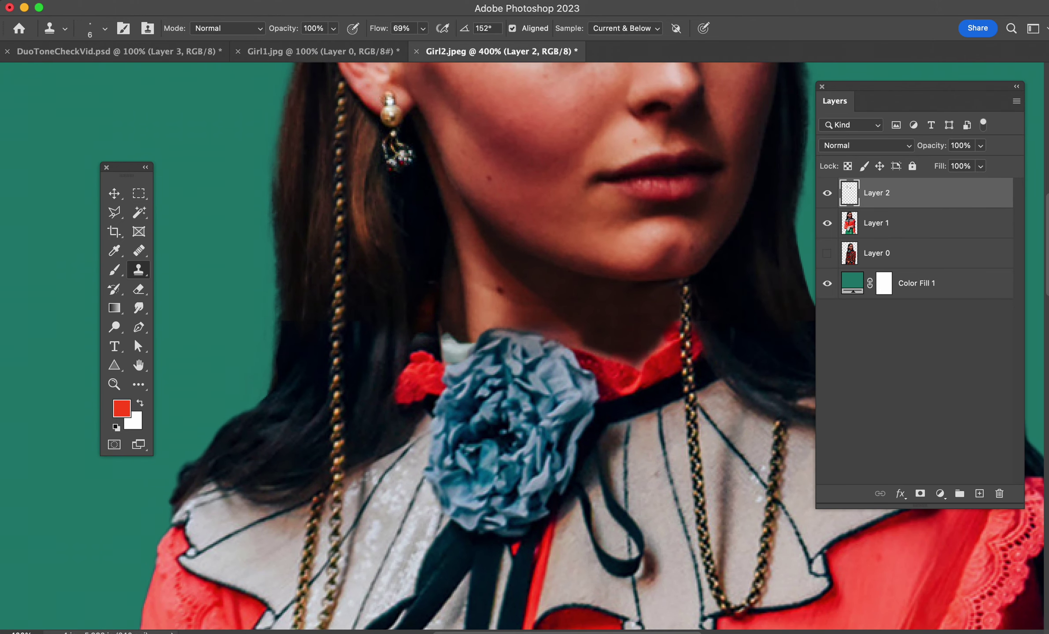
{"action": "key", "text": "bracketright"}
{"action": "key", "text": "bracketright"}
{"action": "key", "text": "bracketright"}
{"action": "key", "text": "bracketright"}
{"action": "key", "text": "bracketright"}
{"action": "left_click", "coordinate": [314, 231], "text": "alt"}
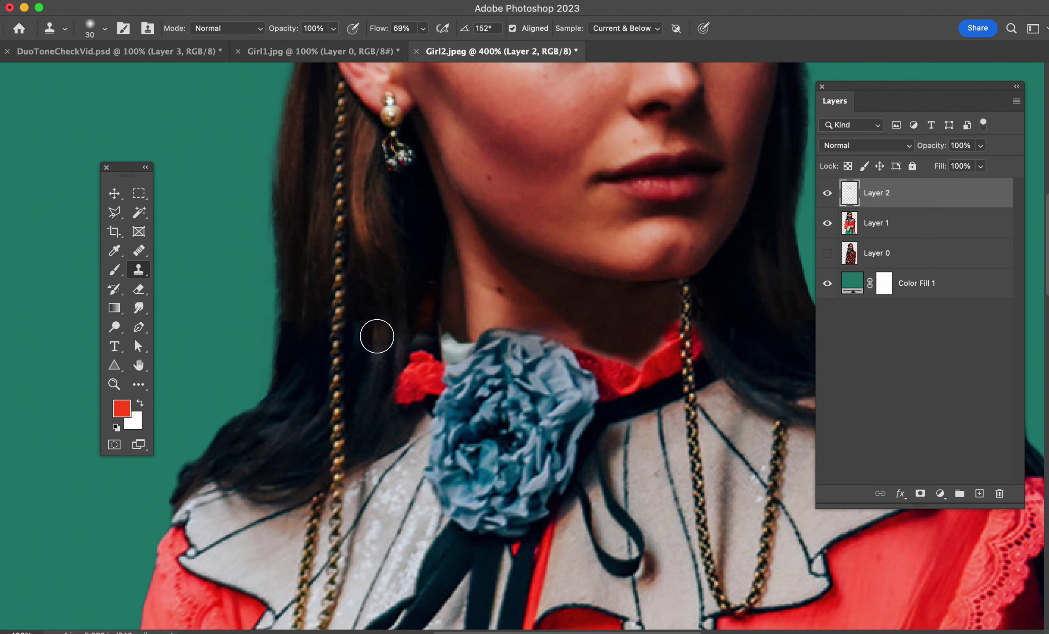
{"action": "left_click_drag", "start_coordinate": [378, 338], "coordinate": [378, 297]}
- Clone brown hair over the seam outside the left-hand chain and down beside the red collar ruffle
{"action": "left_click", "coordinate": [309, 267], "text": "alt"}
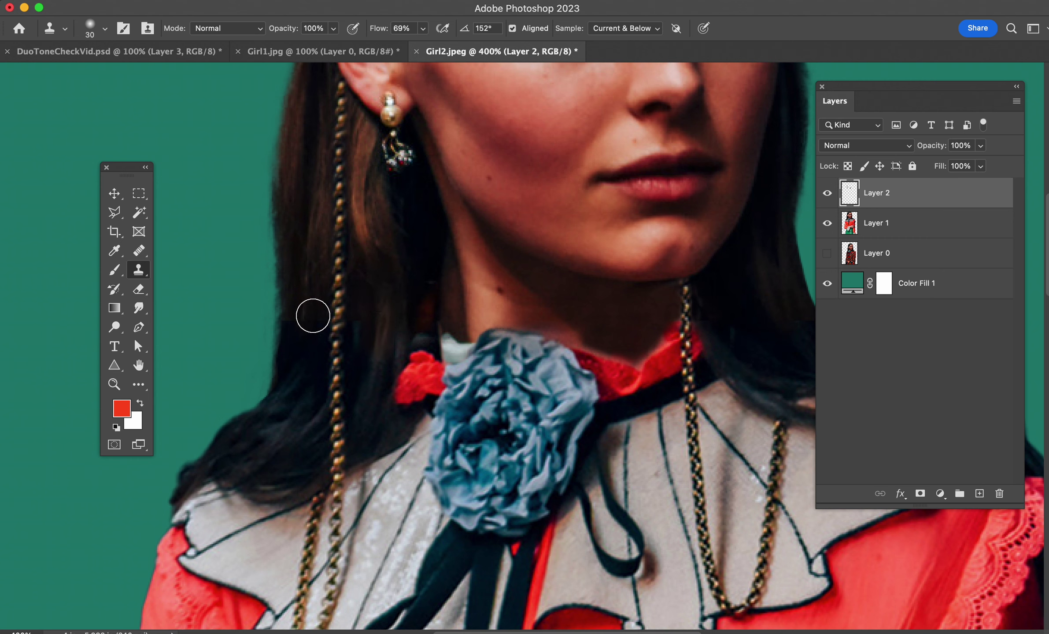
{"action": "mouse_move", "coordinate": [312, 311]}
{"action": "left_mouse_down"}
{"action": "mouse_move", "coordinate": [289, 376]}
{"action": "mouse_move", "coordinate": [299, 407]}
{"action": "mouse_move", "coordinate": [315, 309]}
{"action": "mouse_move", "coordinate": [292, 400]}
{"action": "left_mouse_up"}
{"action": "left_click", "coordinate": [315, 308], "text": "alt"}
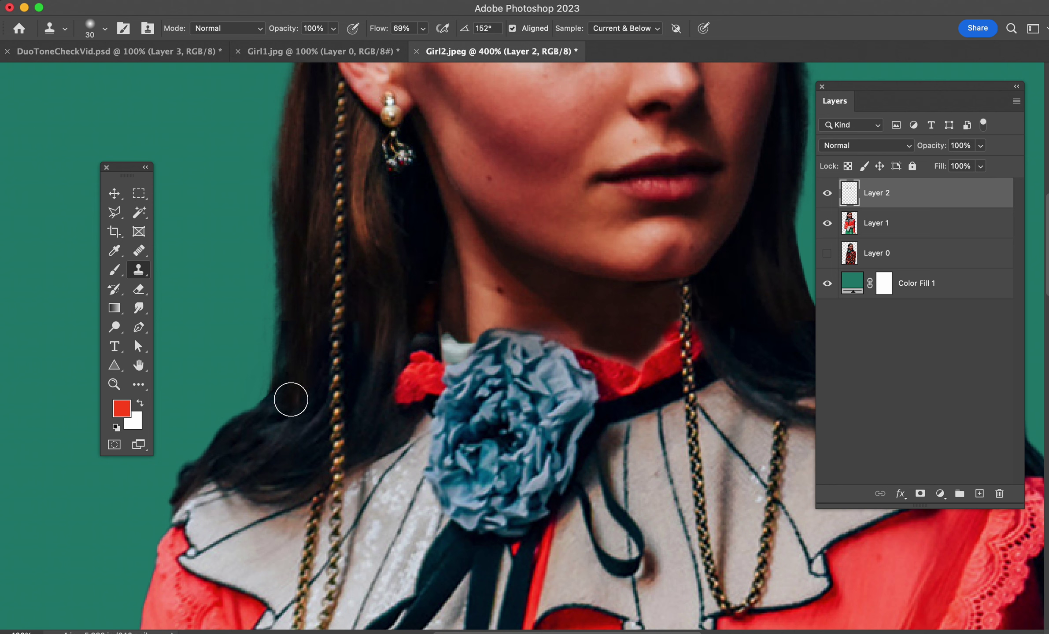
{"action": "left_click", "coordinate": [402, 265], "text": "alt"}
{"action": "left_click_drag", "start_coordinate": [403, 333], "coordinate": [375, 365]}
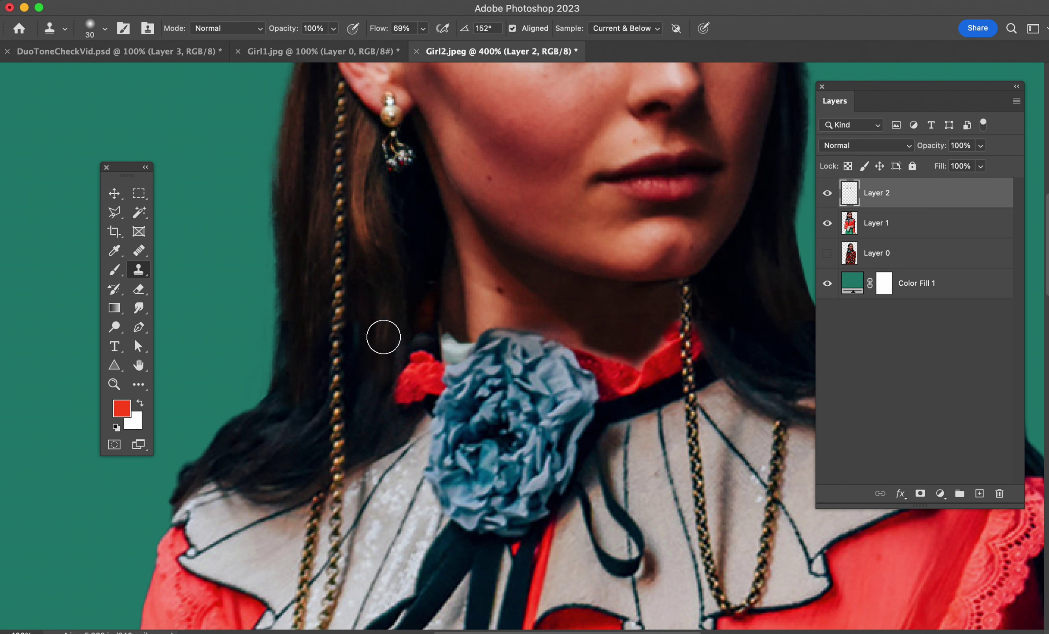
- Lower the Clone Stamp flow to 59% and blend more brown hair into the dark lower strands outside the left-hand chain
{"action": "left_click_drag", "start_coordinate": [379, 32], "coordinate": [374, 32]}
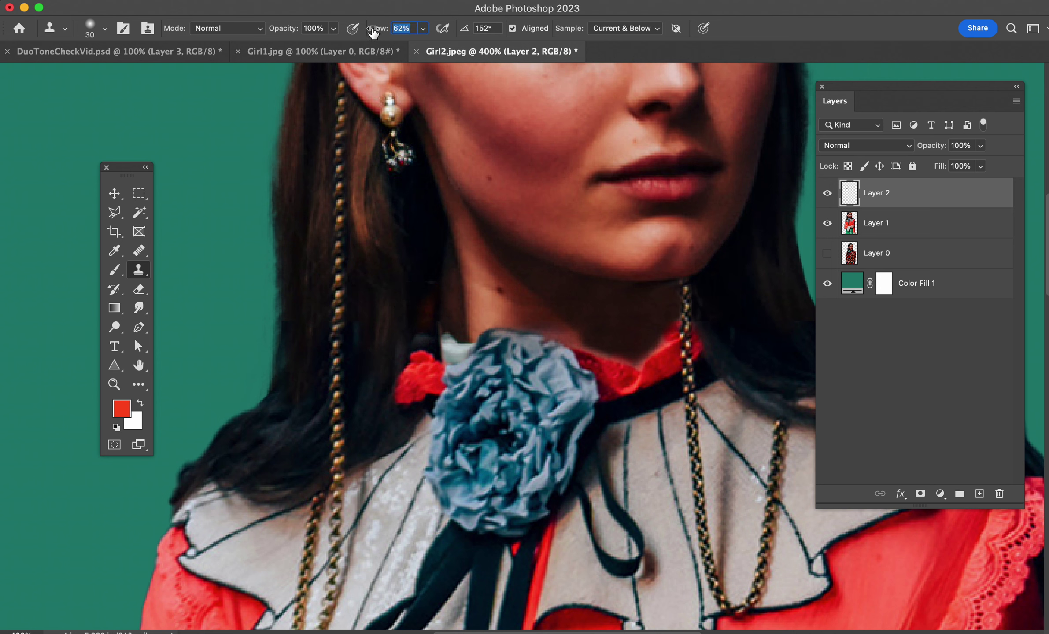
{"action": "left_click", "coordinate": [310, 239], "text": "alt"}
{"action": "left_click", "coordinate": [297, 364]}
{"action": "left_click", "coordinate": [286, 409]}
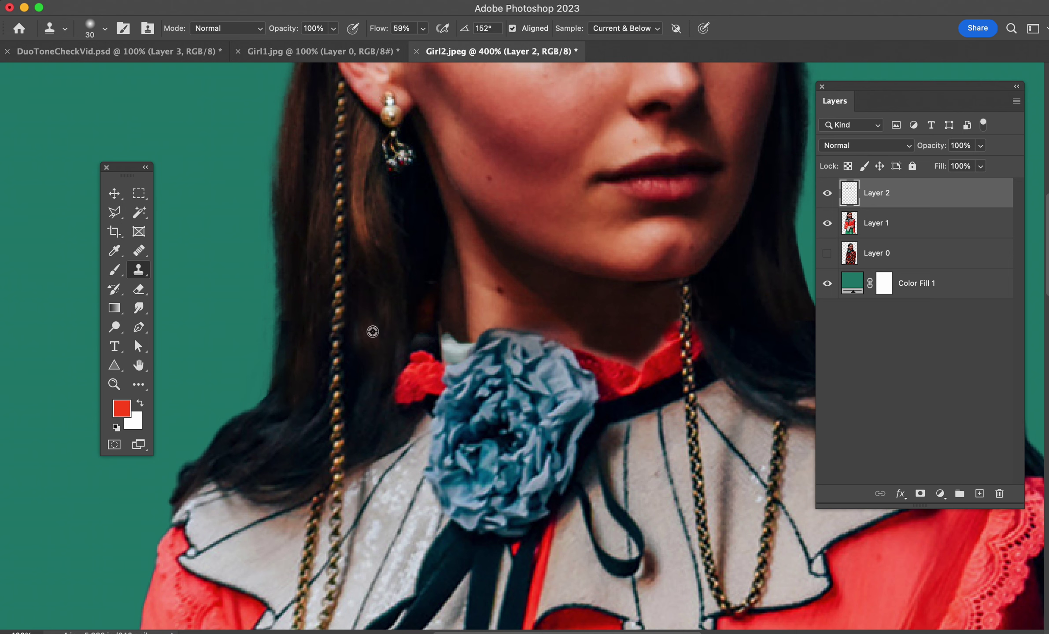
{"action": "left_click", "coordinate": [458, 334]}
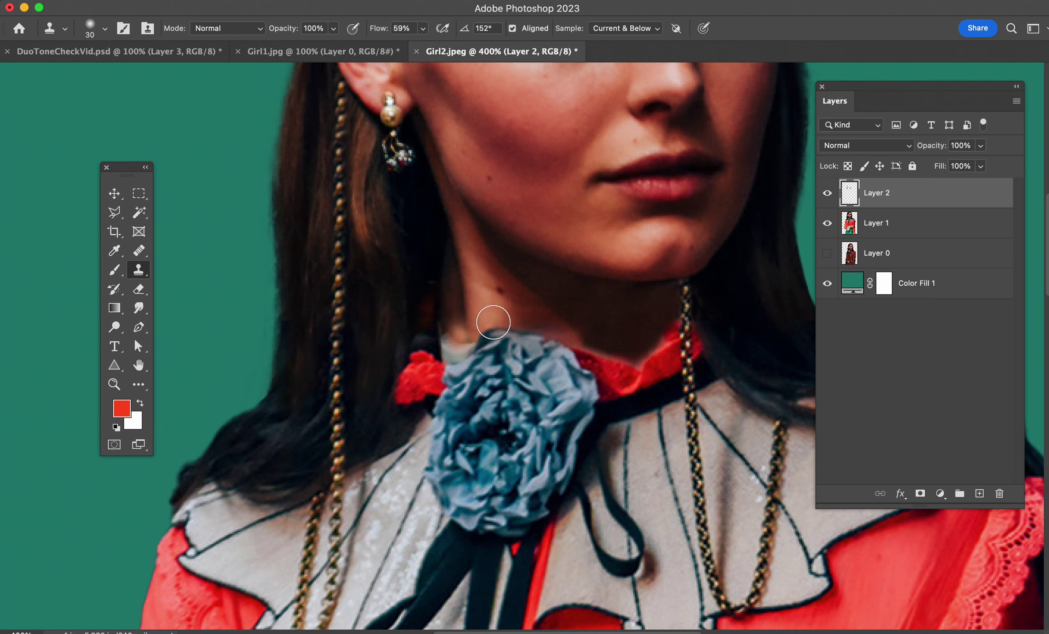
- Clone hair over the seam on the right-hand side, from beside the jaw to the outer edge above the shoulder
{"action": "left_click_drag", "start_coordinate": [686, 245], "coordinate": [446, 279]}
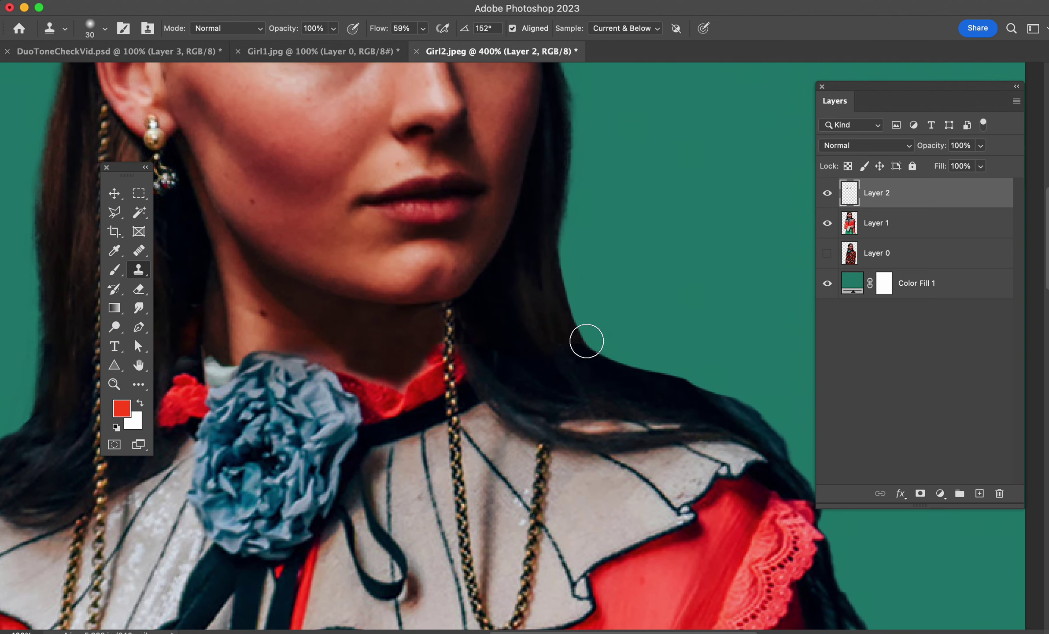
{"action": "left_click", "coordinate": [531, 268], "text": "alt"}
{"action": "left_click_drag", "start_coordinate": [544, 352], "coordinate": [551, 359]}
{"action": "left_click", "coordinate": [498, 318], "text": "alt"}
{"action": "mouse_move", "coordinate": [494, 337]}
{"action": "left_mouse_down"}
{"action": "mouse_move", "coordinate": [506, 359]}
{"action": "mouse_move", "coordinate": [496, 363]}
{"action": "left_mouse_up"}
{"action": "left_click", "coordinate": [494, 304], "text": "alt"}
{"action": "left_click", "coordinate": [532, 317], "text": "alt"}
{"action": "left_click_drag", "start_coordinate": [568, 367], "coordinate": [592, 378]}
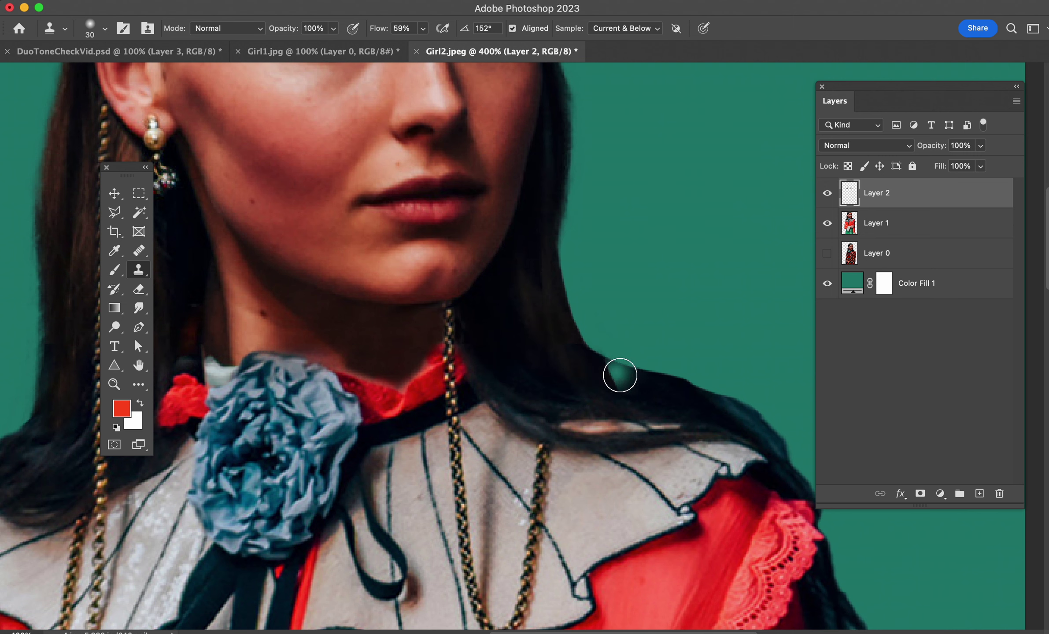
- Select Layer 1 and set up the Color Replacement Tool in Color mode
{"action": "left_click_drag", "start_coordinate": [445, 305], "coordinate": [650, 336]}
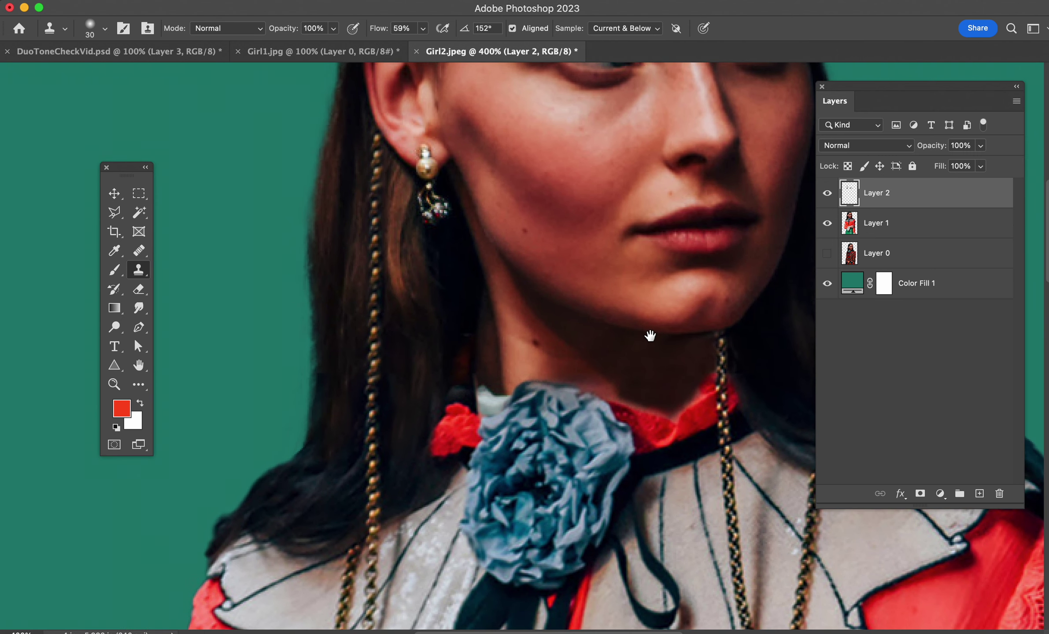
{"action": "left_click", "coordinate": [847, 223]}
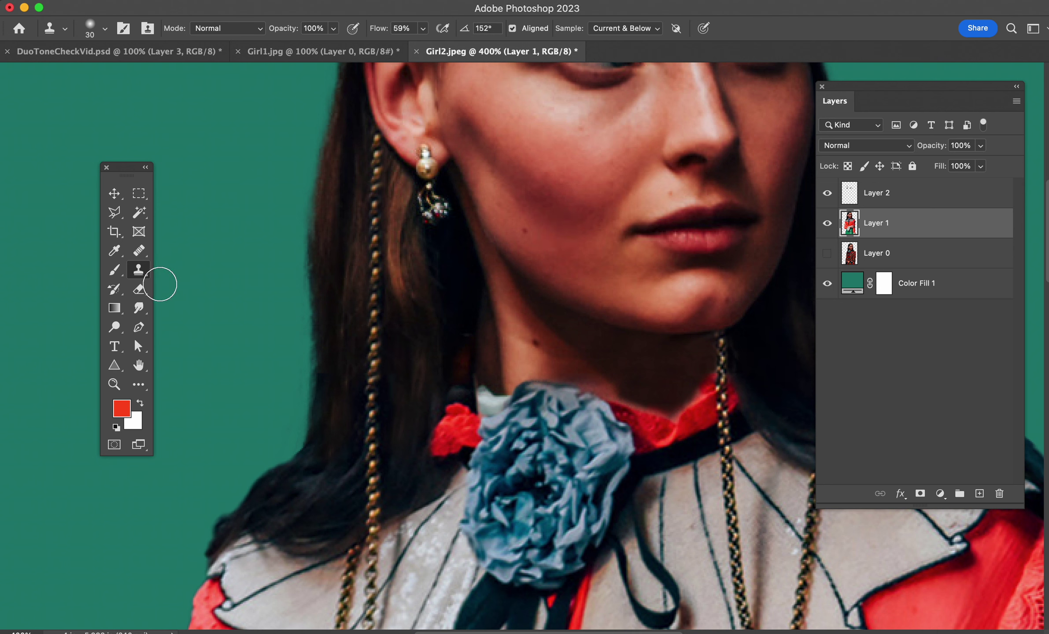
{"action": "left_click", "coordinate": [116, 277]}
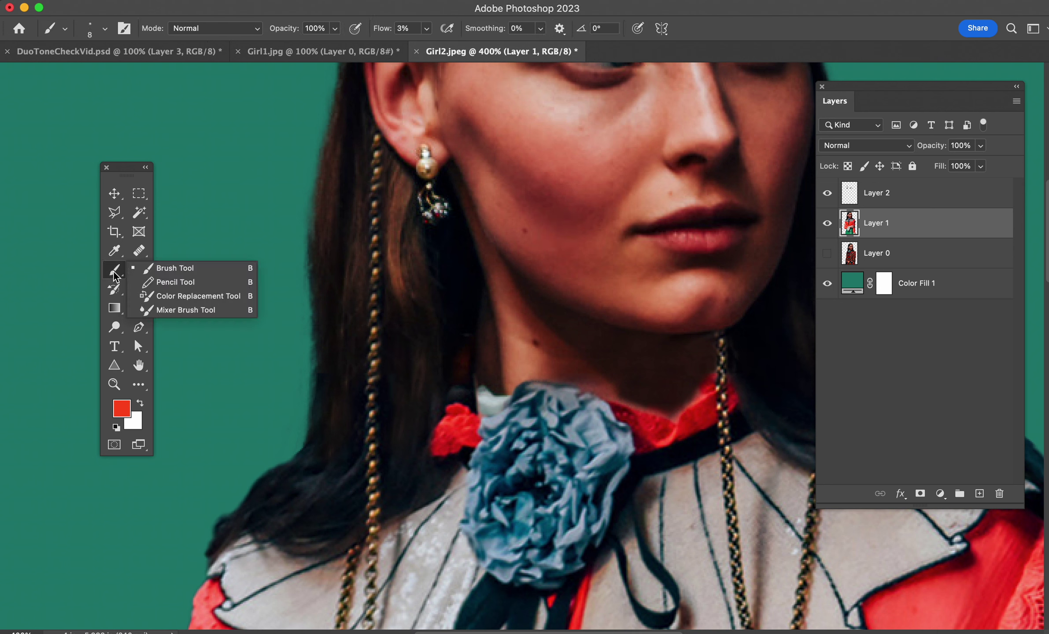
{"action": "left_click", "coordinate": [189, 297]}
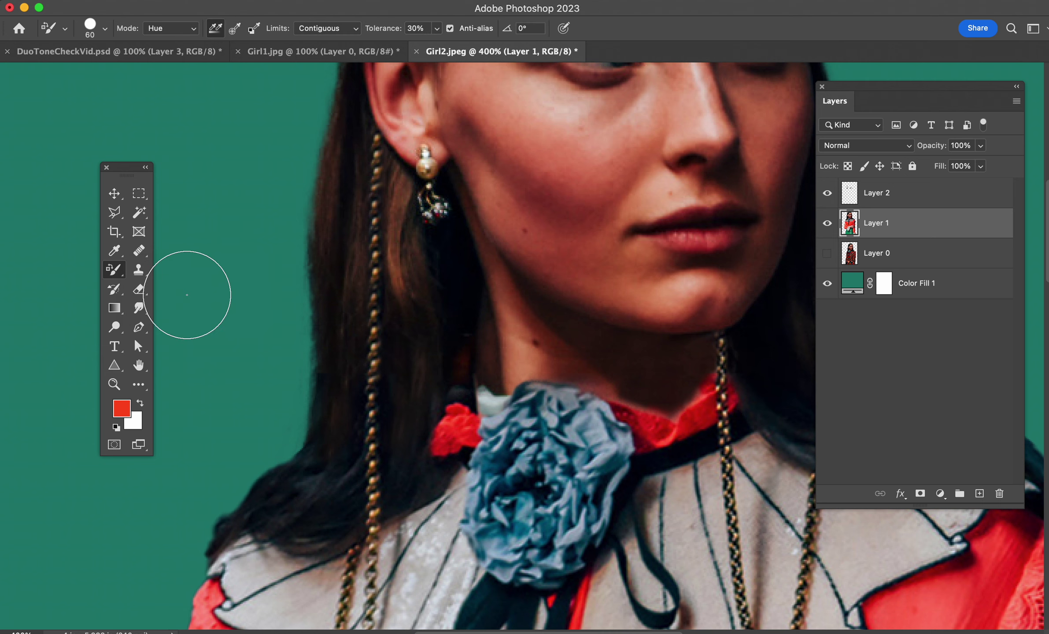
{"action": "left_click", "coordinate": [190, 30]}
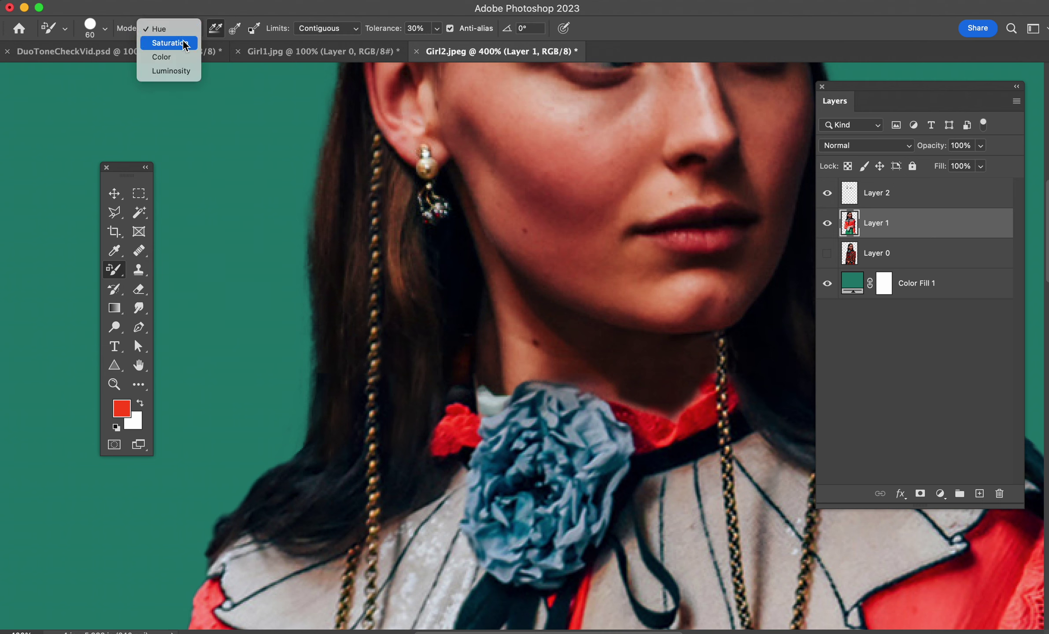
{"action": "left_click", "coordinate": [175, 57]}
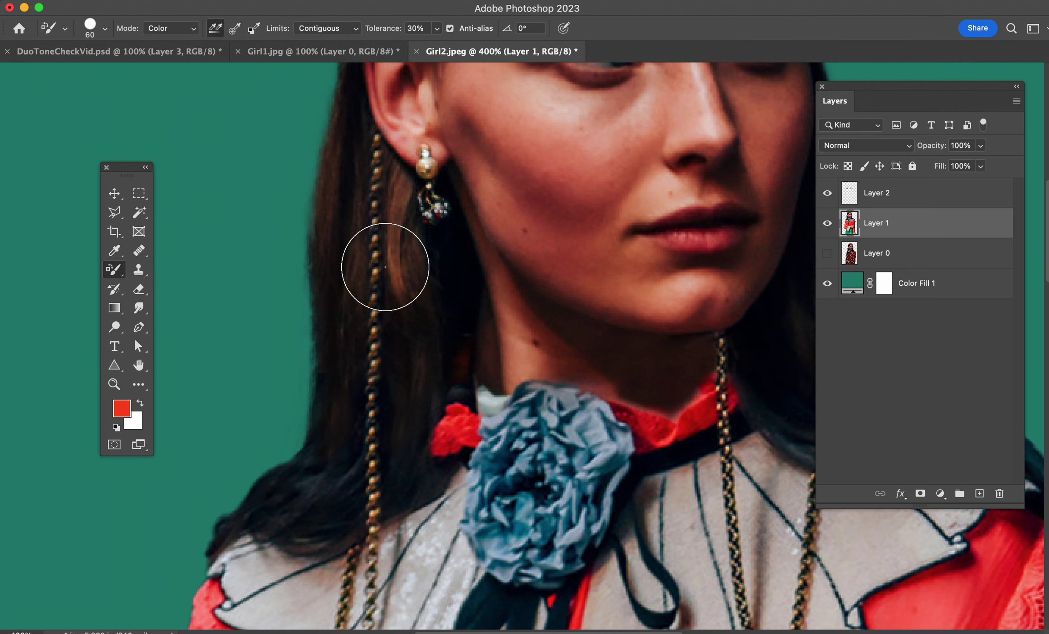
- Reduce the Color Replacement brush to 20 px and sample a brown from the hair below the ear
{"action": "key", "text": "bracketleft"}
{"action": "key", "text": "bracketleft"}
{"action": "key", "text": "bracketleft"}
{"action": "key", "text": "bracketleft"}
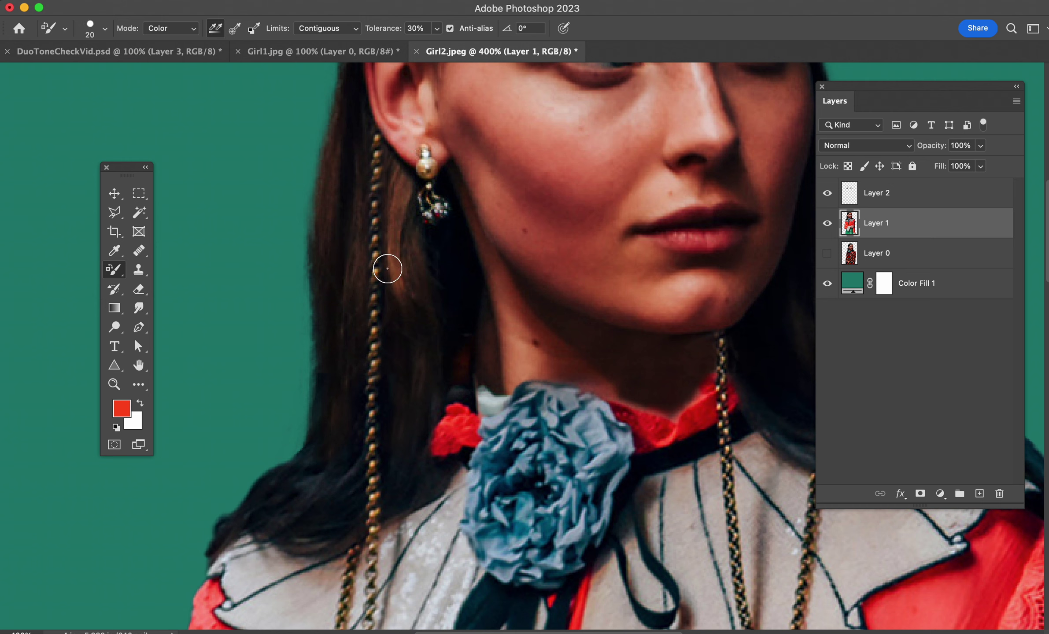
{"action": "left_click", "coordinate": [401, 229], "text": "alt"}
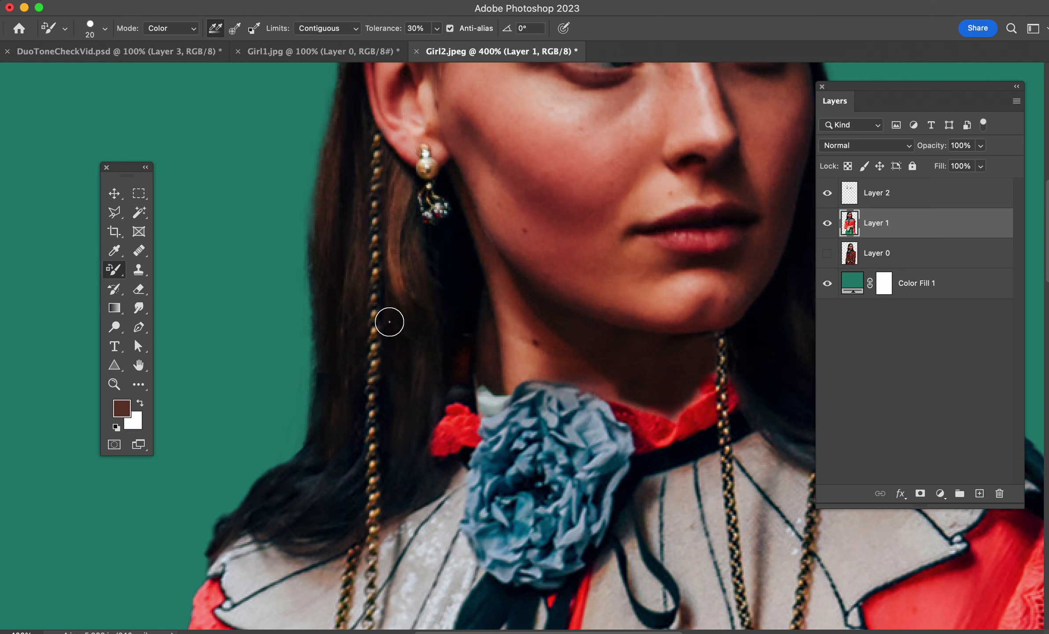
- Recolor the dark hair near the left-hand shoulder brown using a 30 px brush at 0% hardness
{"action": "key", "text": "bracketright"}
{"action": "mouse_move", "coordinate": [328, 447]}
{"action": "left_mouse_down"}
{"action": "mouse_move", "coordinate": [300, 484]}
{"action": "mouse_move", "coordinate": [312, 482]}
{"action": "left_mouse_up"}
{"action": "right_click", "coordinate": [312, 482]}
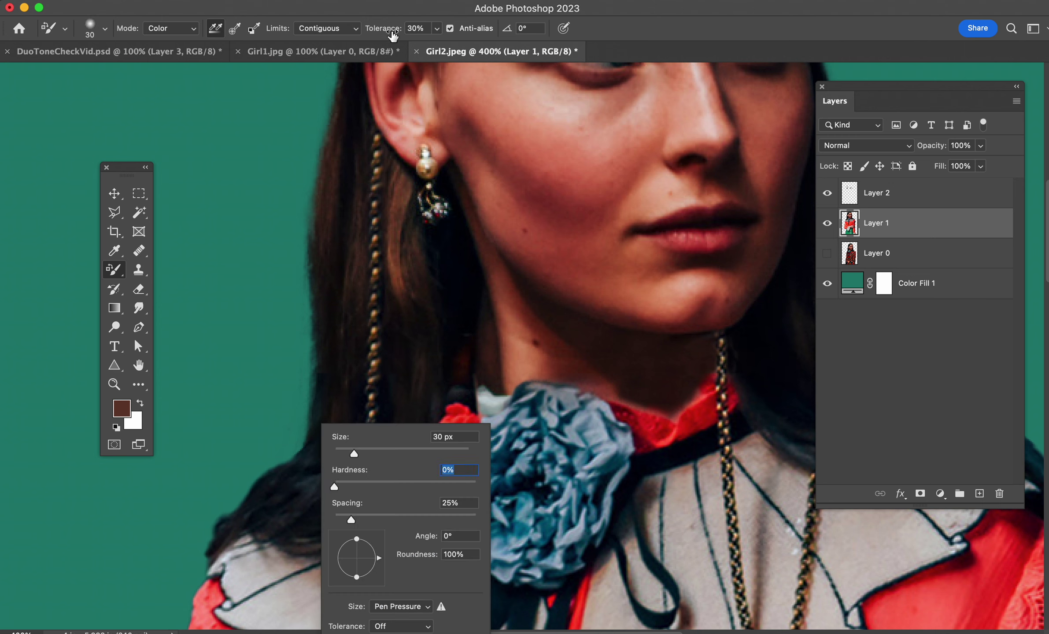
{"action": "key", "text": "Return"}
{"action": "mouse_move", "coordinate": [339, 421]}
{"action": "left_mouse_down"}
{"action": "mouse_move", "coordinate": [310, 494]}
{"action": "mouse_move", "coordinate": [362, 421]}
{"action": "mouse_move", "coordinate": [276, 510]}
{"action": "mouse_move", "coordinate": [331, 523]}
{"action": "mouse_move", "coordinate": [348, 498]}
{"action": "mouse_move", "coordinate": [327, 375]}
{"action": "mouse_move", "coordinate": [396, 422]}
{"action": "mouse_move", "coordinate": [415, 468]}
{"action": "mouse_move", "coordinate": [405, 480]}
{"action": "mouse_move", "coordinate": [410, 337]}
{"action": "mouse_move", "coordinate": [439, 396]}
{"action": "mouse_move", "coordinate": [443, 383]}
{"action": "mouse_move", "coordinate": [382, 400]}
{"action": "mouse_move", "coordinate": [369, 430]}
{"action": "left_mouse_up"}
- Reduce the brush to 25 px and recolor the dark hair across the right-hand shoulder with the sampled brown
{"action": "left_click_drag", "start_coordinate": [604, 351], "coordinate": [344, 353]}
{"action": "key", "text": "bracketleft"}
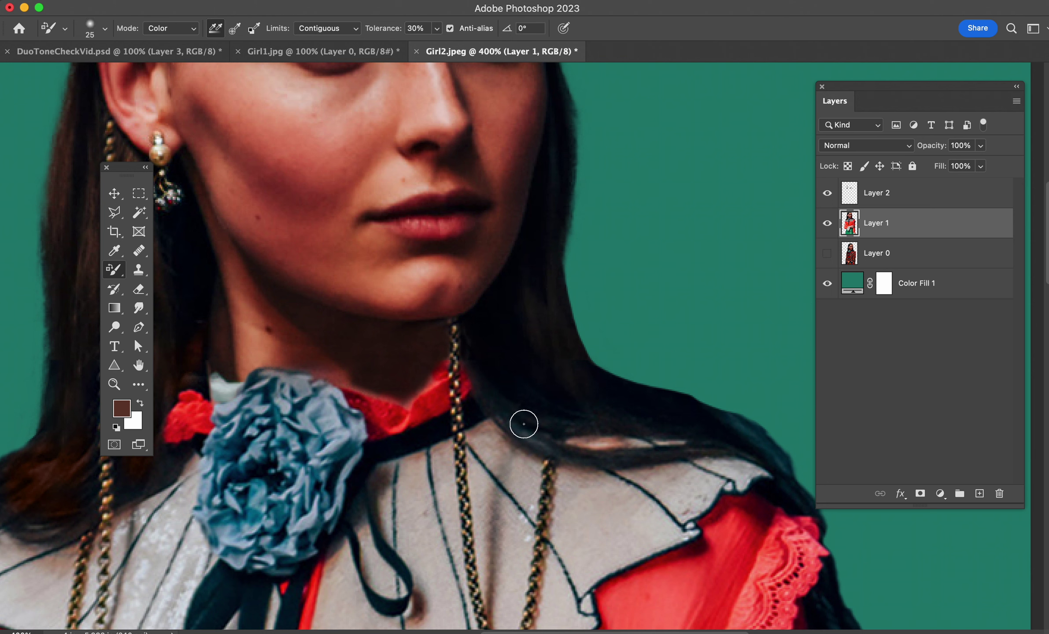
{"action": "mouse_move", "coordinate": [522, 424]}
{"action": "left_mouse_down"}
{"action": "mouse_move", "coordinate": [505, 406]}
{"action": "mouse_move", "coordinate": [557, 445]}
{"action": "mouse_move", "coordinate": [538, 420]}
{"action": "mouse_move", "coordinate": [628, 413]}
{"action": "mouse_move", "coordinate": [520, 428]}
{"action": "mouse_move", "coordinate": [568, 453]}
{"action": "mouse_move", "coordinate": [777, 460]}
{"action": "mouse_move", "coordinate": [731, 427]}
{"action": "mouse_move", "coordinate": [661, 411]}
{"action": "mouse_move", "coordinate": [540, 403]}
{"action": "mouse_move", "coordinate": [559, 427]}
{"action": "mouse_move", "coordinate": [678, 422]}
{"action": "mouse_move", "coordinate": [507, 418]}
{"action": "mouse_move", "coordinate": [489, 383]}
{"action": "mouse_move", "coordinate": [486, 342]}
{"action": "mouse_move", "coordinate": [497, 398]}
{"action": "mouse_move", "coordinate": [480, 379]}
{"action": "mouse_move", "coordinate": [517, 439]}
{"action": "mouse_move", "coordinate": [575, 454]}
{"action": "mouse_move", "coordinate": [715, 433]}
{"action": "left_mouse_up"}
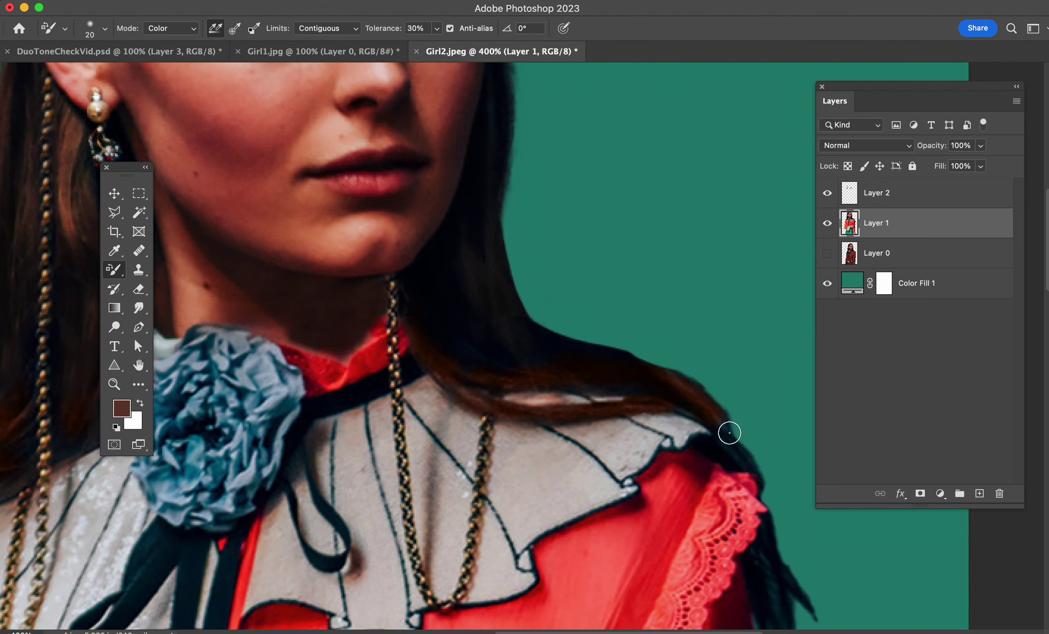
- Recolor the remaining dark hair toward the outer left-hand shoulder brown, and reduce the brush to 9 px
{"action": "left_click_drag", "start_coordinate": [508, 328], "coordinate": [618, 445]}
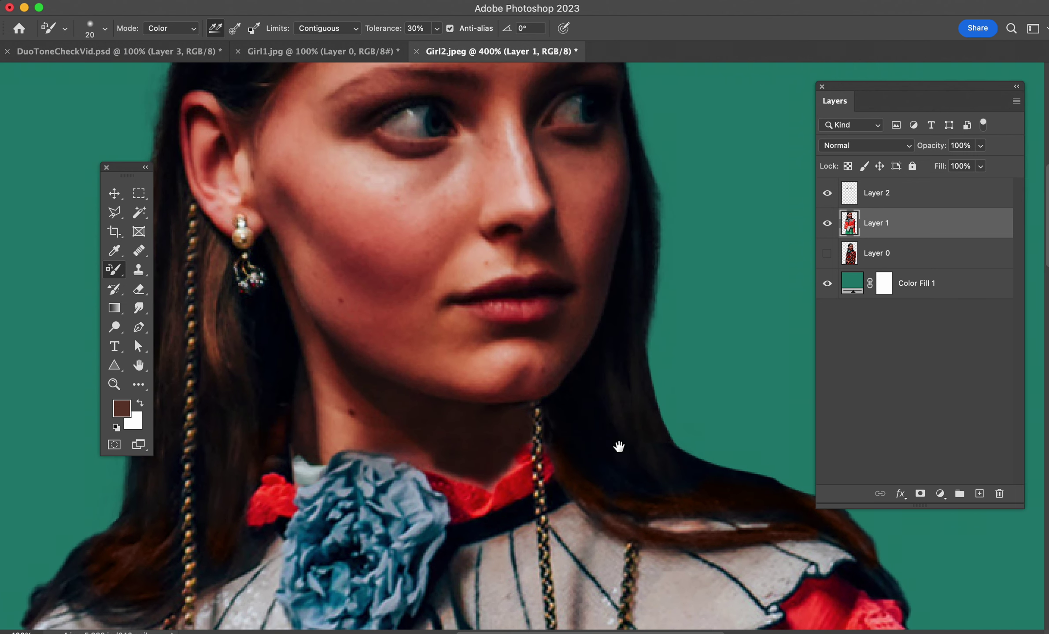
{"action": "left_click_drag", "start_coordinate": [524, 457], "coordinate": [629, 398]}
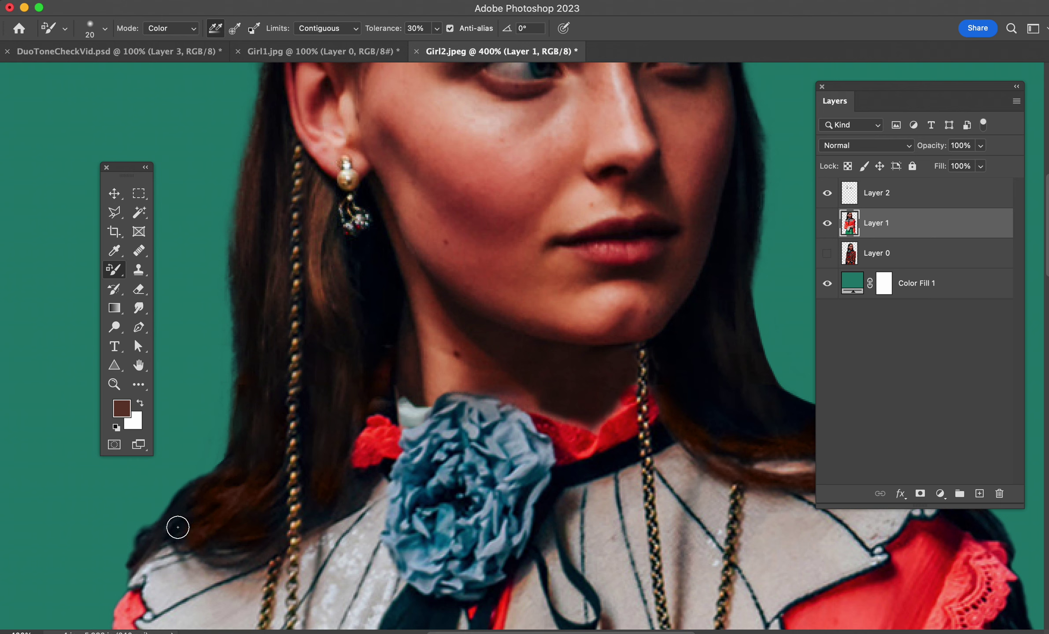
{"action": "key", "text": "bracketleft"}
{"action": "key", "text": "super+0"}
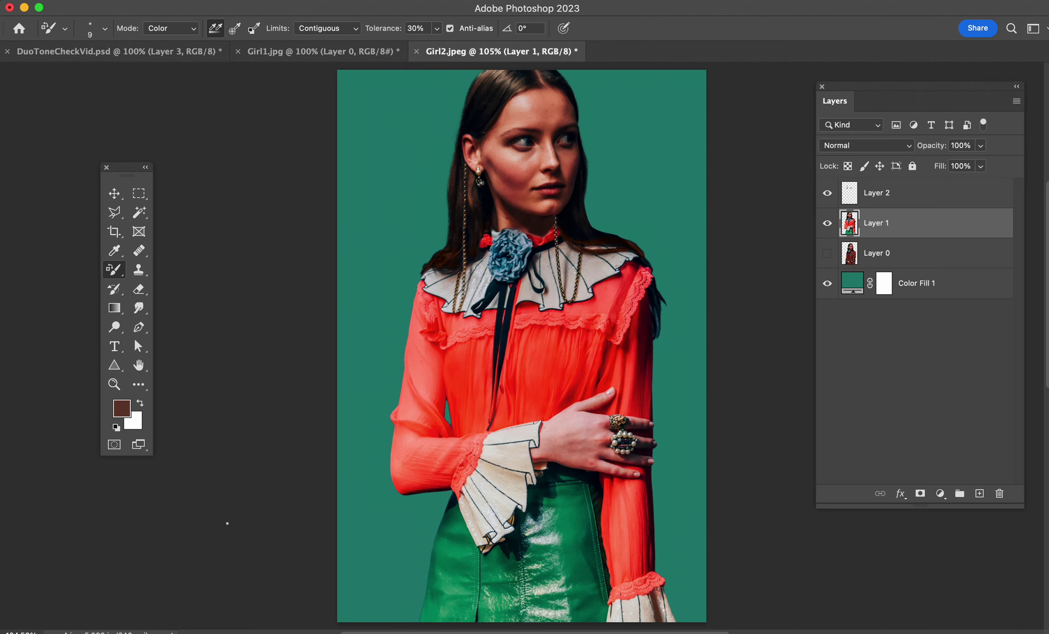
- Check Layer 1 and Layer 2 by hiding and showing each, and merge the two into a single layer
{"action": "left_click_drag", "start_coordinate": [333, 461], "coordinate": [278, 461]}
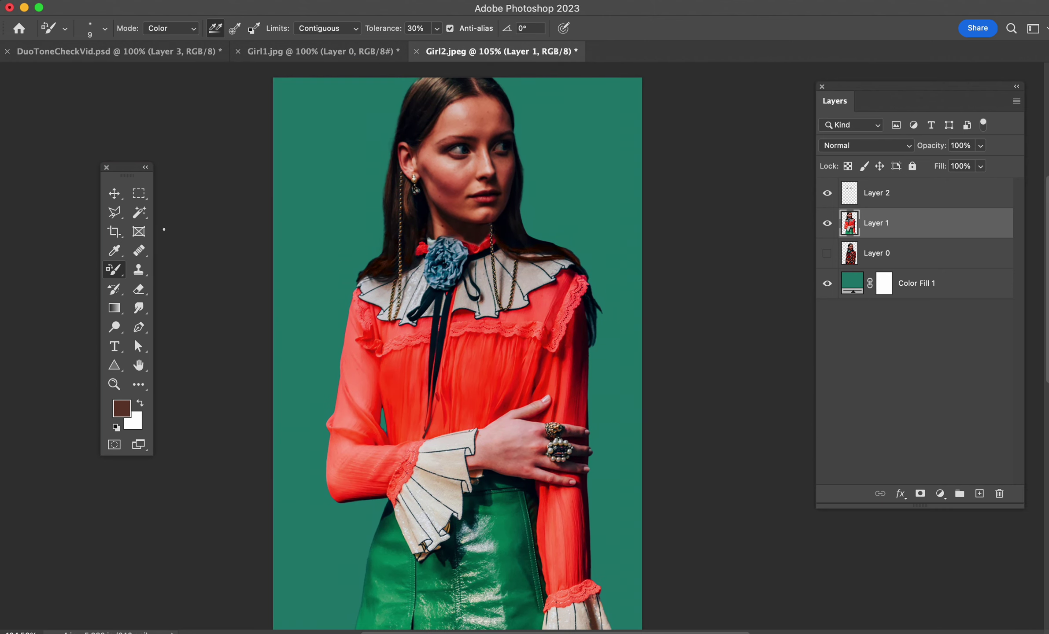
{"action": "left_click", "coordinate": [124, 199]}
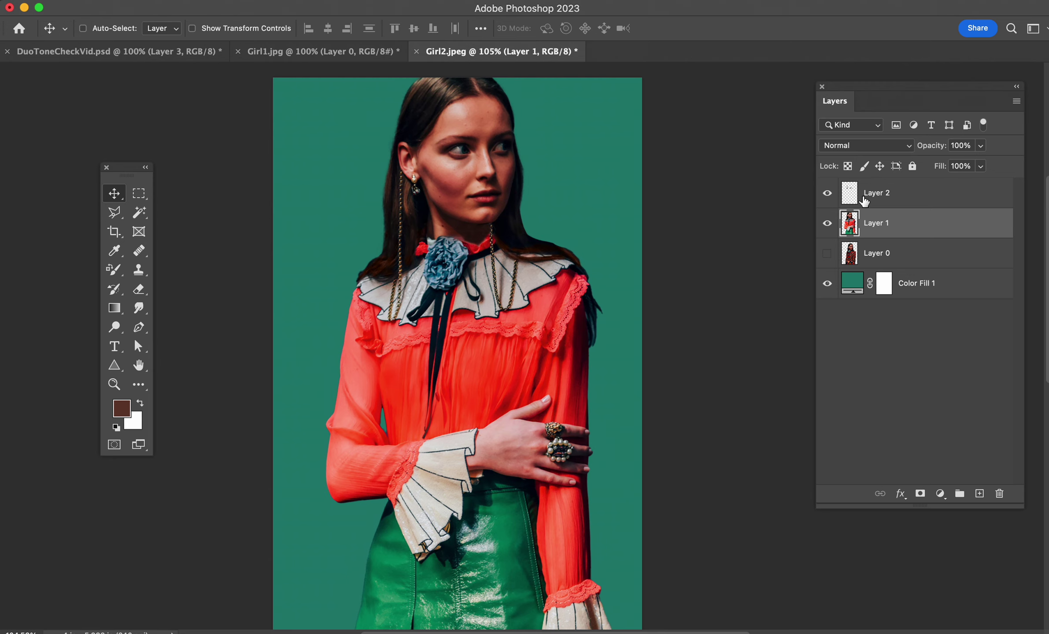
{"action": "left_click", "coordinate": [828, 224]}
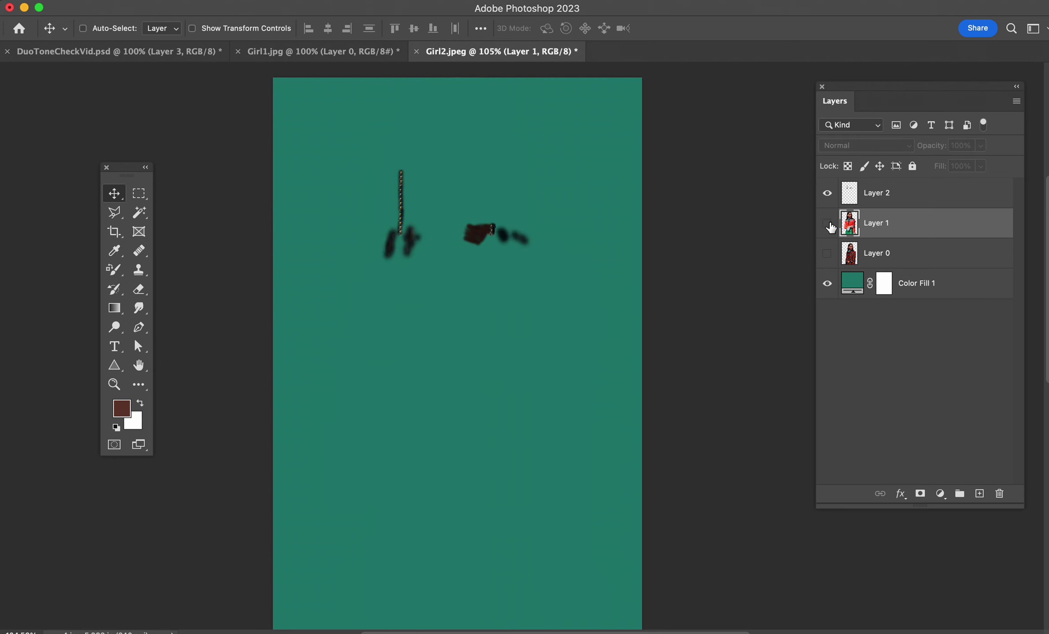
{"action": "left_click", "coordinate": [828, 223]}
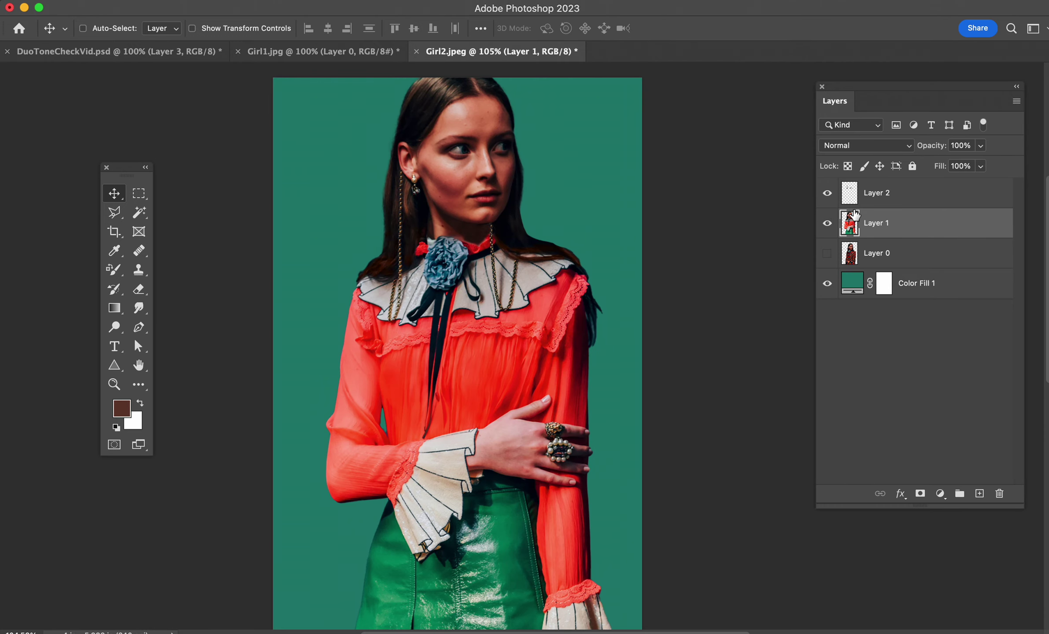
{"action": "left_click", "coordinate": [829, 193]}
{"action": "left_click", "coordinate": [828, 193]}
{"action": "left_click", "coordinate": [886, 195]}
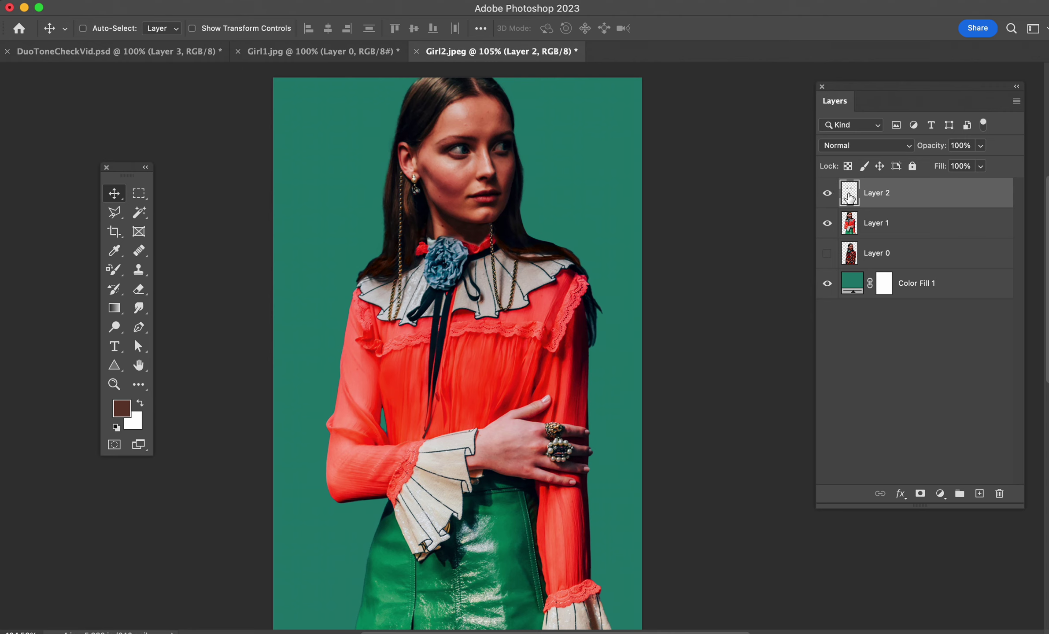
{"action": "left_click", "coordinate": [849, 222]}
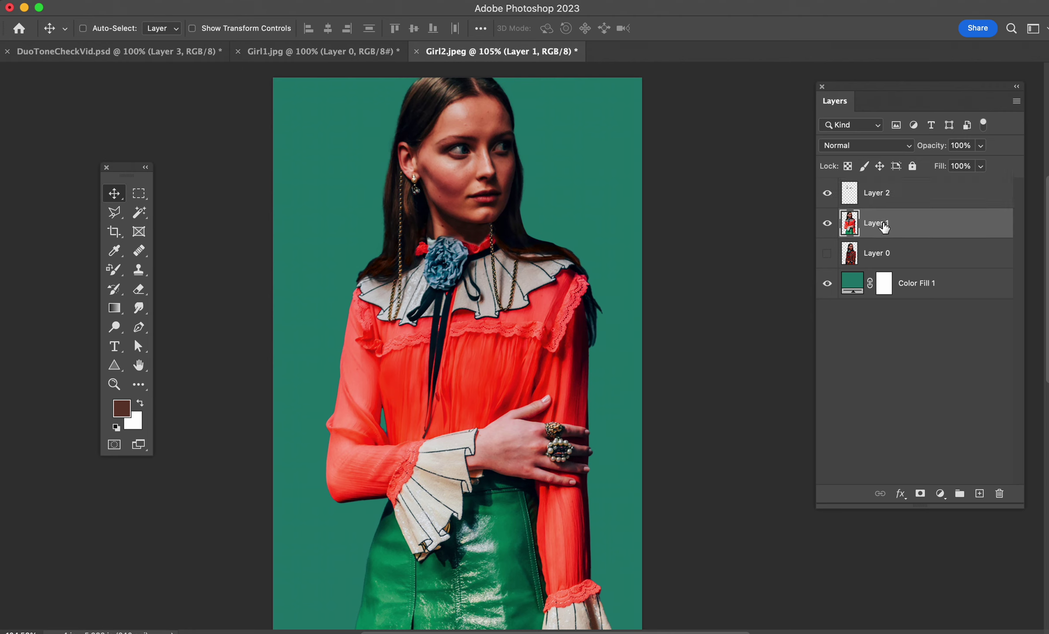
{"action": "left_click", "coordinate": [918, 199], "text": "shift"}
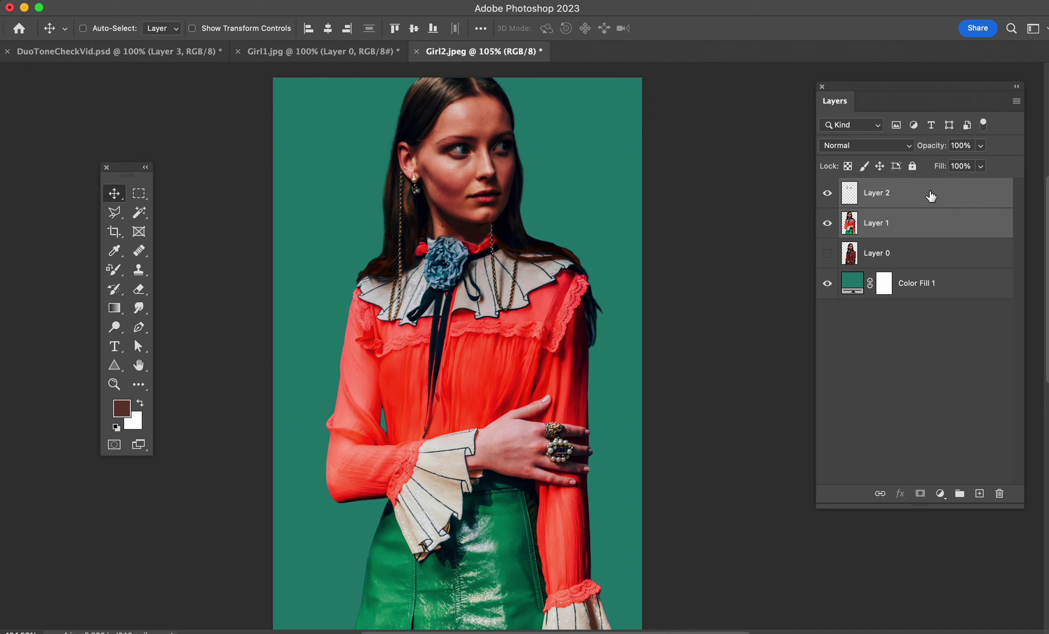
{"action": "right_click", "coordinate": [930, 198]}
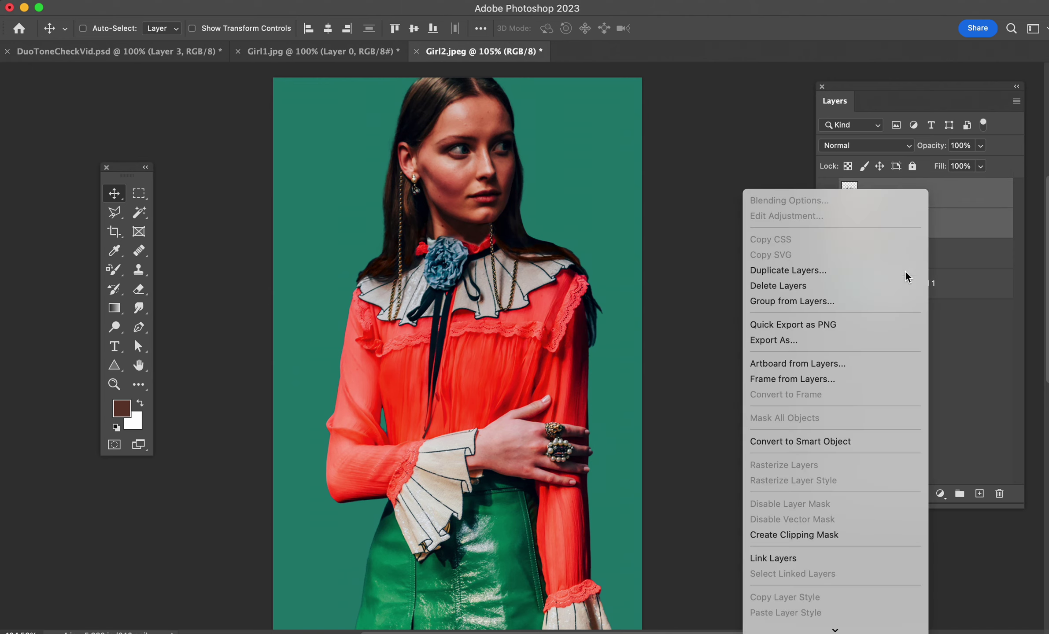
{"action": "scroll", "coordinate": [905, 299], "scroll_direction": "down", "scroll_amount": 5}
{"action": "left_click", "coordinate": [856, 410]}
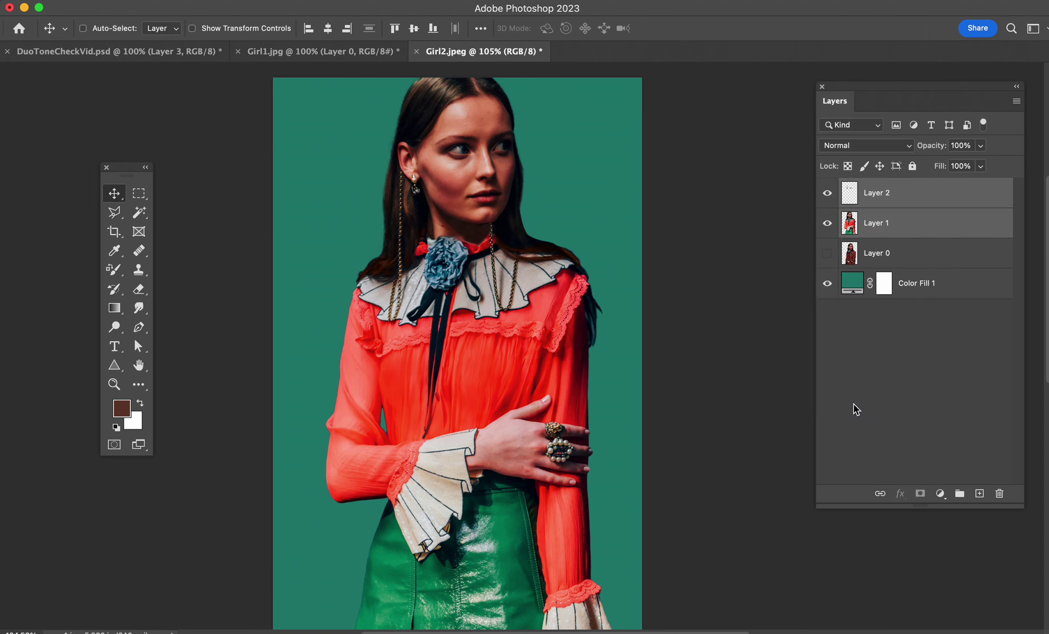
- Rename the merged layer of the model in the red blouse as 2 and Layer 0 as 1
{"action": "double_click", "coordinate": [872, 192]}
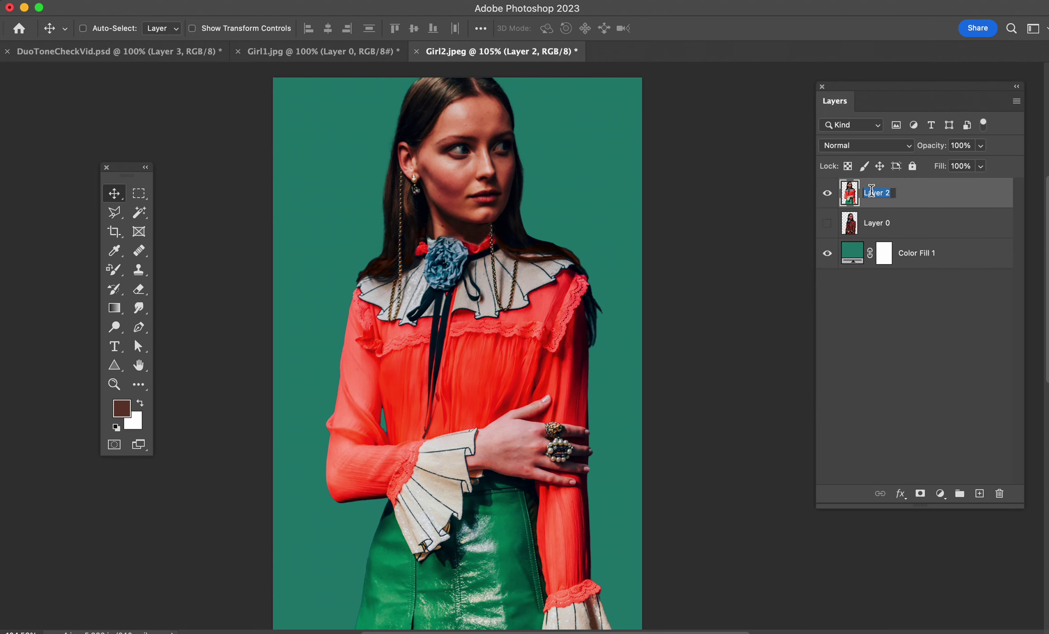
{"action": "type", "text": "2"}
{"action": "double_click", "coordinate": [876, 222]}
{"action": "type", "text": "1"}
{"action": "key", "text": "Return"}
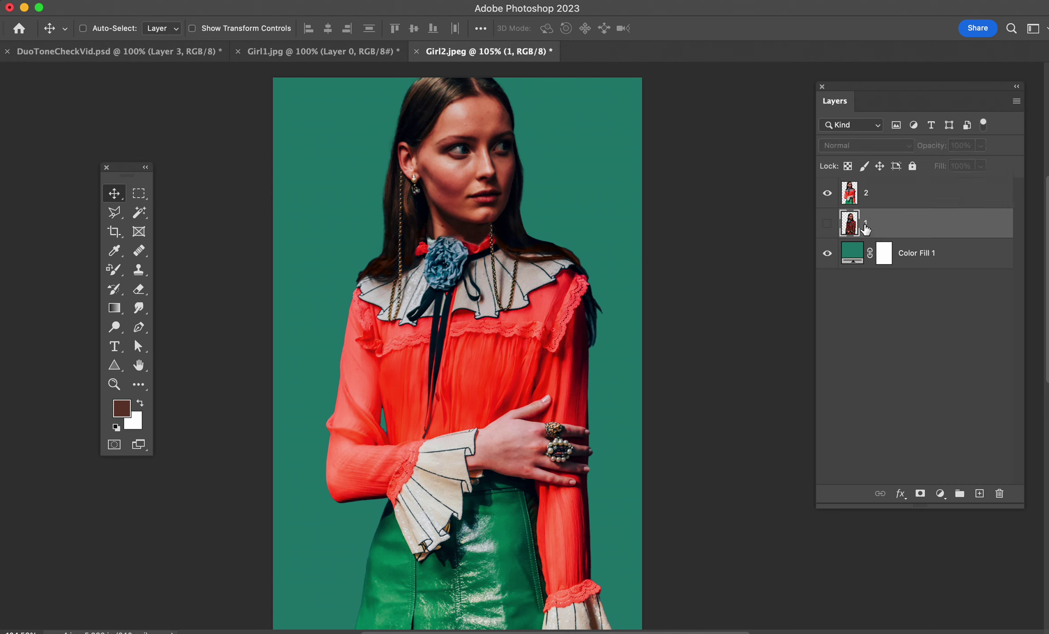
- Make layer 1 visible, duplicate it, and rename the copy as 3
{"action": "left_click", "coordinate": [828, 223]}
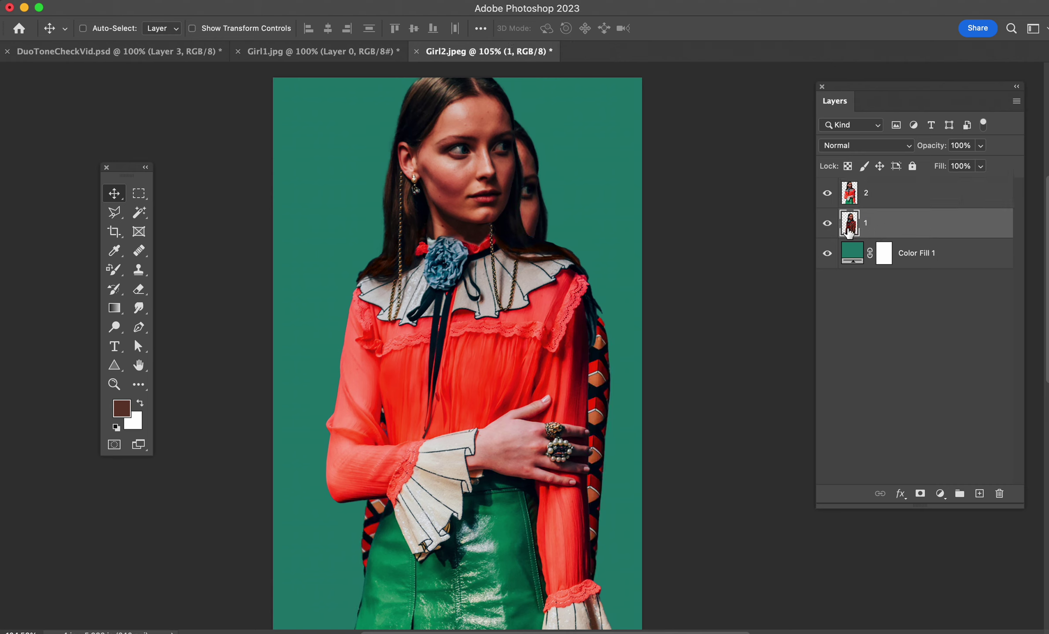
{"action": "key", "text": "super+j"}
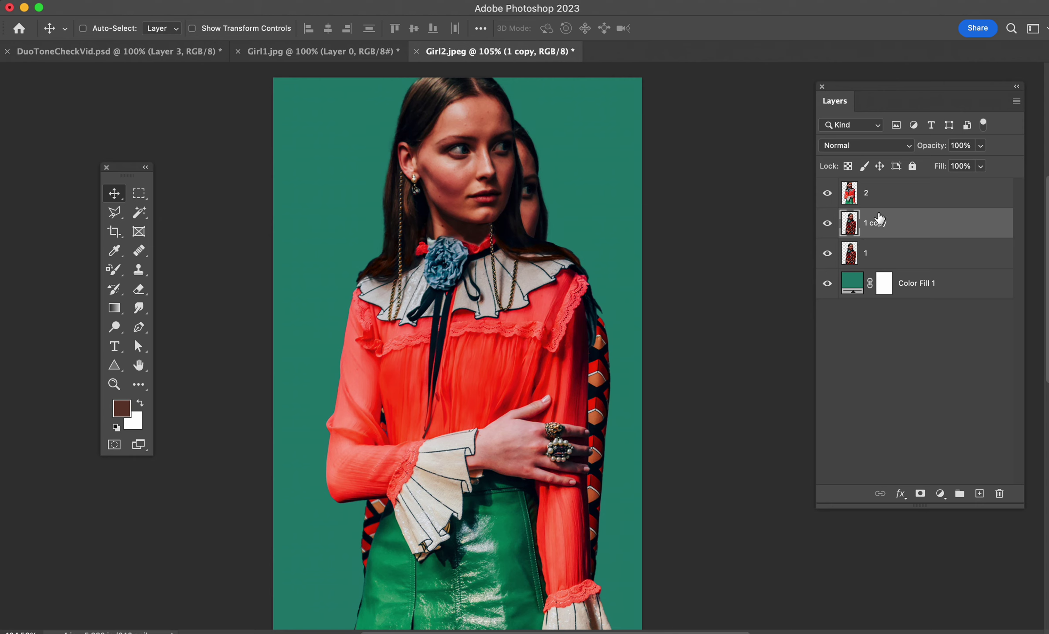
{"action": "double_click", "coordinate": [876, 222]}
{"action": "type", "text": "3"}
{"action": "key", "text": "Return"}
- Hide layers 3 and 2, and shift the model on layer 1 slightly to the left
{"action": "left_click", "coordinate": [828, 224]}
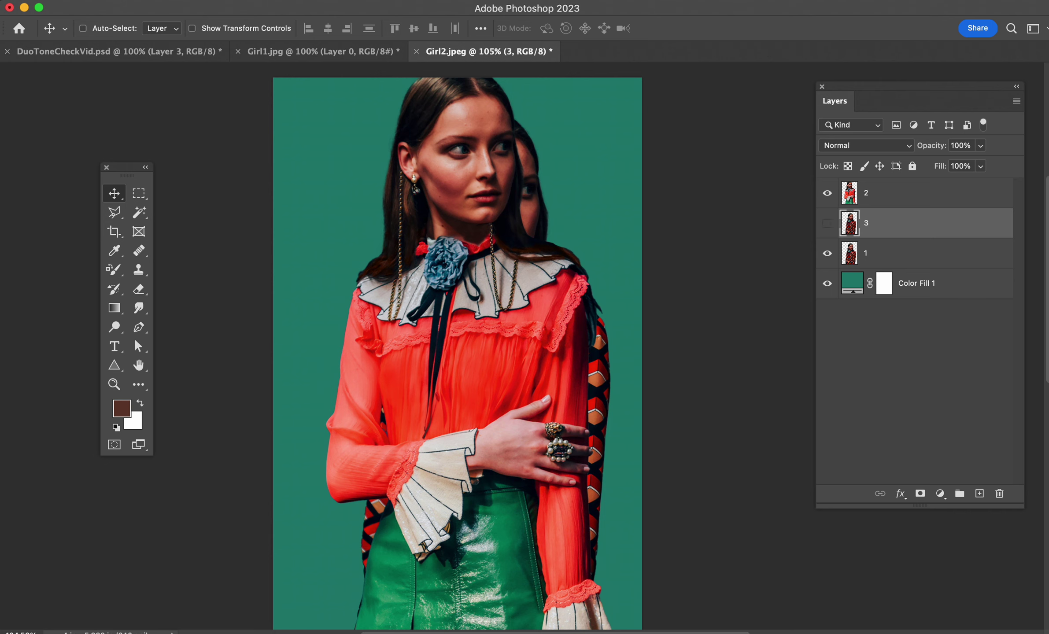
{"action": "left_click", "coordinate": [828, 194]}
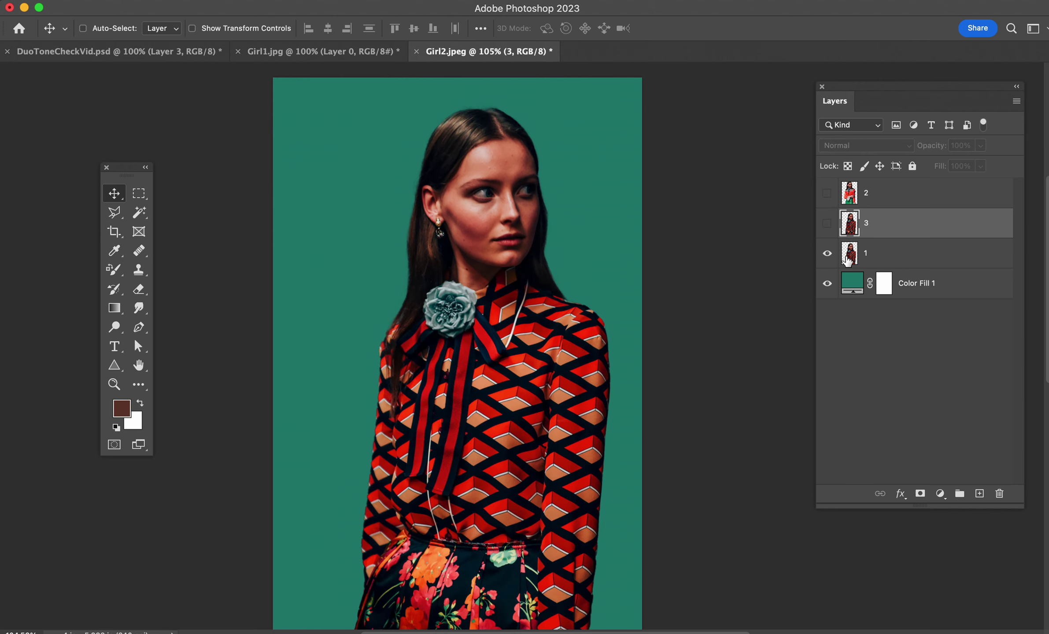
{"action": "left_click", "coordinate": [844, 255]}
{"action": "left_click_drag", "start_coordinate": [436, 234], "coordinate": [525, 230]}
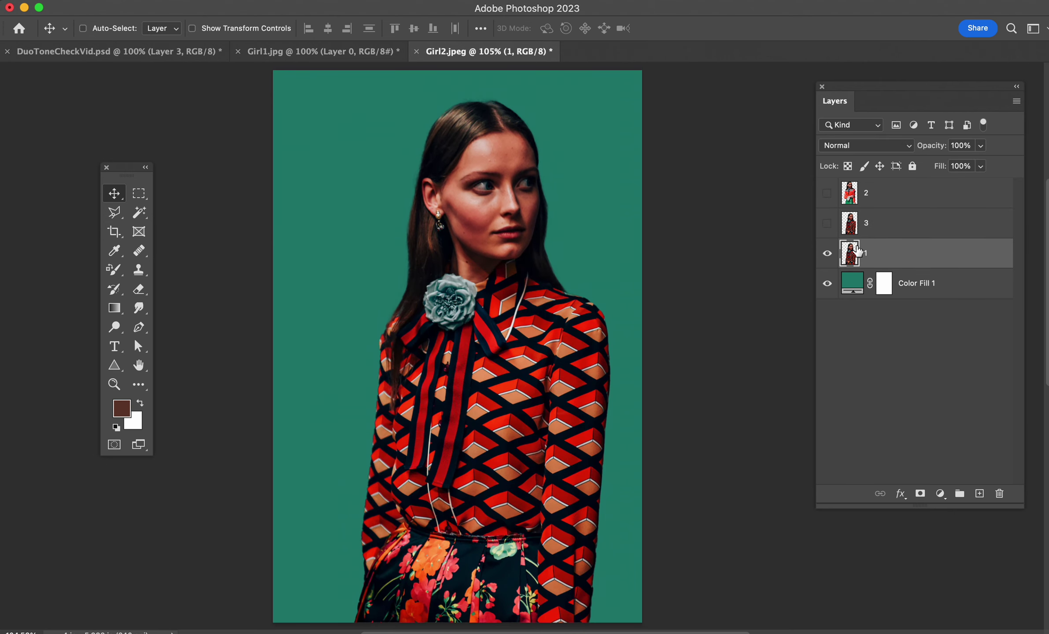
{"action": "left_click_drag", "start_coordinate": [477, 307], "coordinate": [460, 307]}
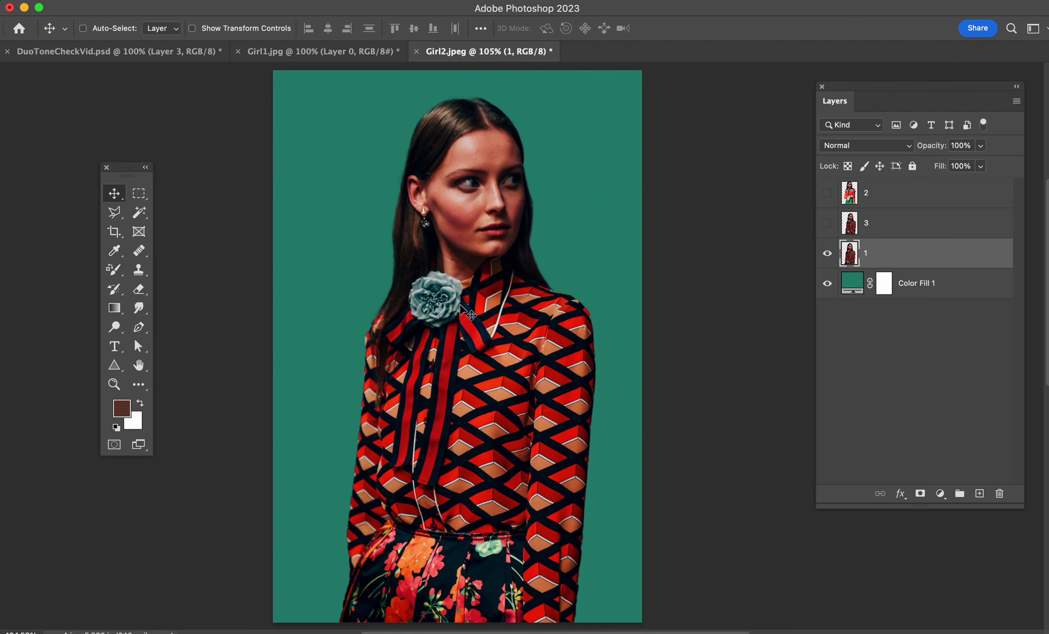
- Extend the canvas leftward and slightly upward with the Crop tool, and move the model on layer 1 to the canvas centre
{"action": "key", "text": "super+minus"}
{"action": "key", "text": "super+minus"}
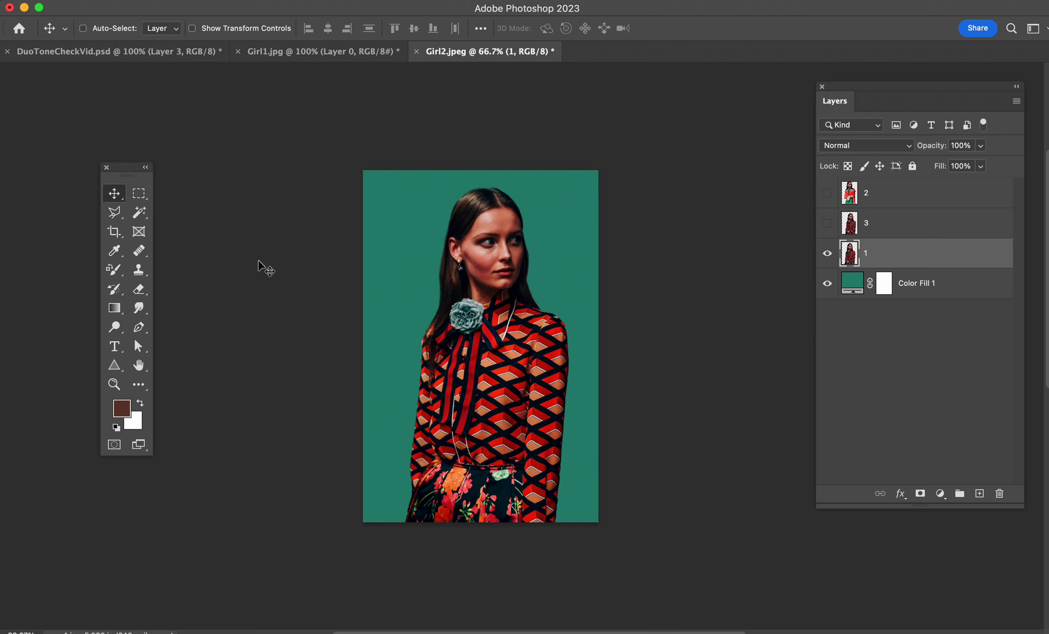
{"action": "left_click", "coordinate": [114, 232]}
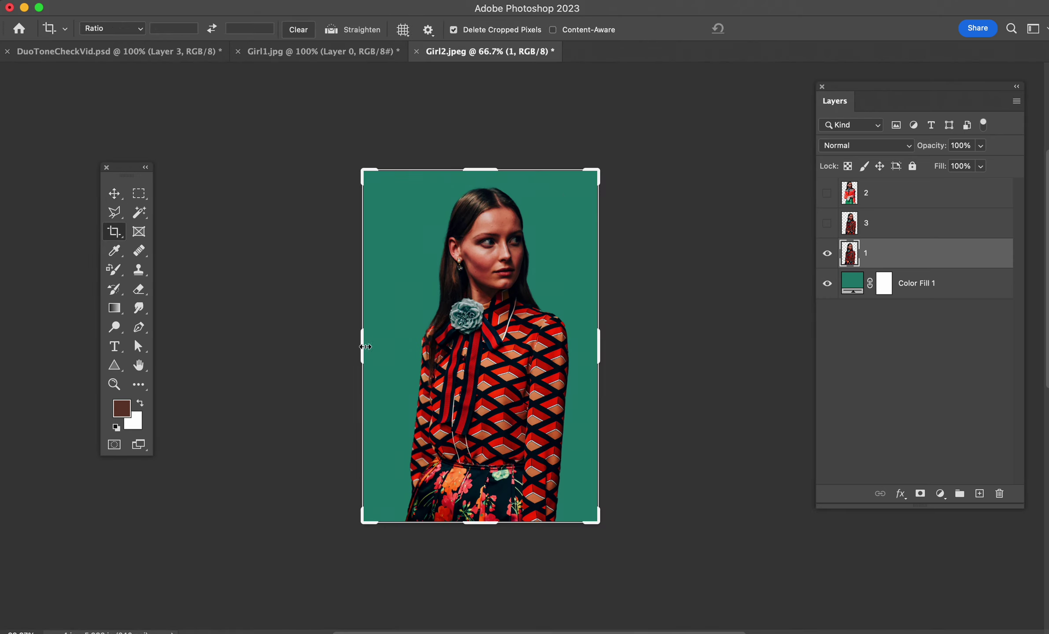
{"action": "left_click_drag", "start_coordinate": [356, 351], "coordinate": [306, 348]}
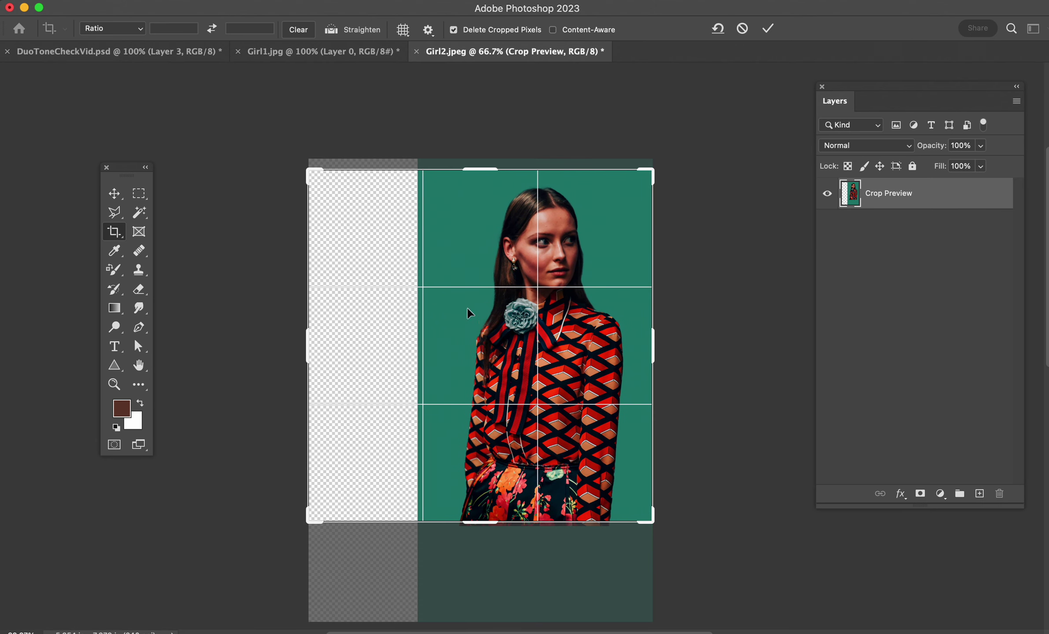
{"action": "left_click_drag", "start_coordinate": [481, 171], "coordinate": [481, 164]}
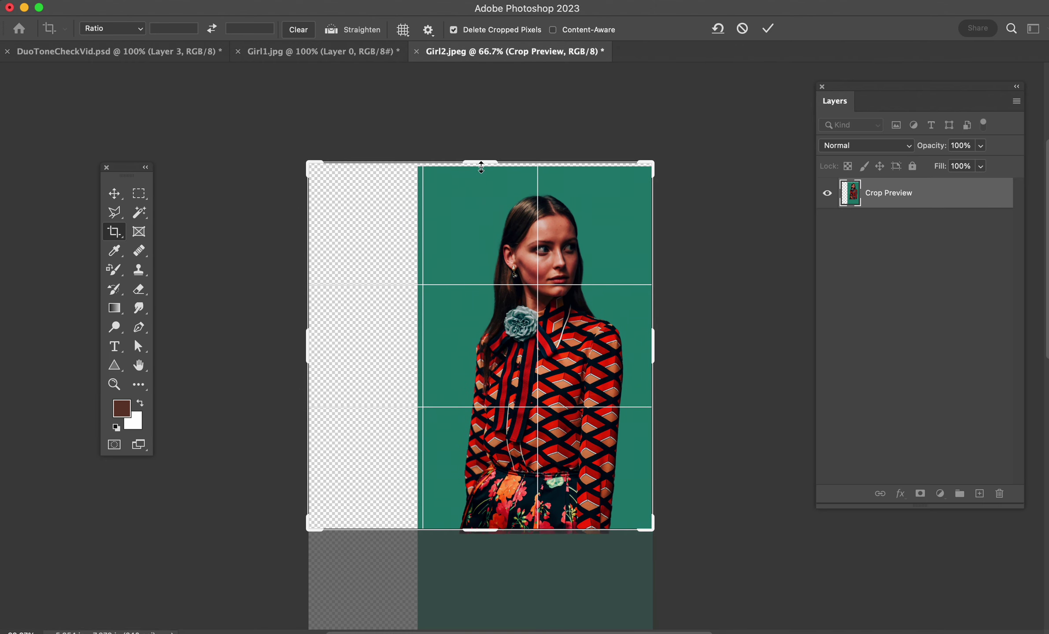
{"action": "key", "text": "Escape"}
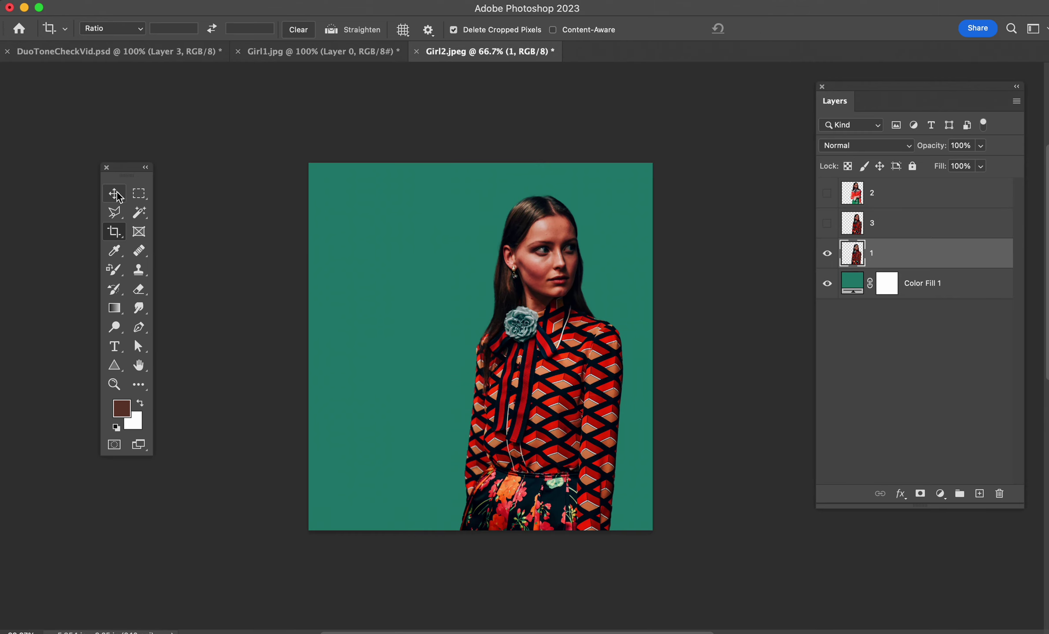
{"action": "left_click", "coordinate": [114, 194]}
{"action": "left_click_drag", "start_coordinate": [554, 365], "coordinate": [491, 366]}
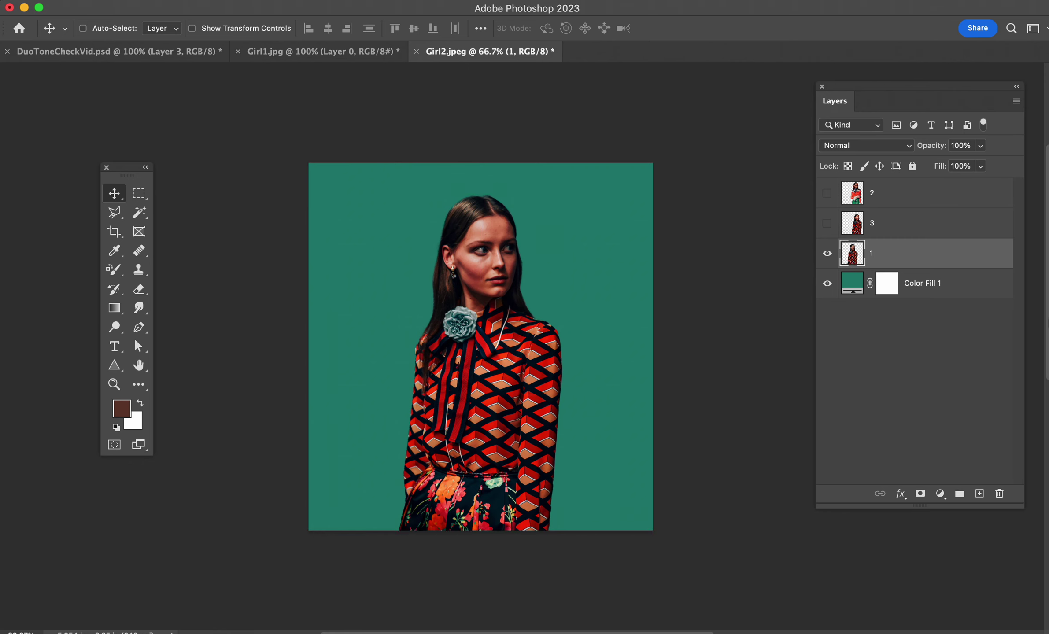
- Open the Blending Options of layer 1 and limit its channels to R and G
{"action": "double_click", "coordinate": [937, 259]}
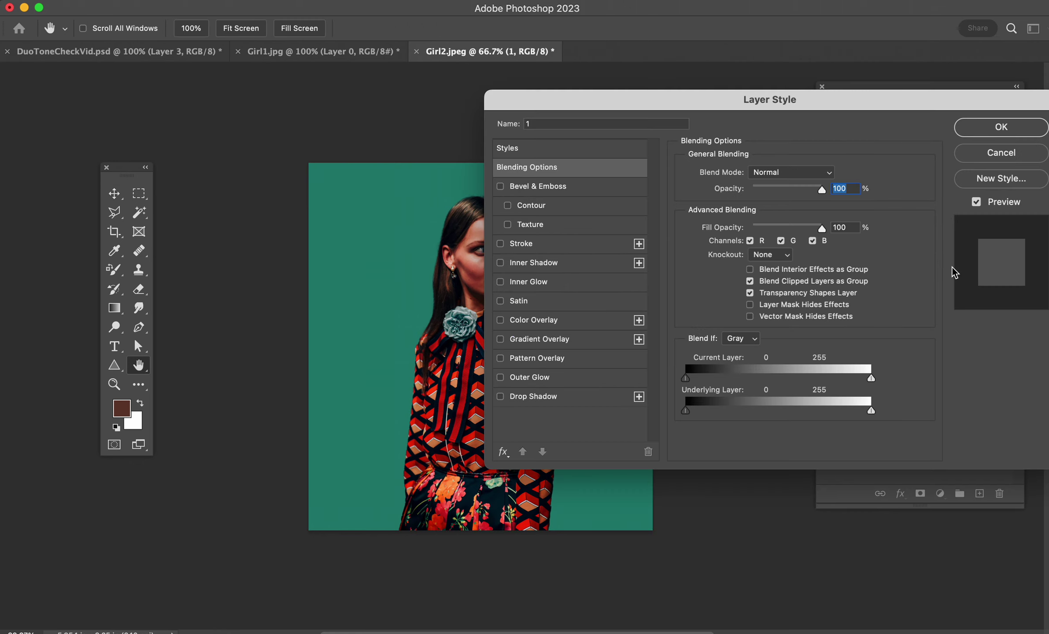
{"action": "left_click_drag", "start_coordinate": [588, 107], "coordinate": [703, 102]}
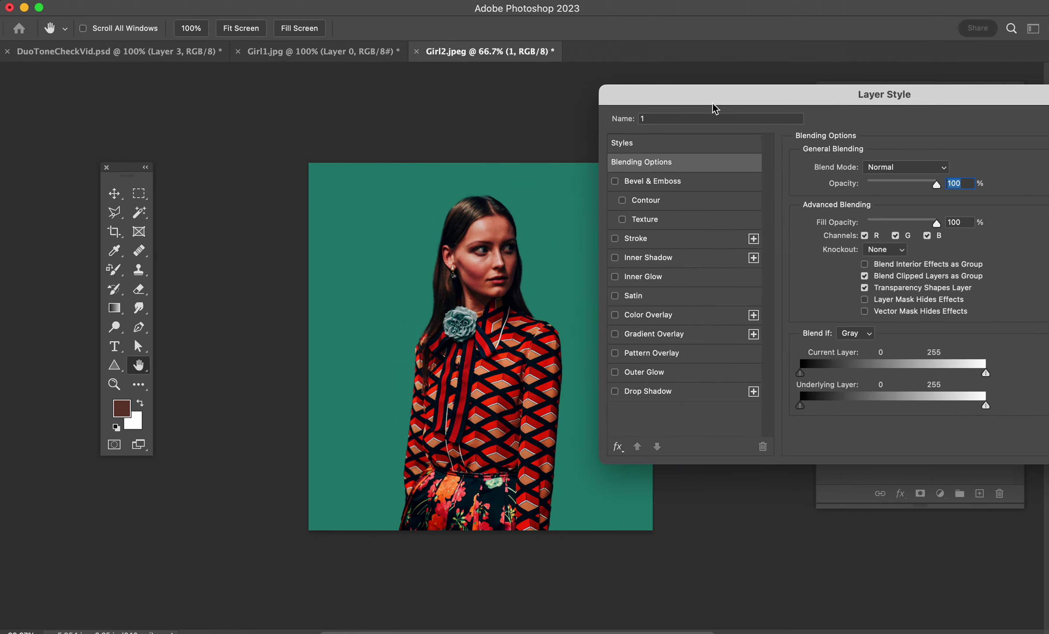
{"action": "left_click", "coordinate": [896, 236]}
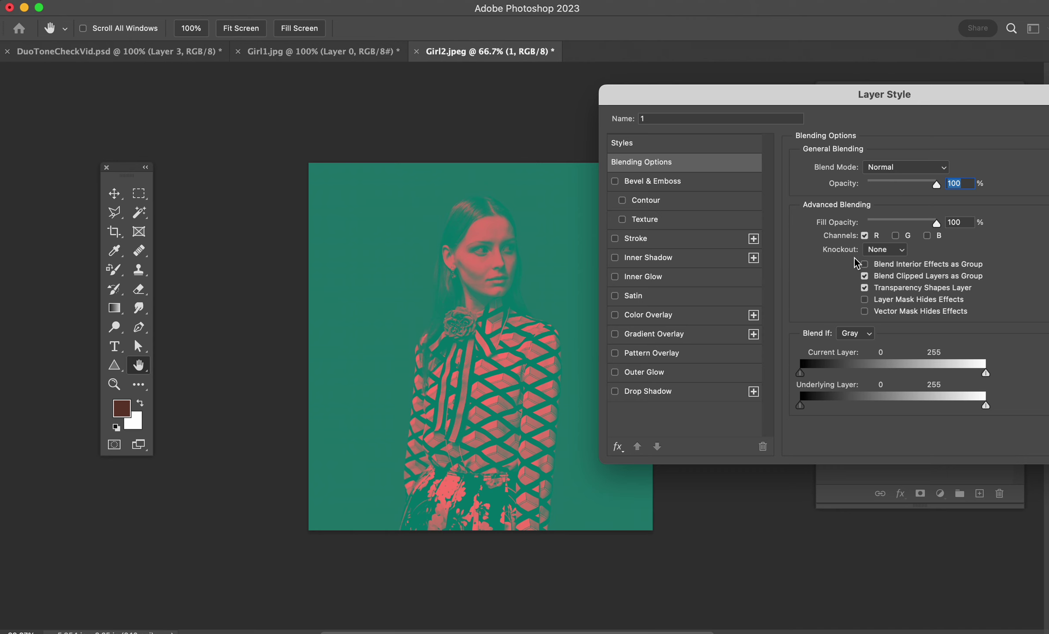
{"action": "left_click", "coordinate": [927, 236]}
{"action": "left_click", "coordinate": [895, 236]}
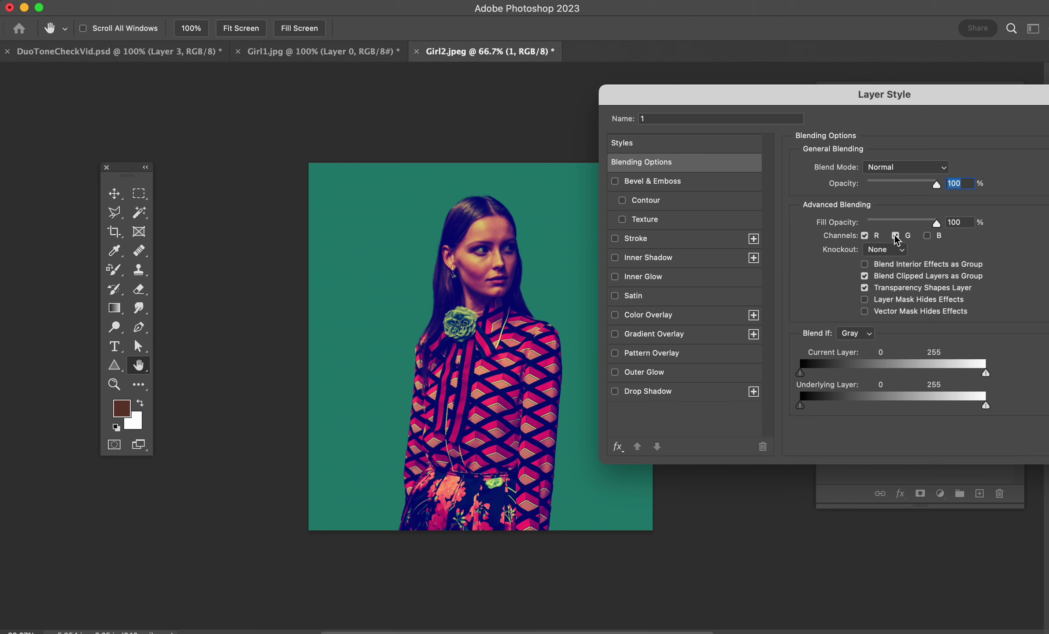
- Preview other channel combinations on layer 1, including G alone, R with B, and G with B
{"action": "left_click", "coordinate": [865, 236]}
{"action": "left_click", "coordinate": [864, 236]}
{"action": "left_click", "coordinate": [896, 235]}
{"action": "left_click", "coordinate": [927, 237]}
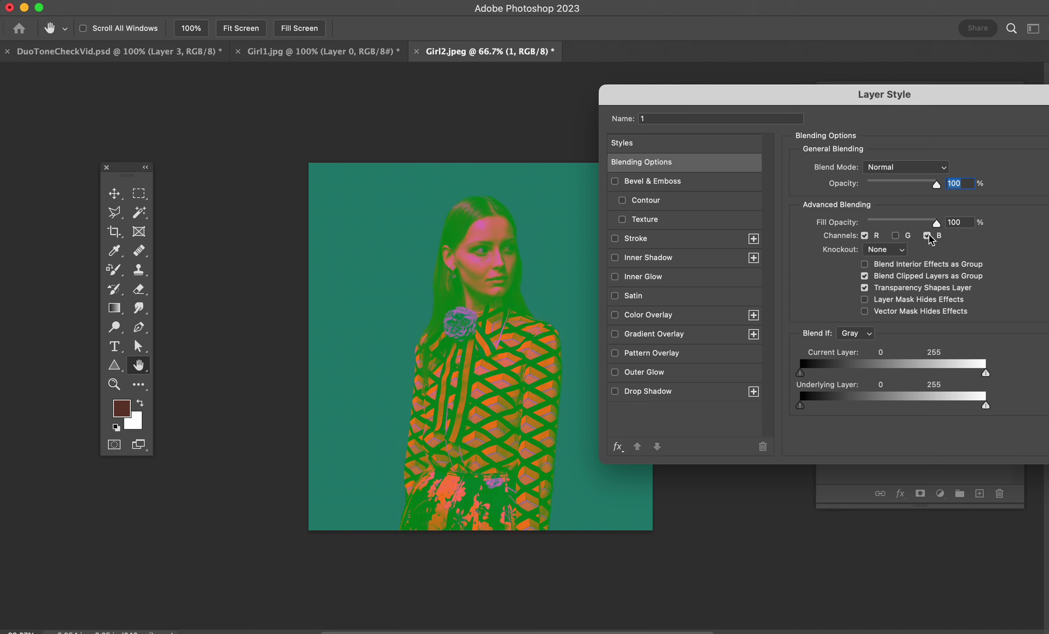
{"action": "left_click", "coordinate": [897, 236]}
{"action": "left_click", "coordinate": [927, 237]}
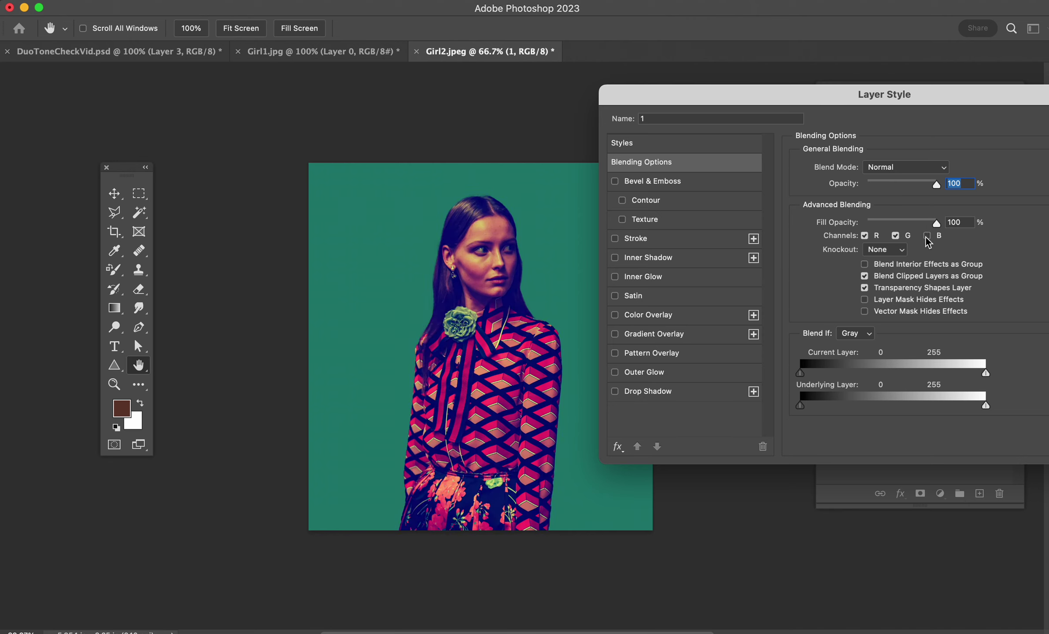
{"action": "left_click", "coordinate": [865, 236]}
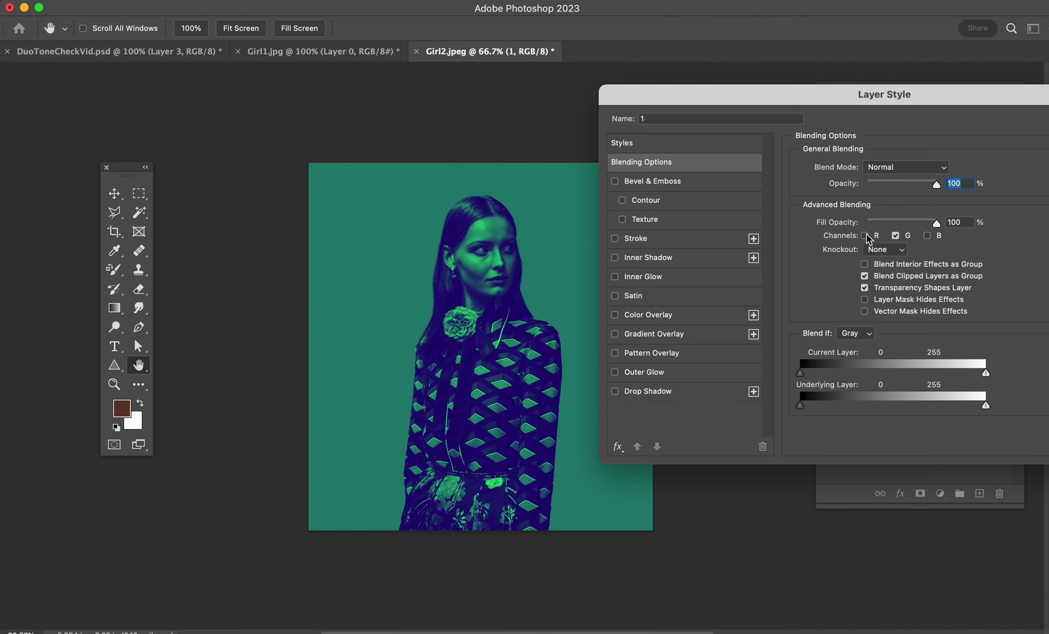
{"action": "left_click", "coordinate": [927, 236]}
{"action": "left_click", "coordinate": [927, 236]}
{"action": "left_click", "coordinate": [865, 236]}
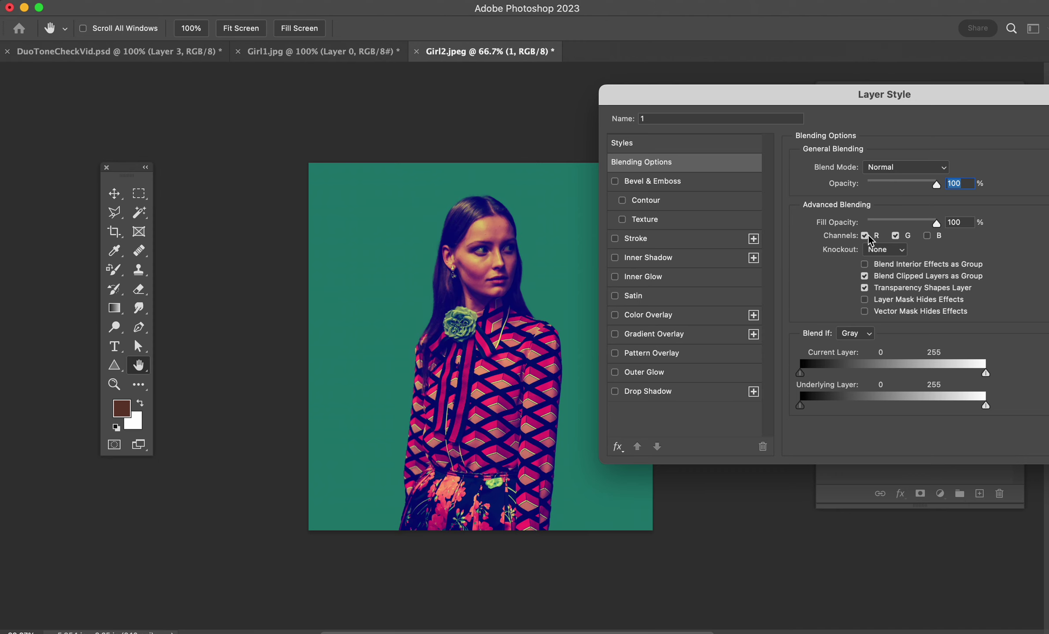
{"action": "left_click", "coordinate": [866, 236]}
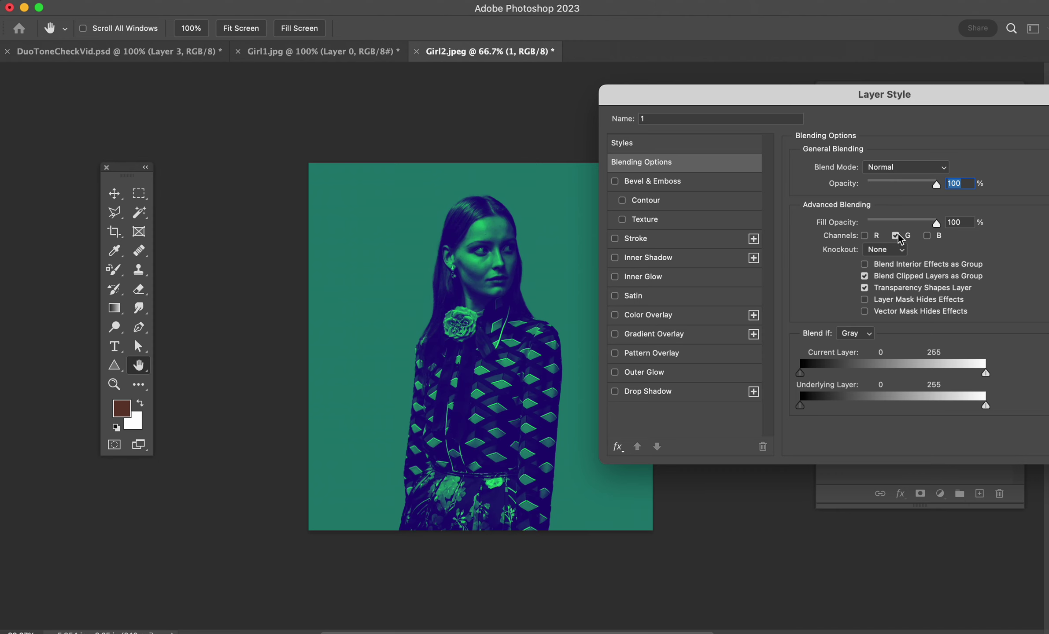
- Restrict layer 1's blending to the R and B channels and apply the layer style
{"action": "left_click", "coordinate": [896, 236]}
{"action": "left_click", "coordinate": [927, 236]}
{"action": "left_click", "coordinate": [865, 236]}
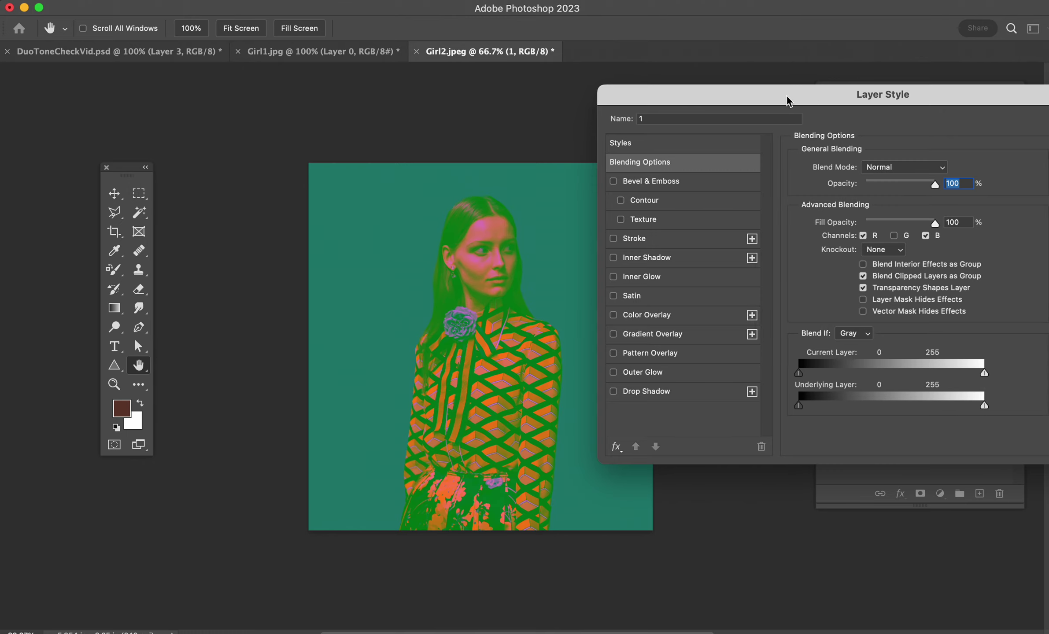
{"action": "left_click_drag", "start_coordinate": [820, 100], "coordinate": [744, 116]}
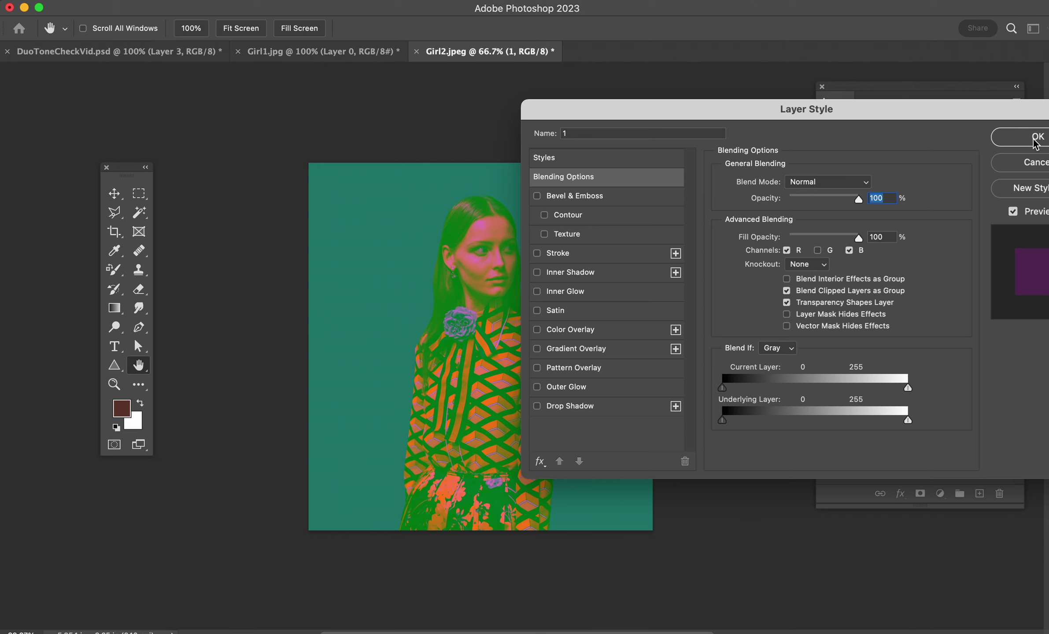
{"action": "left_click", "coordinate": [1036, 145]}
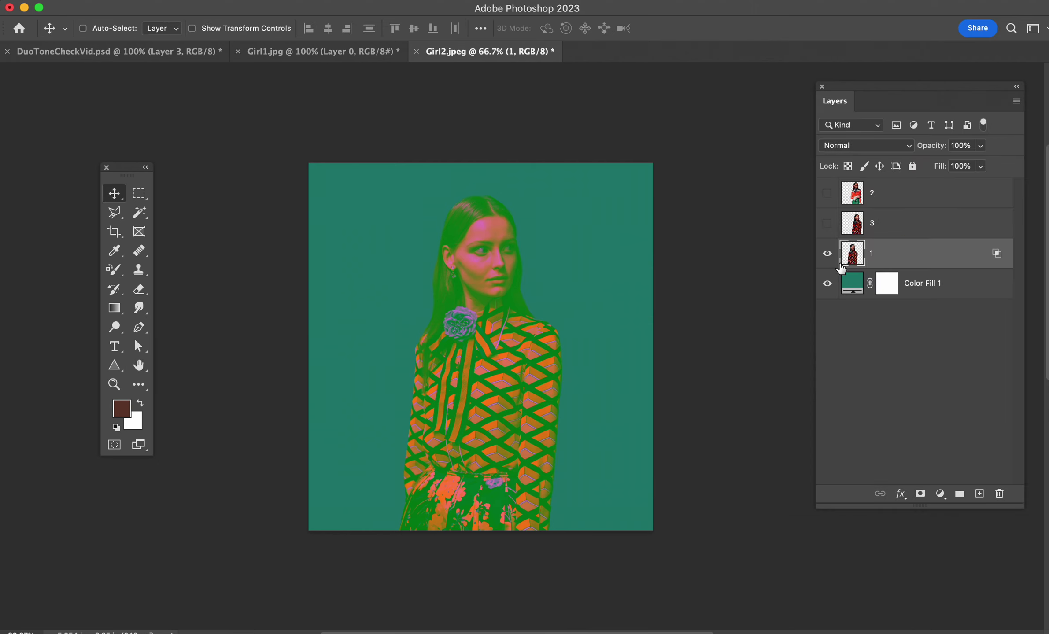
- Show layer 2 and move its model left so it overlaps the model on layer 1
{"action": "left_click", "coordinate": [828, 194]}
{"action": "left_click", "coordinate": [842, 200]}
{"action": "left_click_drag", "start_coordinate": [565, 317], "coordinate": [497, 340]}
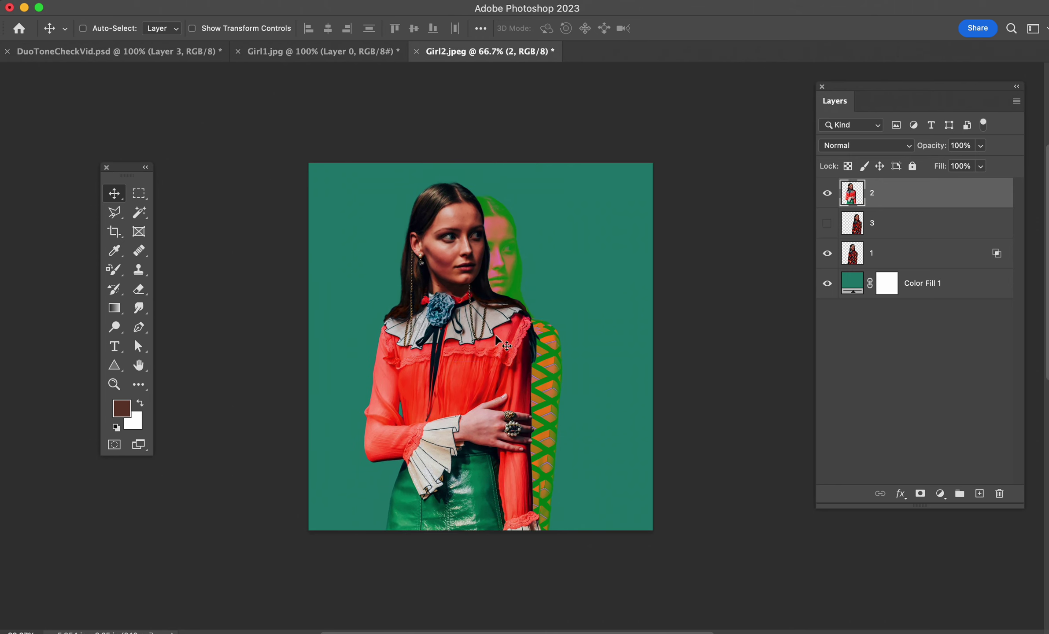
- Flip the model on layer 2 horizontally and place the layer directly beneath layer 1
{"action": "key", "text": "super+t"}
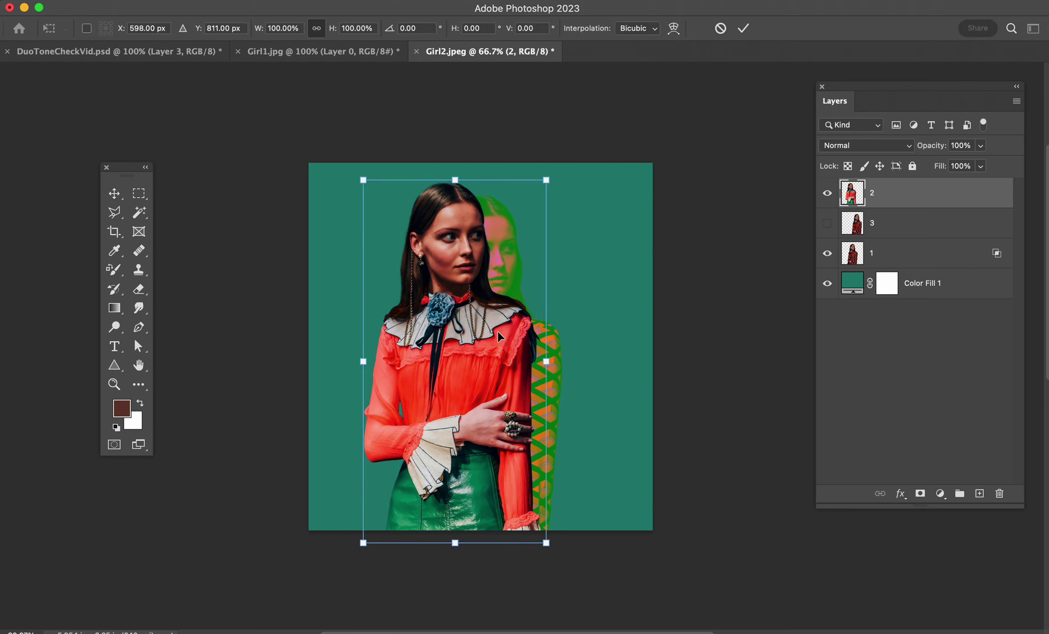
{"action": "right_click", "coordinate": [449, 285]}
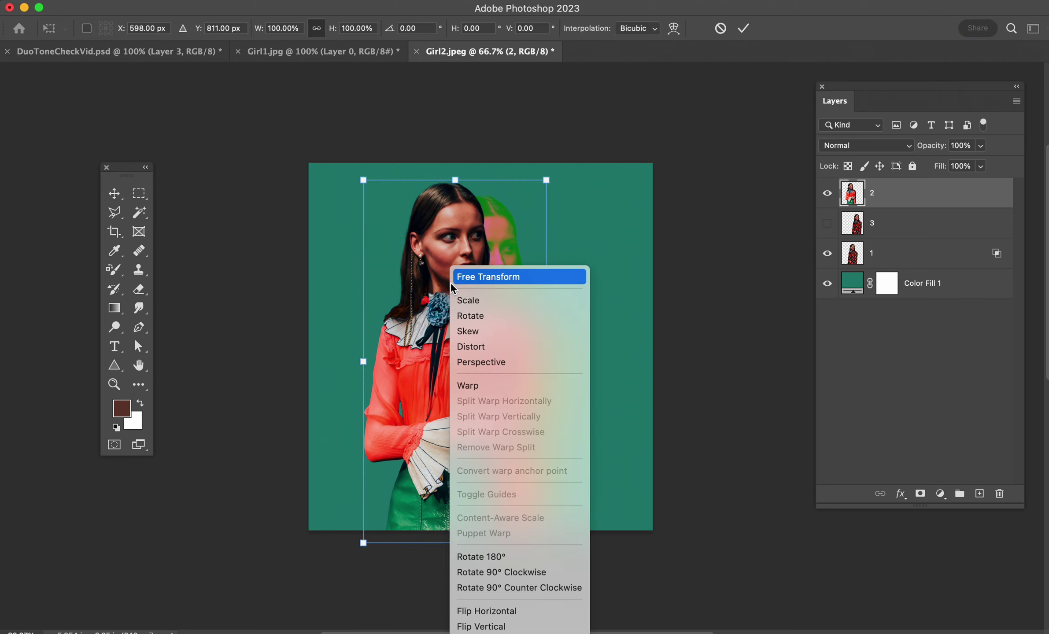
{"action": "left_click", "coordinate": [541, 612]}
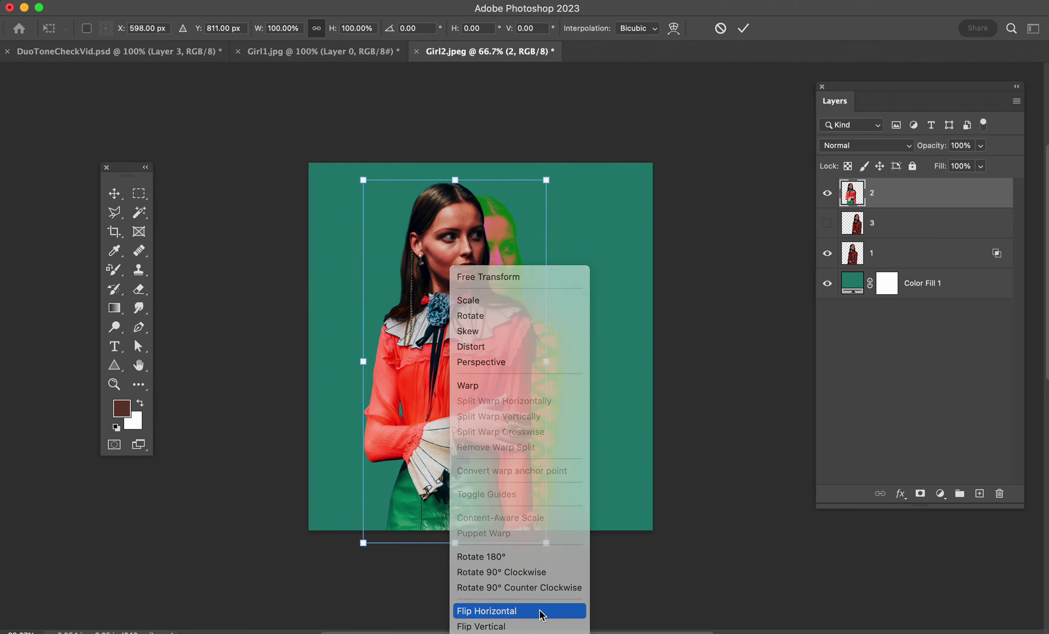
{"action": "key", "text": "Return"}
{"action": "left_click_drag", "start_coordinate": [925, 193], "coordinate": [925, 265]}
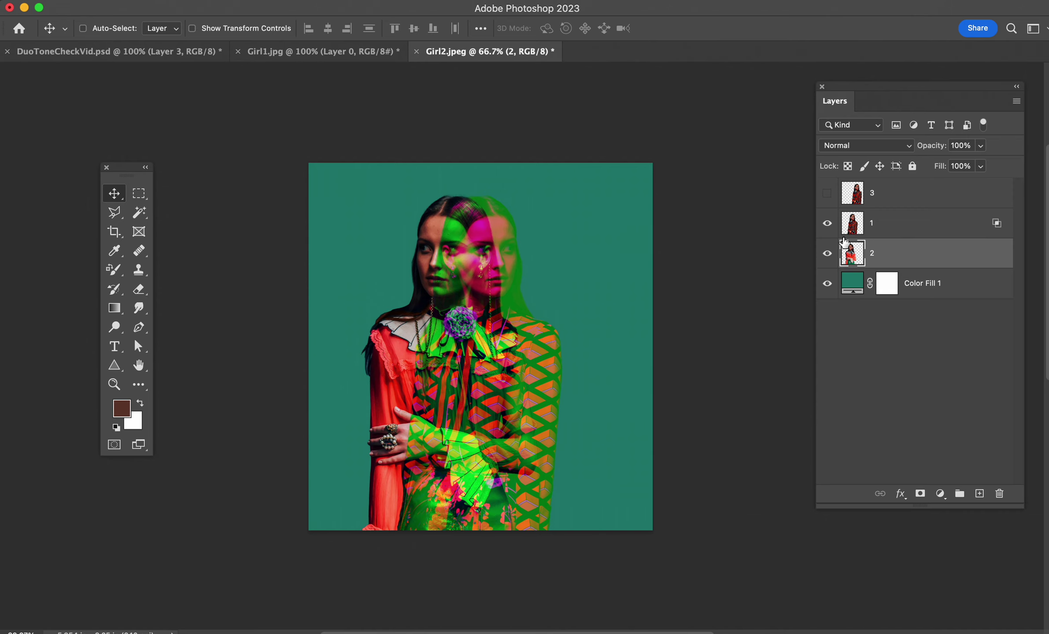
- Re-enable the G channel in layer 1's blending options and apply the layer style
{"action": "left_click", "coordinate": [913, 231]}
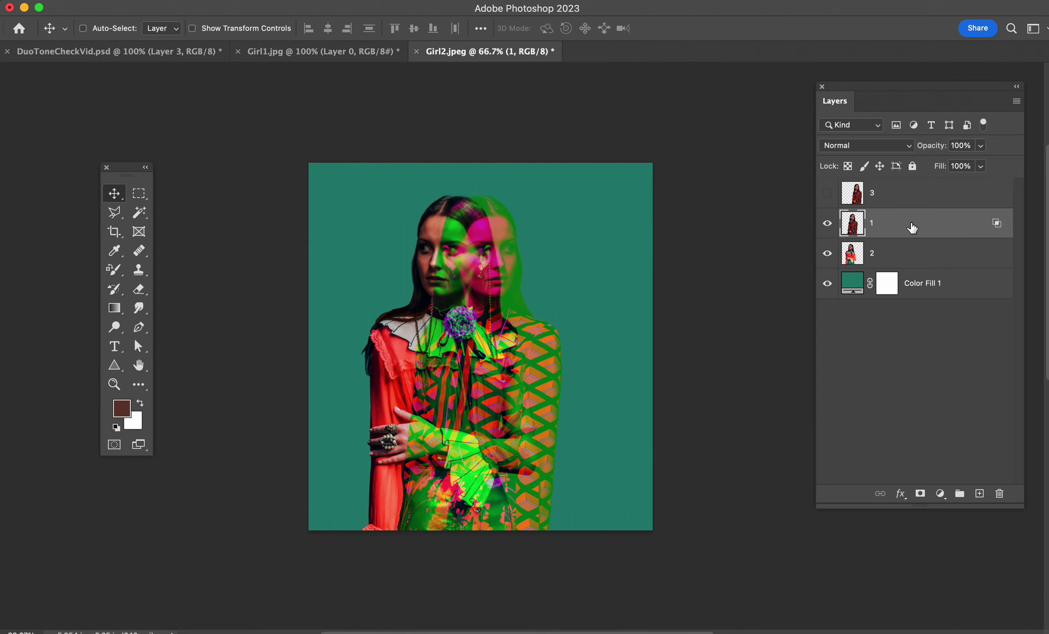
{"action": "double_click", "coordinate": [911, 228]}
{"action": "left_click", "coordinate": [781, 250]}
{"action": "left_click", "coordinate": [995, 141]}
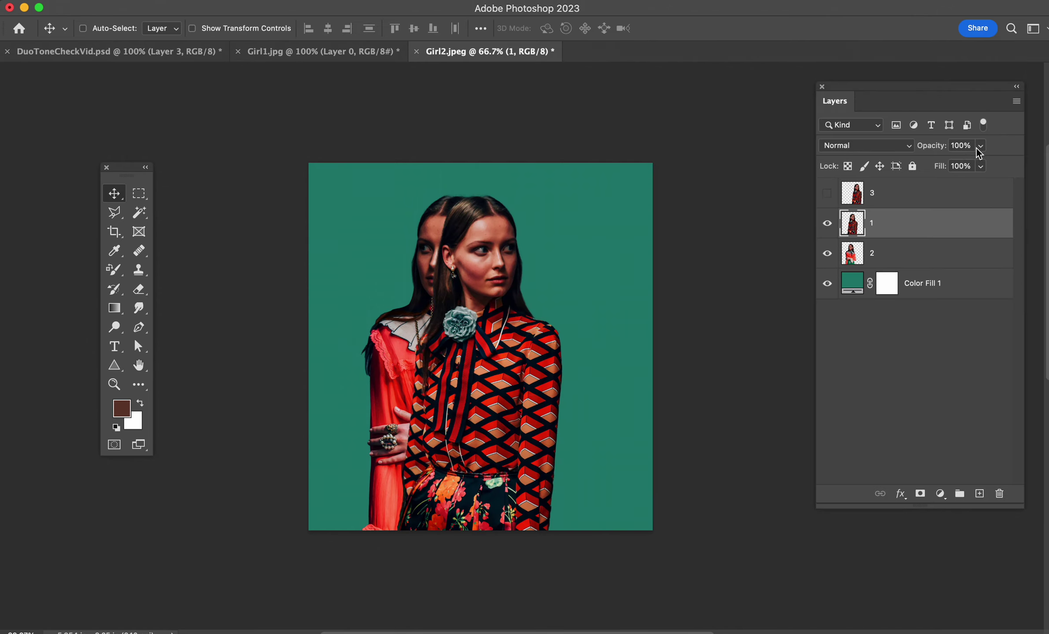
- Open the Blending Options of layer 2 and limit its channels to R alone
{"action": "double_click", "coordinate": [902, 260]}
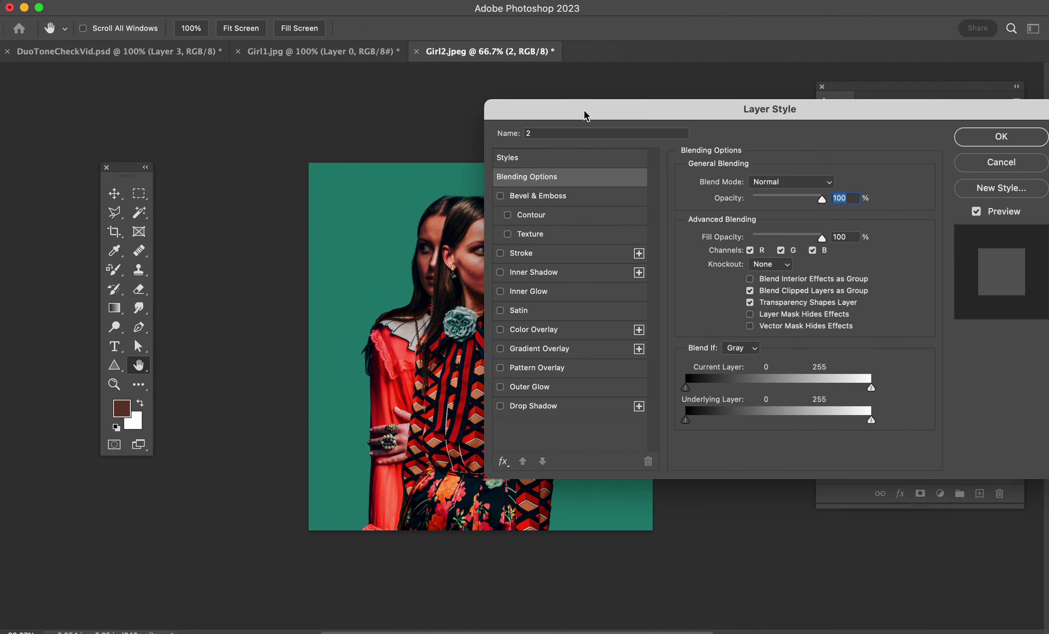
{"action": "left_click_drag", "start_coordinate": [596, 117], "coordinate": [696, 112]}
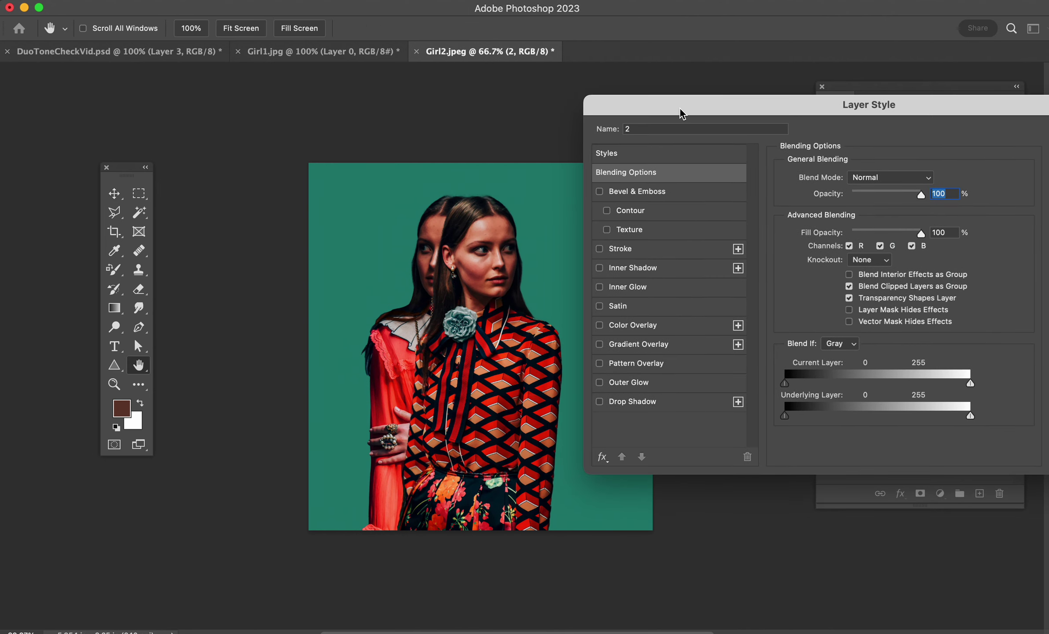
{"action": "left_click", "coordinate": [850, 246]}
{"action": "left_click", "coordinate": [851, 246]}
{"action": "left_click", "coordinate": [881, 246]}
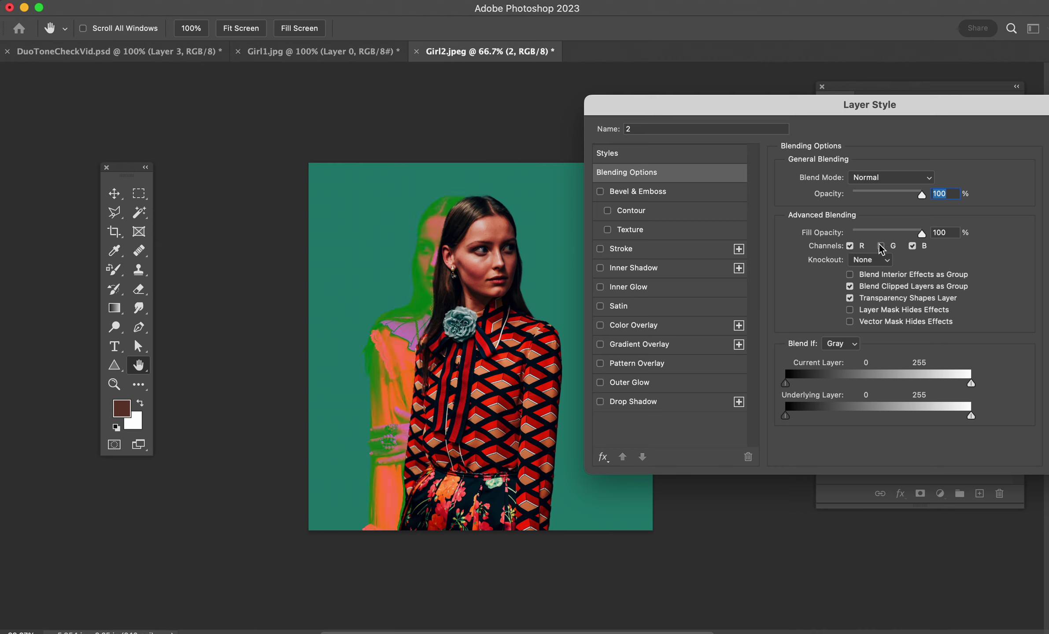
{"action": "left_click", "coordinate": [912, 246]}
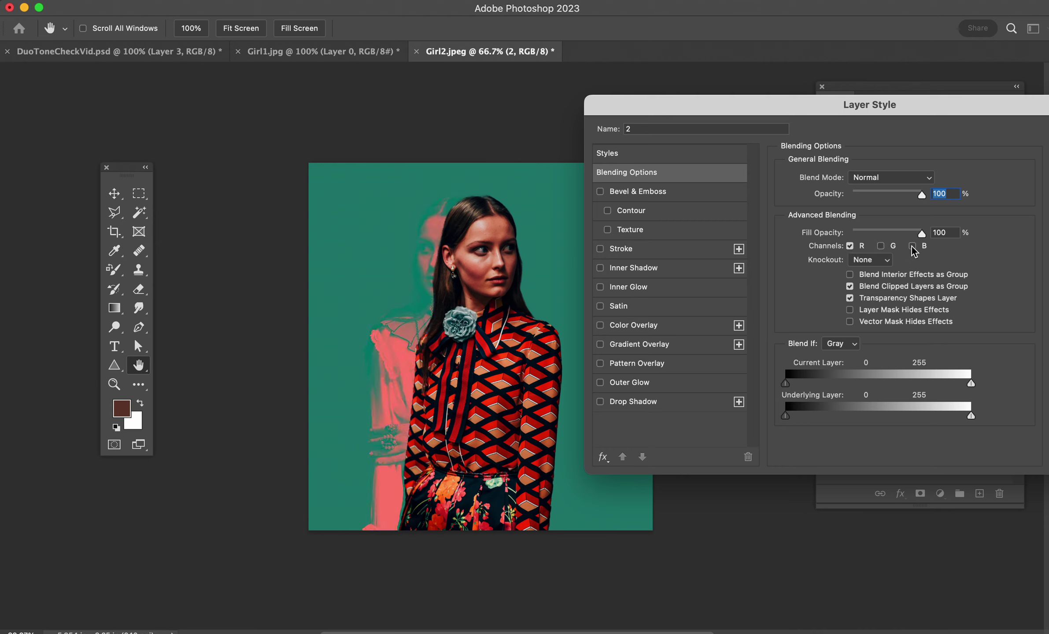
- Preview other channel combinations on layer 2, including R with G, G with B, and G alone
{"action": "left_click", "coordinate": [881, 246]}
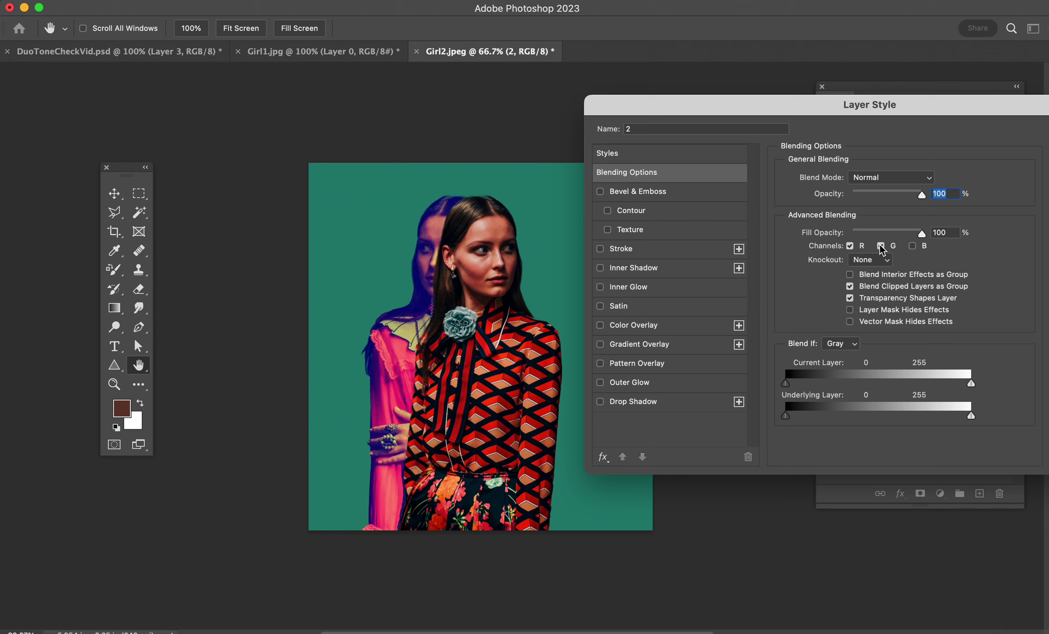
{"action": "left_click", "coordinate": [851, 247]}
{"action": "left_click", "coordinate": [913, 247]}
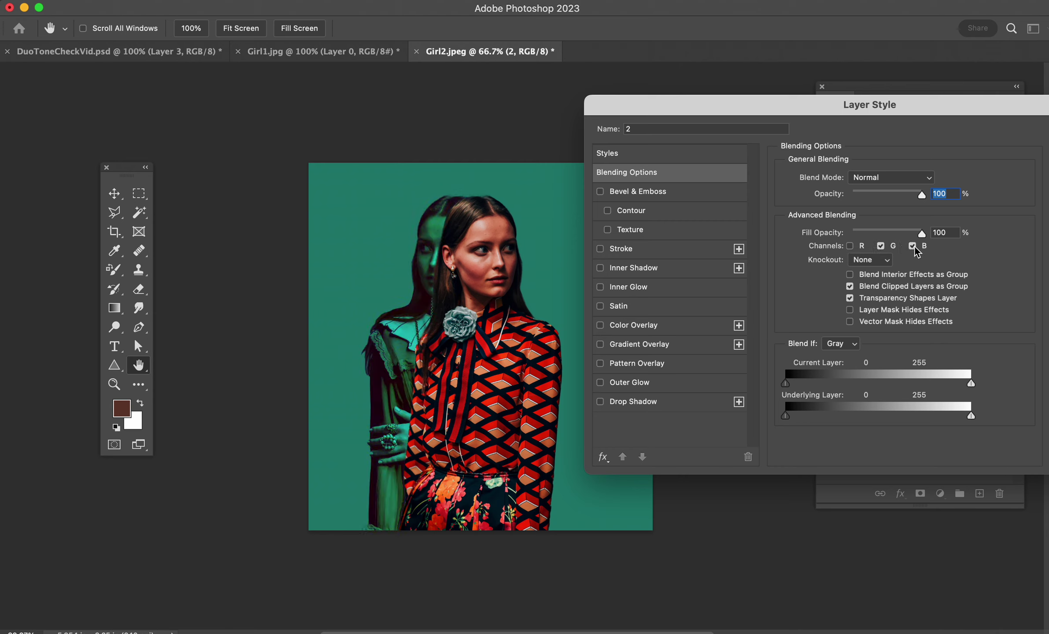
{"action": "left_click", "coordinate": [913, 246]}
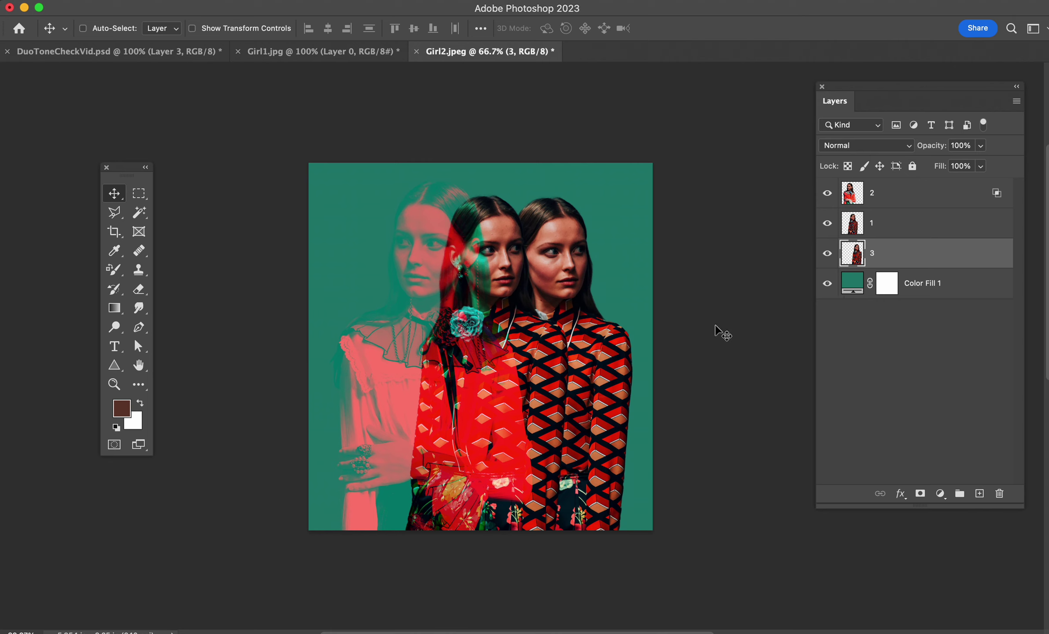
- Move the model on layer 3 slightly down and right, and the model on layer 2 slightly down
{"action": "mouse_move", "coordinate": [719, 331]}
{"action": "left_mouse_down"}
{"action": "mouse_move", "coordinate": [705, 327]}
{"action": "mouse_move", "coordinate": [719, 349]}
{"action": "mouse_move", "coordinate": [731, 345]}
{"action": "left_mouse_up"}
{"action": "left_click", "coordinate": [941, 207]}
{"action": "left_click_drag", "start_coordinate": [740, 253], "coordinate": [737, 257]}
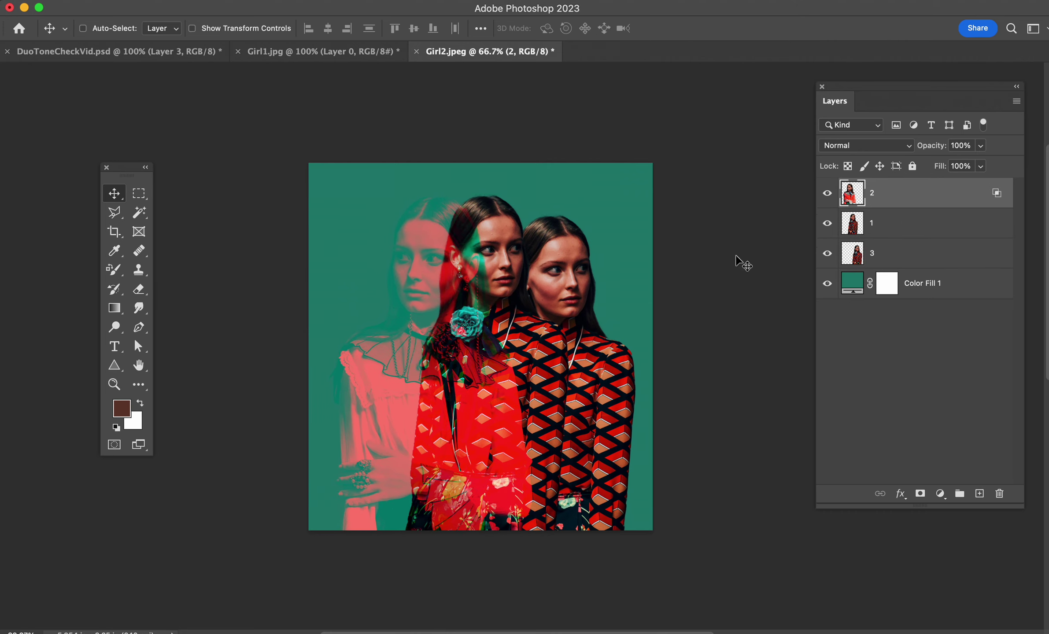